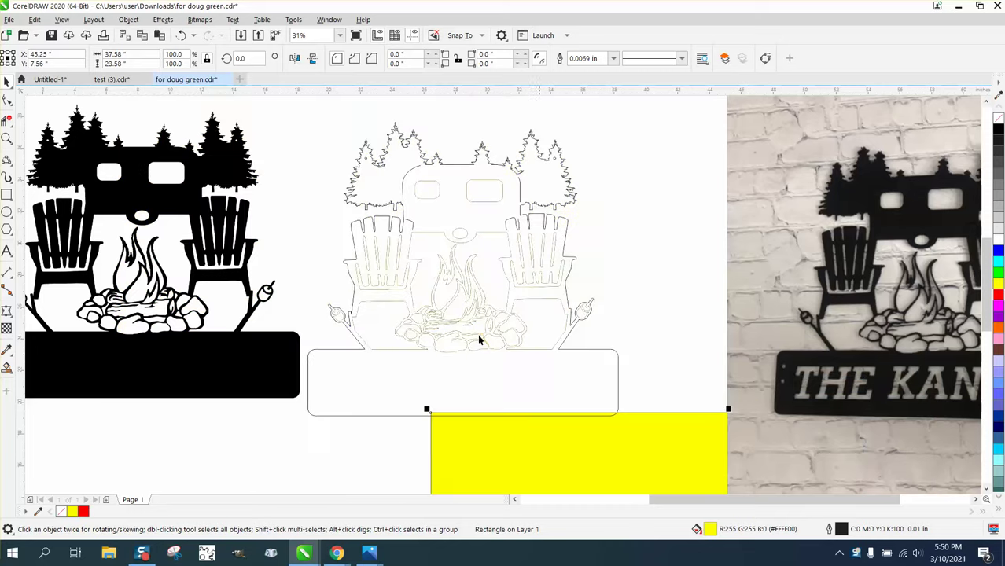
# - Delete the unfilled outline copy of the campfire design and move the black-filled design into its place
pyautogui.moveTo(308, 115); pyautogui.dragTo(318, 177)
pyautogui.moveTo(560, 447); pyautogui.dragTo(631, 456)
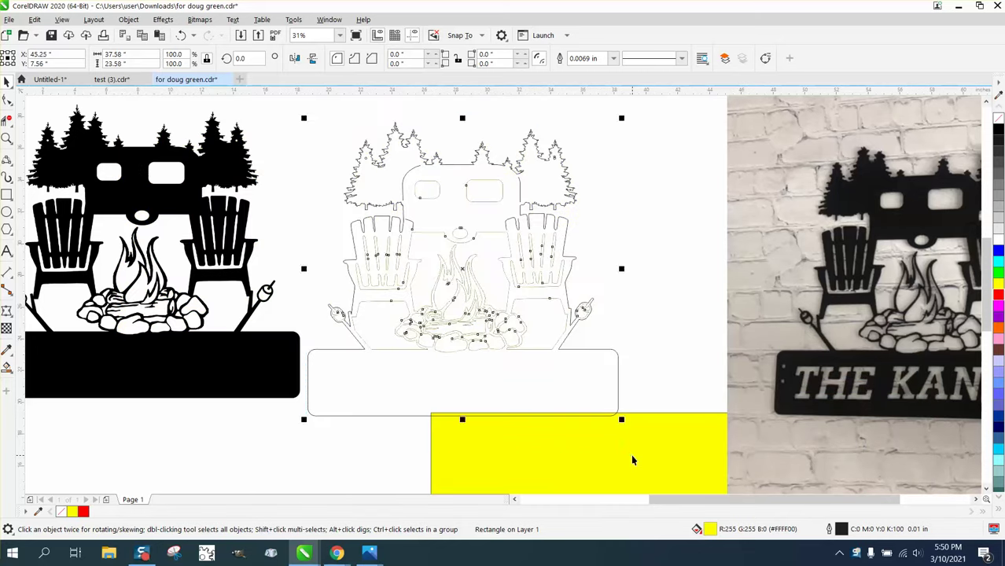
pyautogui.press('Delete')
pyautogui.moveTo(228, 240); pyautogui.dragTo(433, 240)
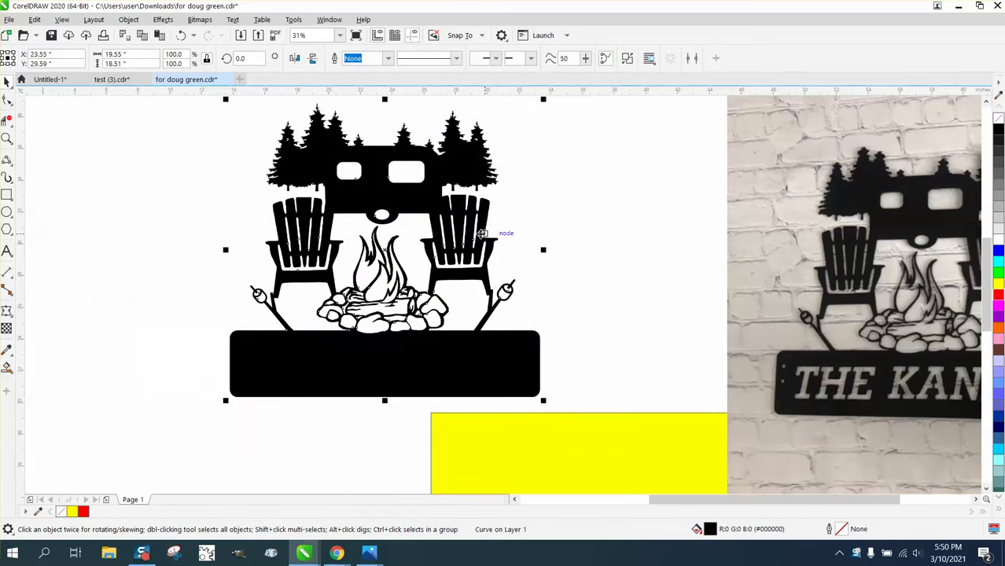
# - Remove the campfire design's fill, give it a red outline, and delete the yellow rectangle
pyautogui.click(998, 119)
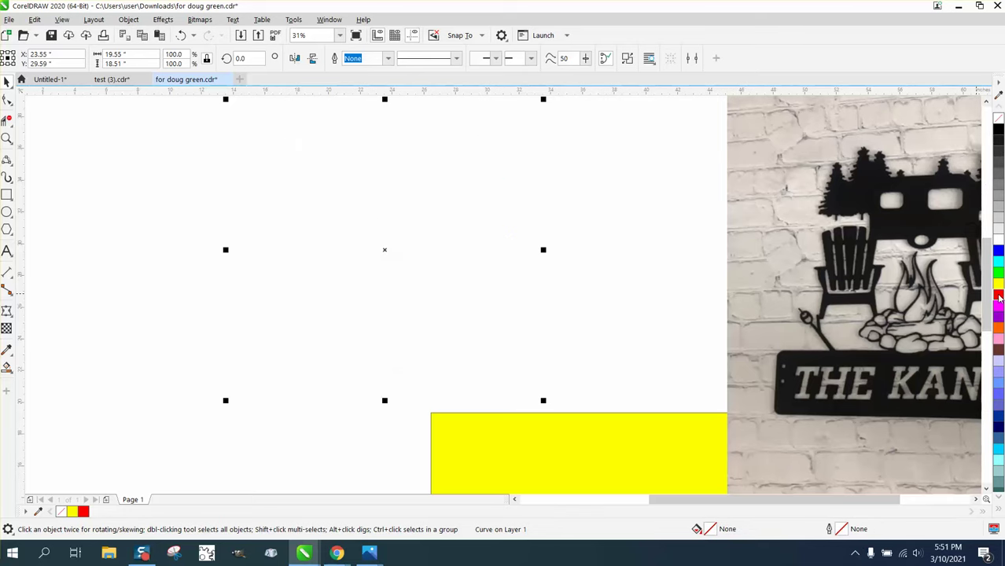
pyautogui.rightClick(998, 296)
pyautogui.click(672, 460)
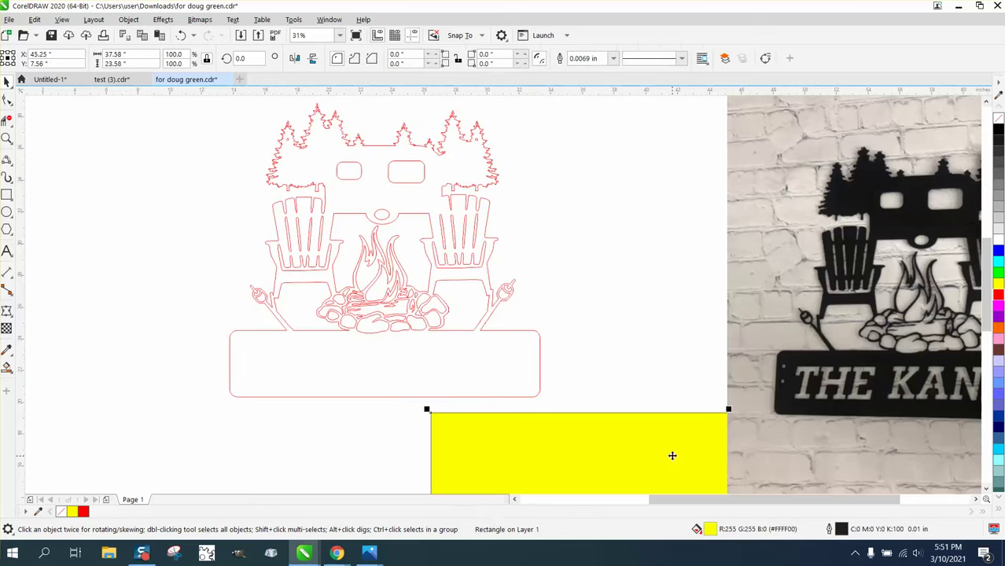
pyautogui.press('Delete')
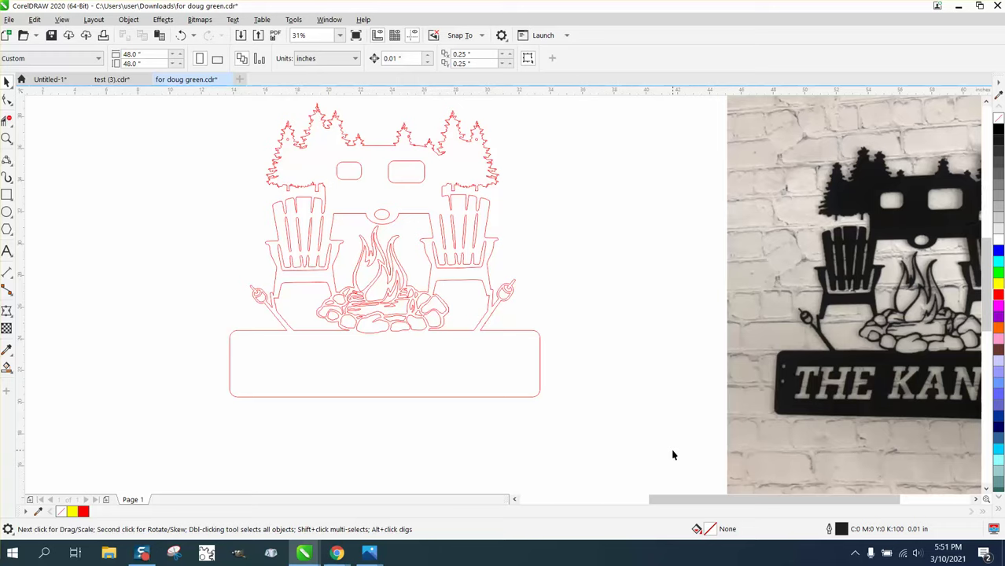
# - Measure the gap between the two adjoining upper rocks on the right side of the fire pit with a dimension line
pyautogui.click(7, 140)
pyautogui.moveTo(363, 267); pyautogui.dragTo(453, 352)
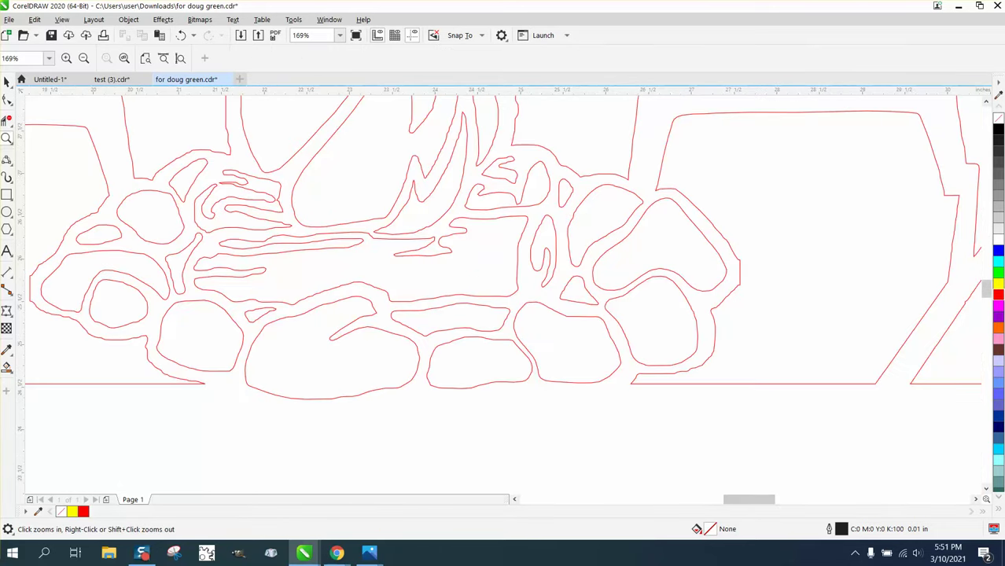
pyautogui.click(12, 278)
pyautogui.click(44, 273)
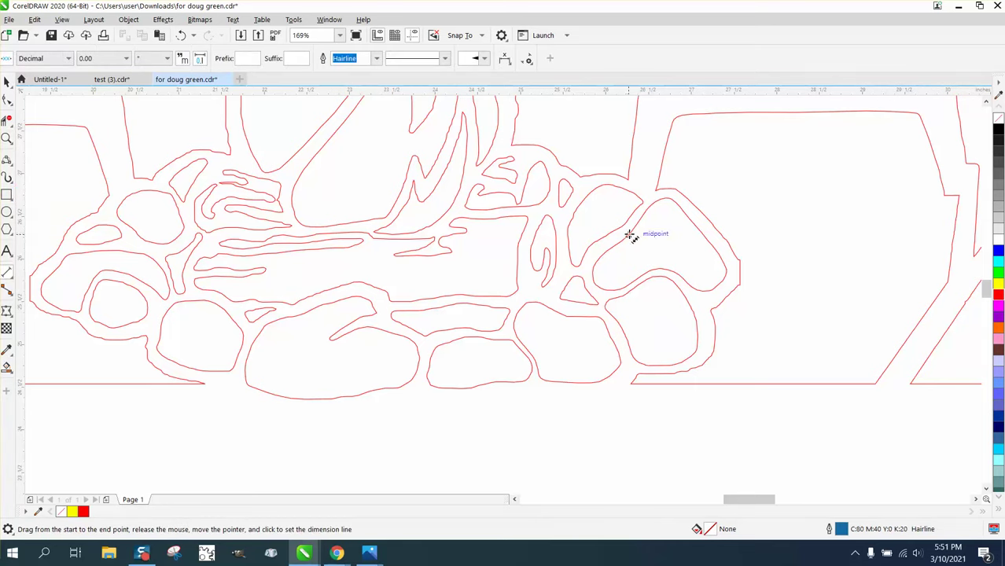
pyautogui.moveTo(631, 233); pyautogui.dragTo(628, 224)
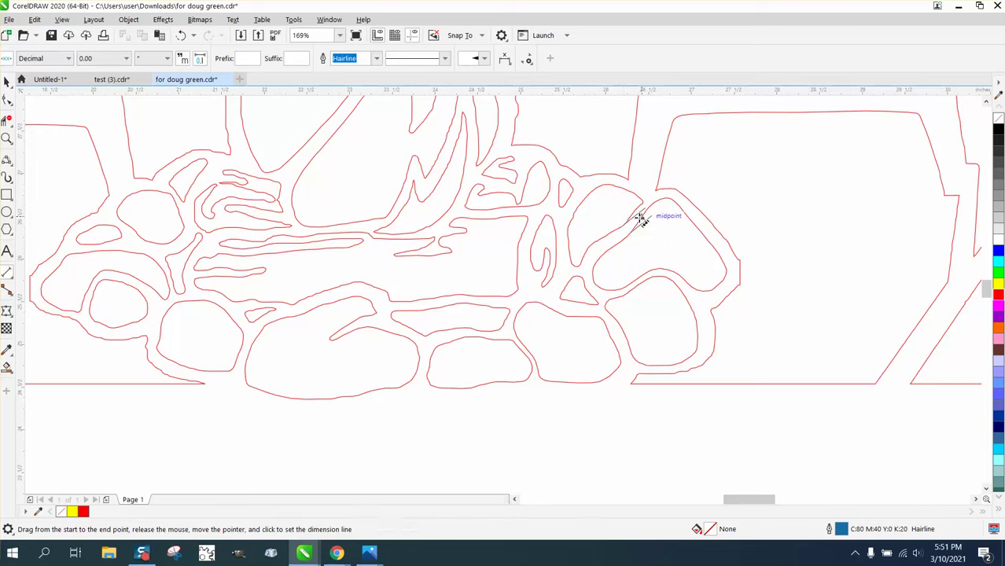
pyautogui.click(639, 218)
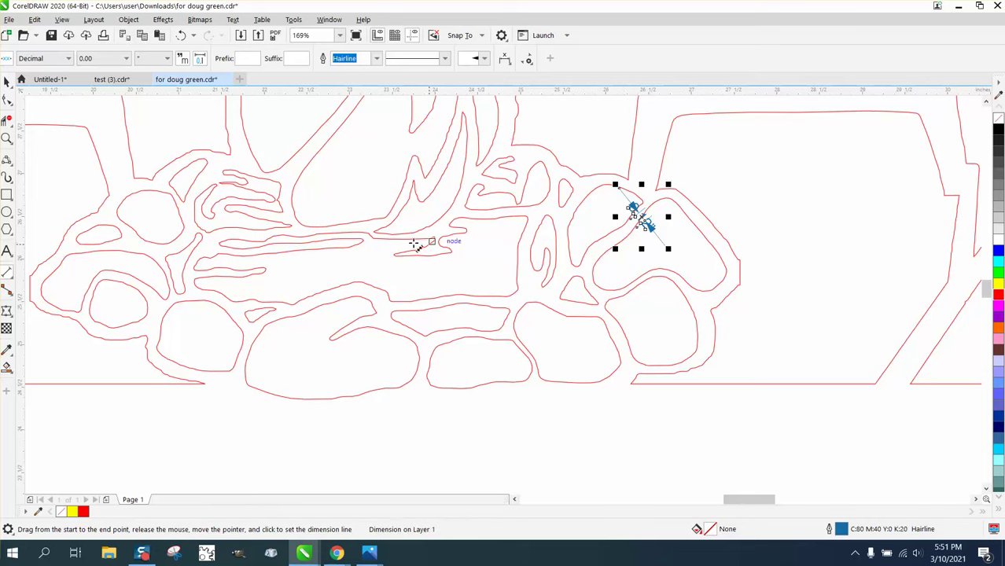
# - Check the dimension on the rock gap up close, and delete it
pyautogui.click(8, 139)
pyautogui.moveTo(622, 177); pyautogui.dragTo(721, 263)
pyautogui.rightClick(431, 318)
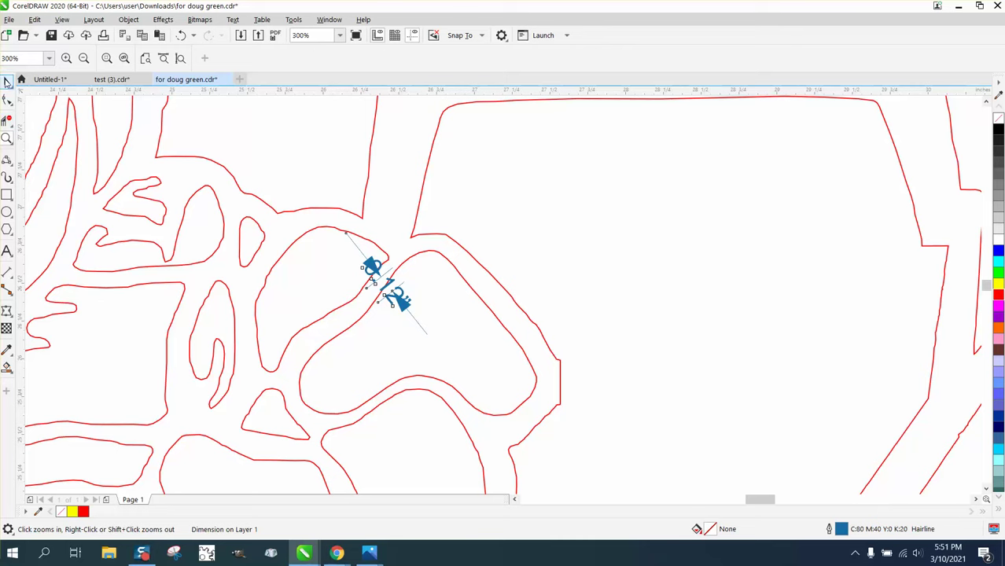
pyautogui.click(6, 82)
pyautogui.press('Delete')
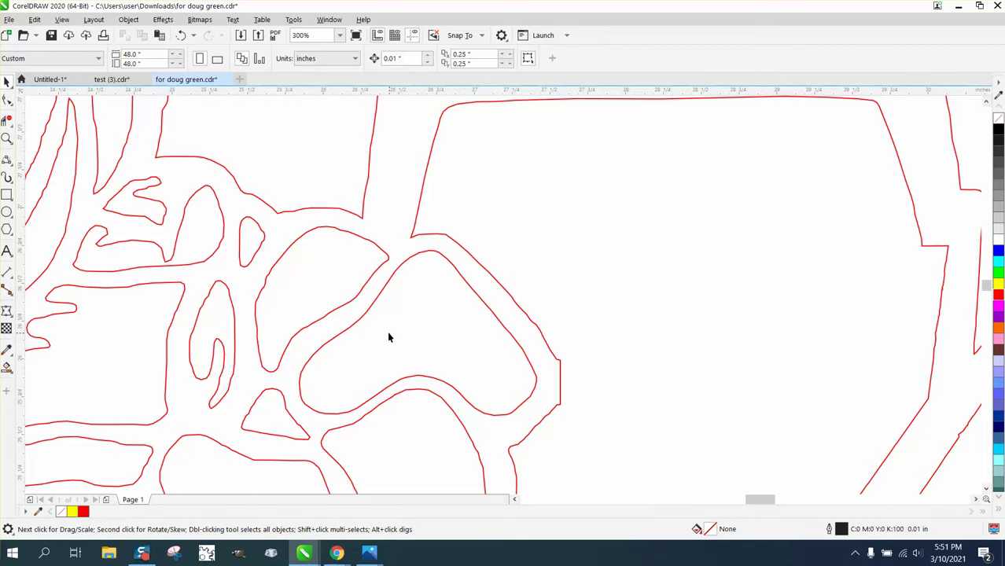
# - Examine how densely nodes are placed along the rock outlines and across the rest of the design
pyautogui.scroll(-2, 407, 320)
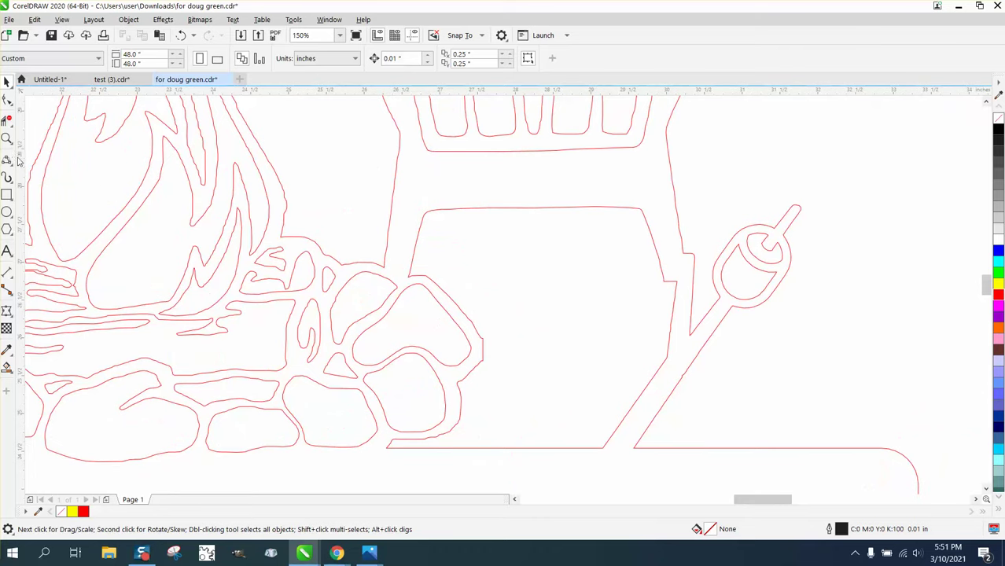
pyautogui.click(7, 139)
pyautogui.moveTo(533, 425); pyautogui.dragTo(533, 425)
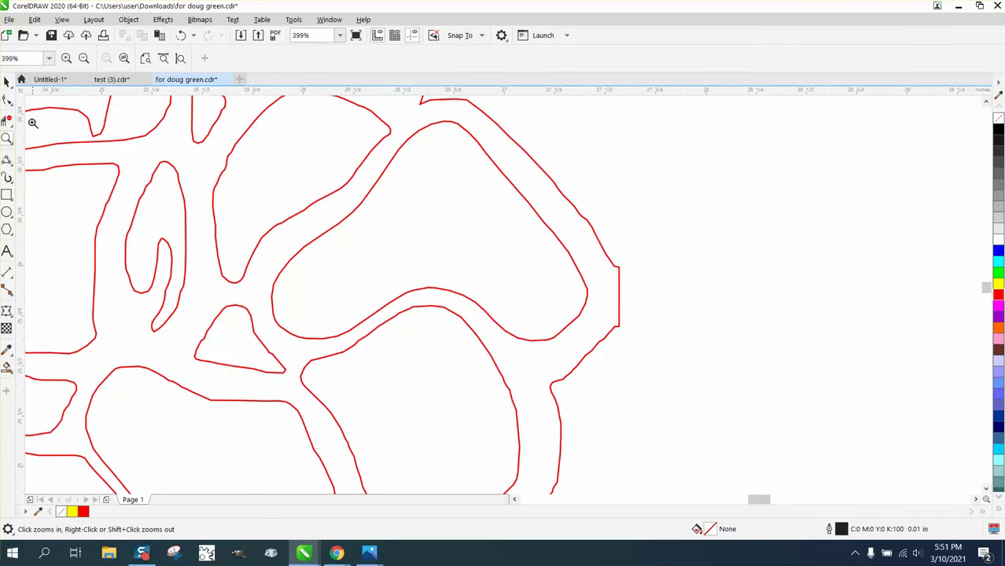
pyautogui.click(7, 100)
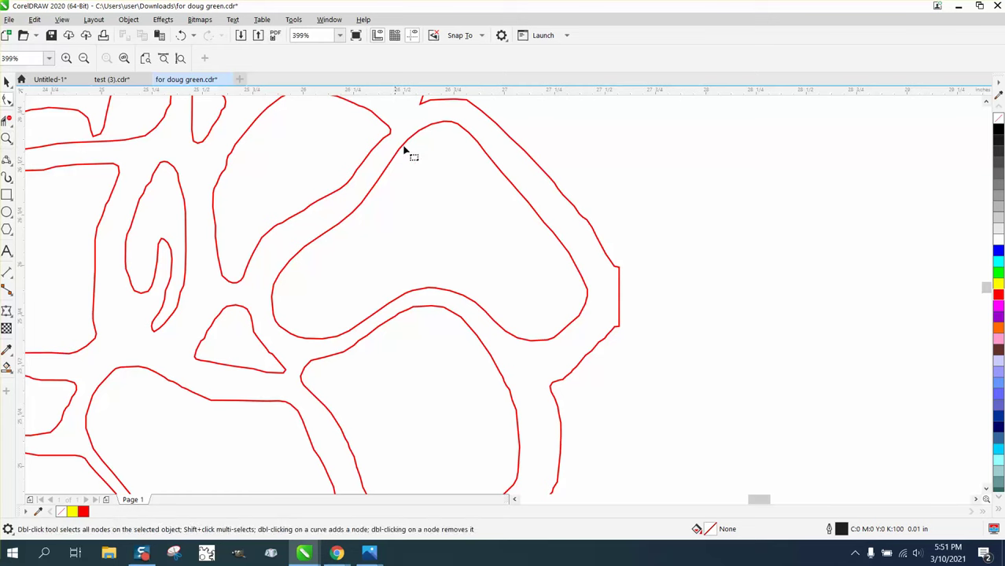
pyautogui.click(525, 199)
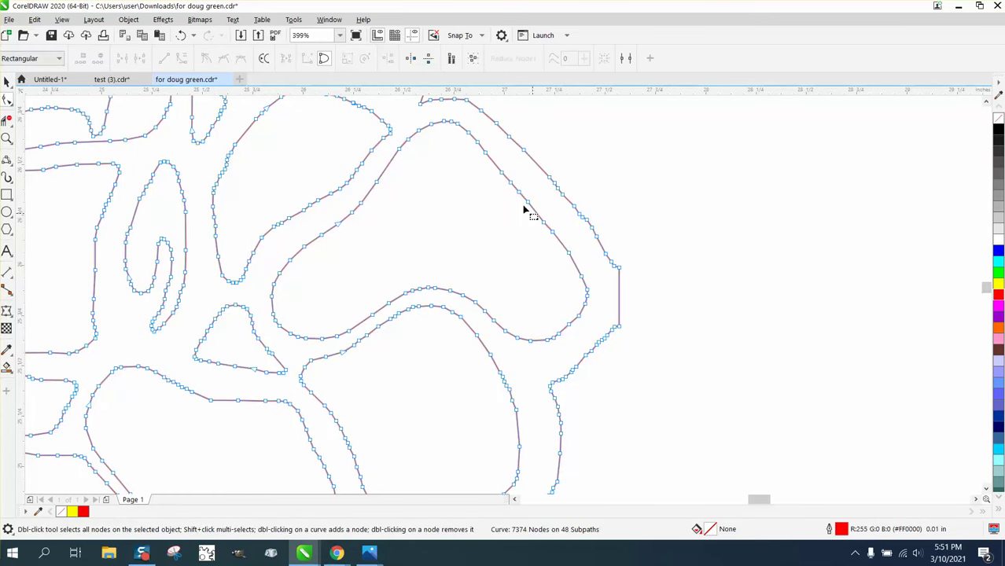
pyautogui.scroll(-3, 455, 280)
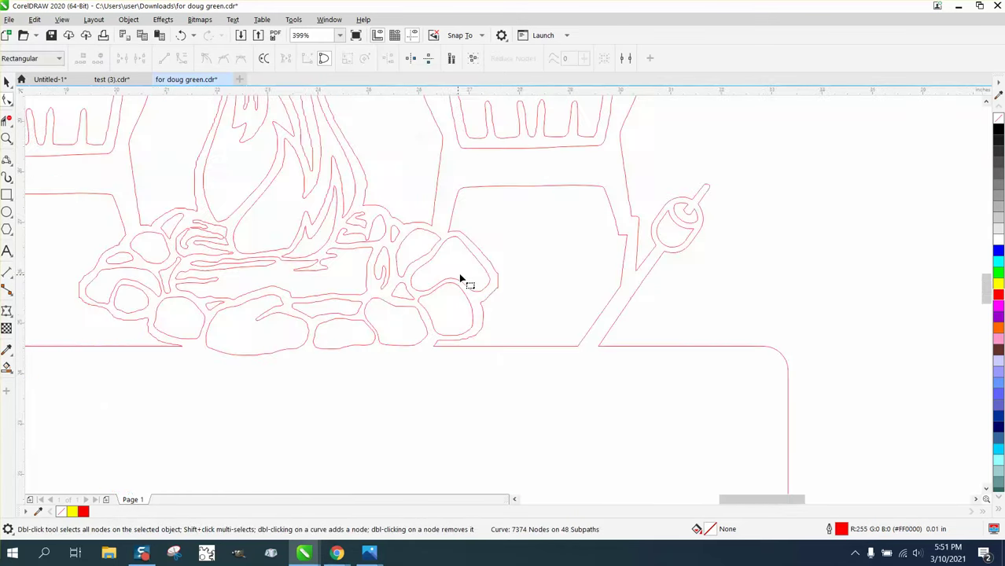
pyautogui.scroll(-3, 476, 279)
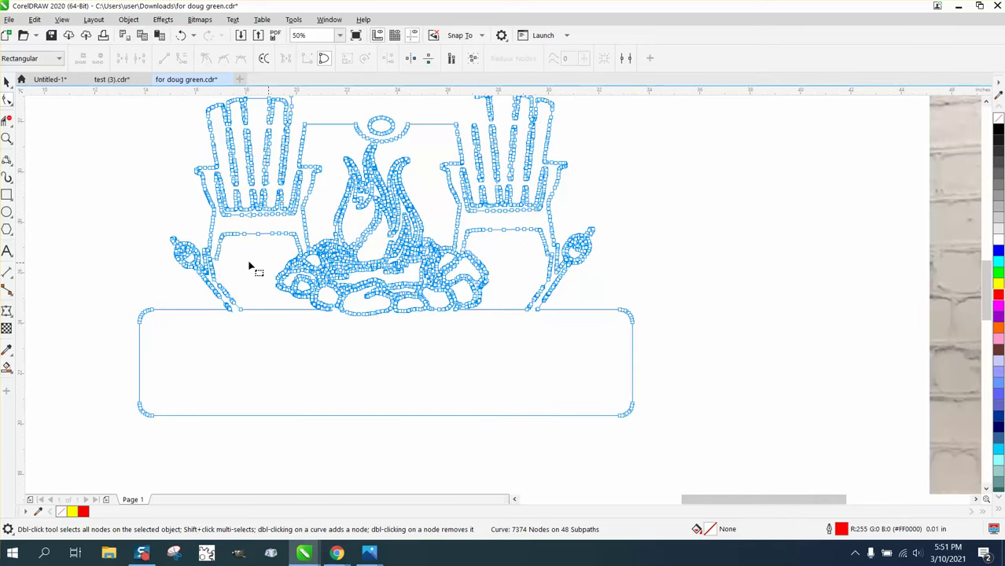
# - Reduce the nodes around the small rock at the fire pit's lower left, using a curve smoothness of 20
pyautogui.click(6, 139)
pyautogui.moveTo(270, 226); pyautogui.dragTo(465, 358)
pyautogui.click(8, 101)
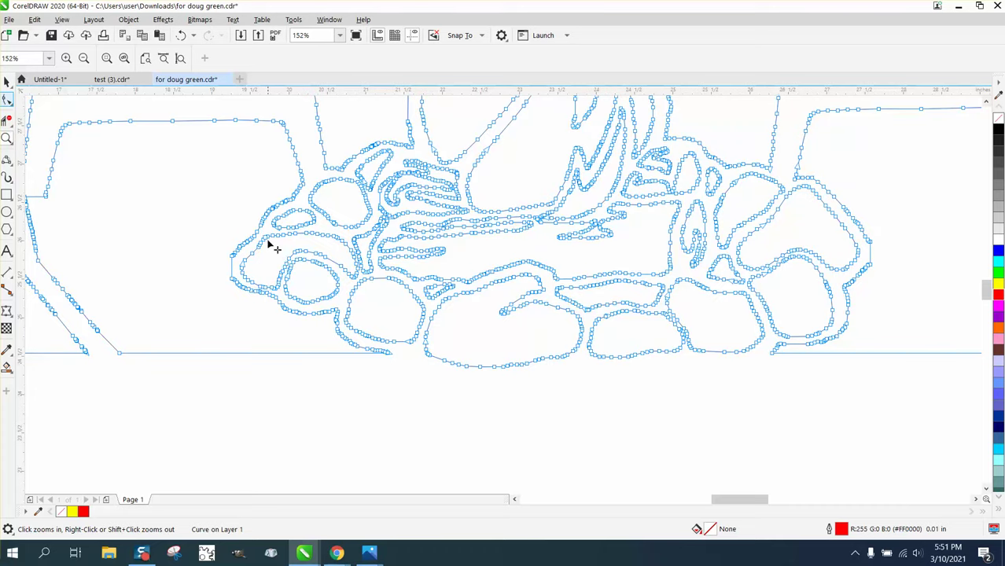
pyautogui.moveTo(270, 249); pyautogui.dragTo(354, 320)
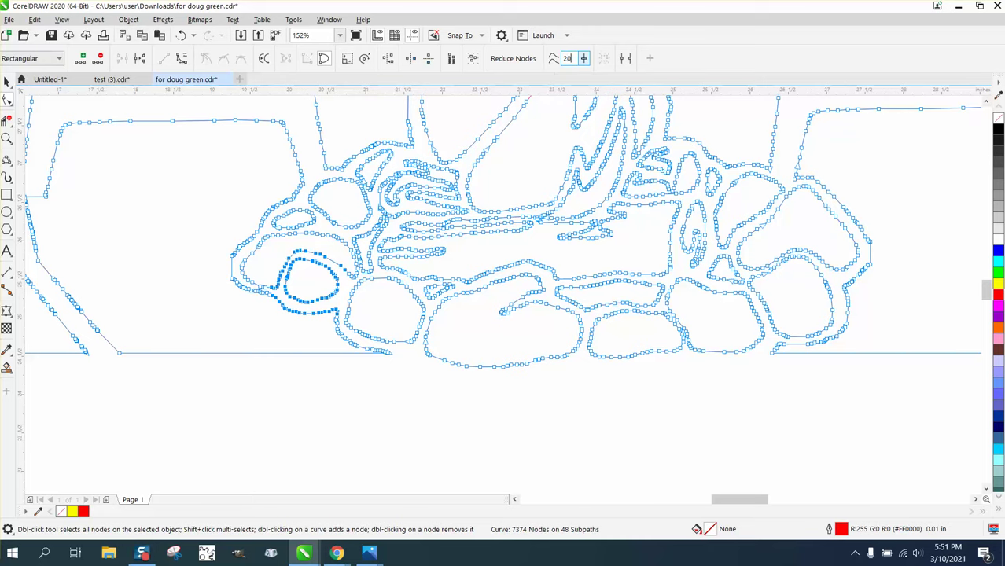
pyautogui.write('20')
pyautogui.press('Return')
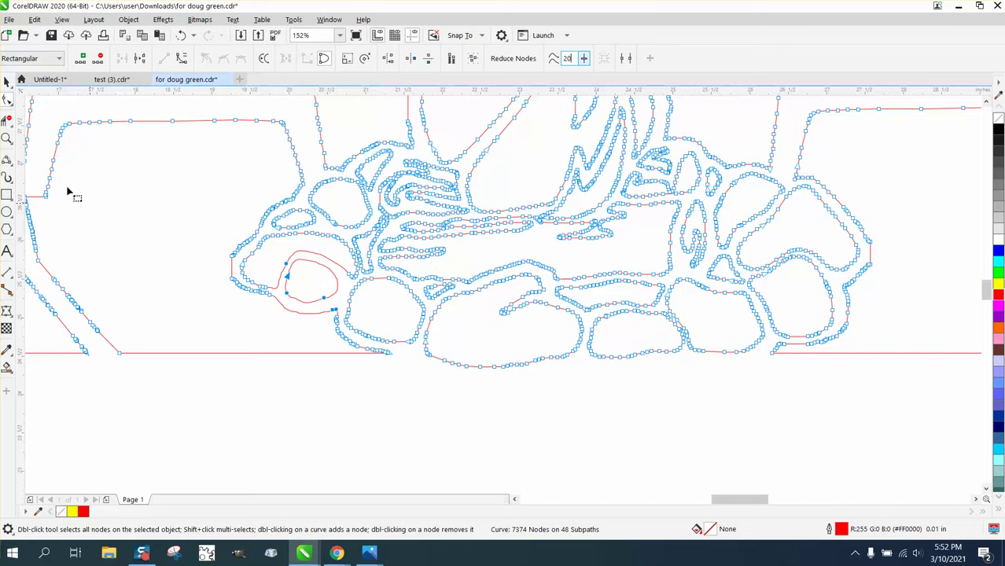
pyautogui.click(330, 300)
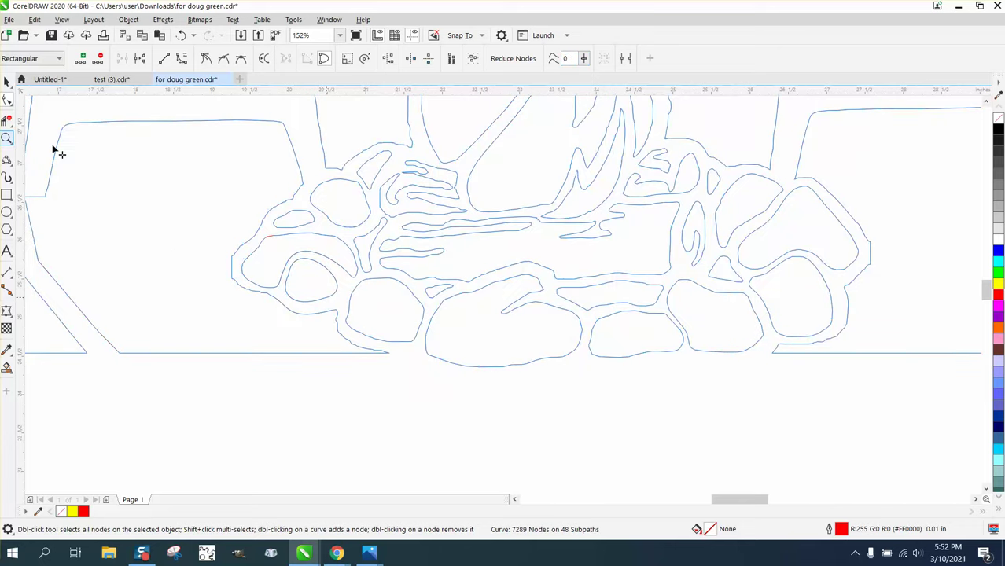
pyautogui.click(57, 150)
pyautogui.click(43, 139)
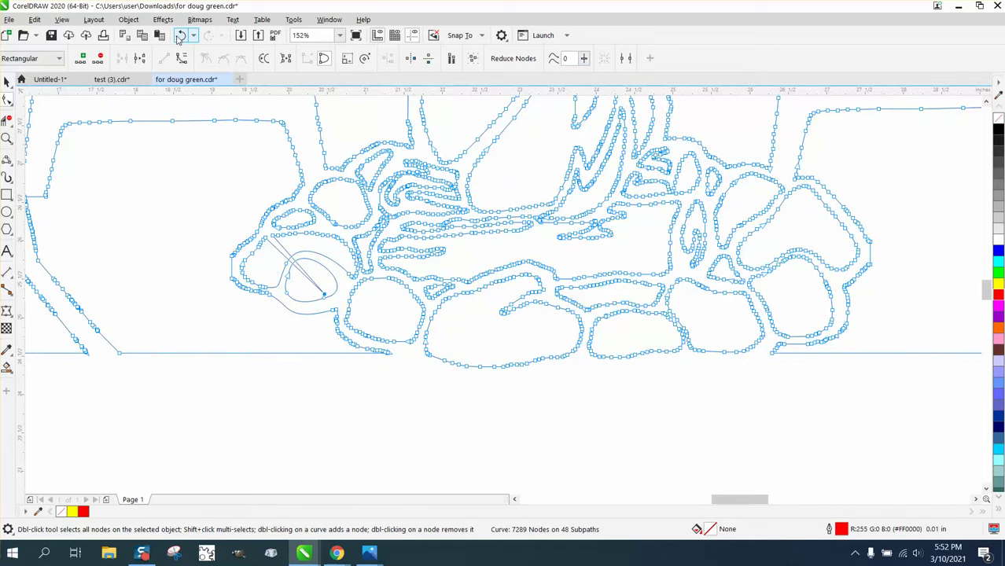
# - Delete the surplus node at the lower left of the small smoothed rock's inner outline with the Shape tool
pyautogui.moveTo(273, 245); pyautogui.dragTo(426, 350)
pyautogui.click(10, 100)
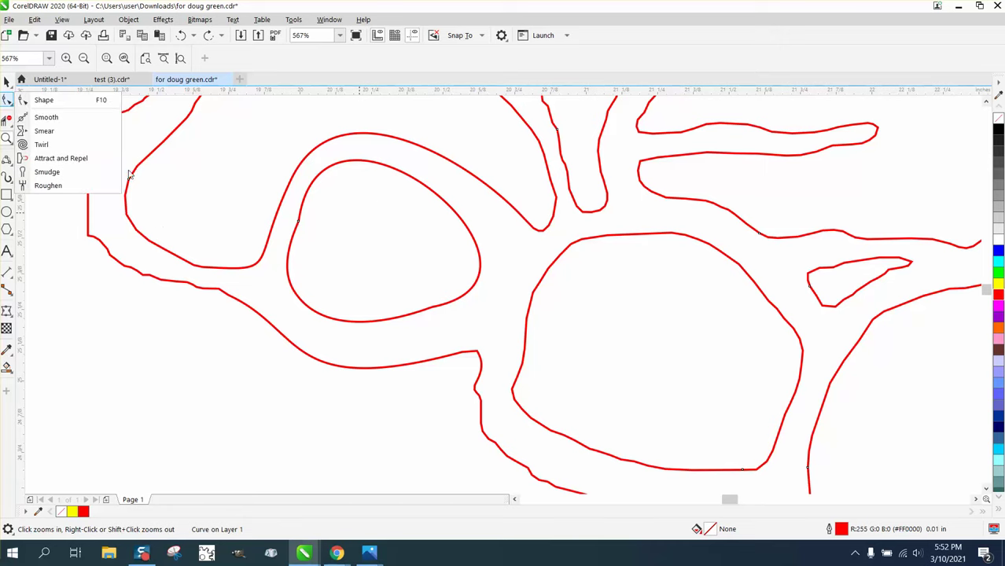
pyautogui.click(44, 100)
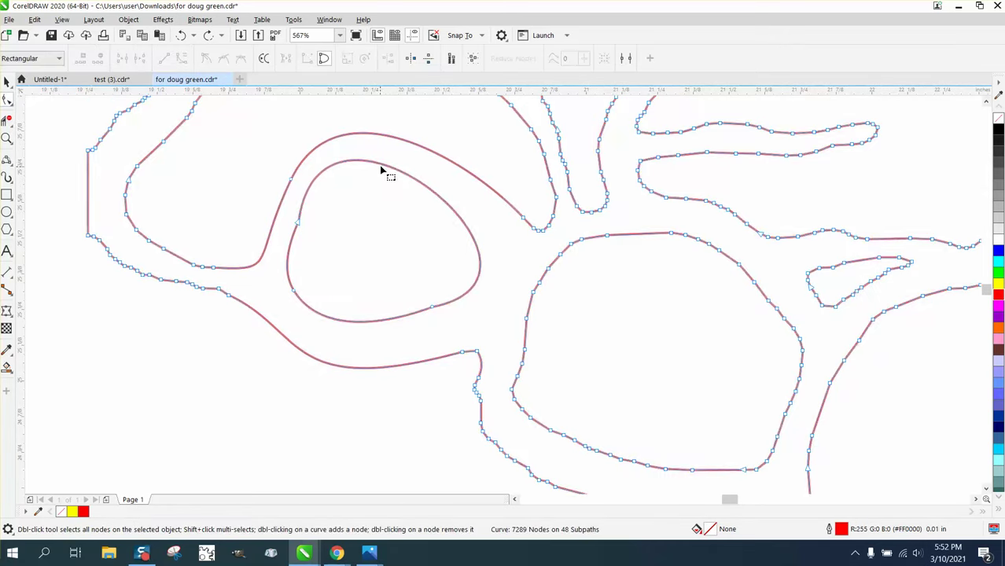
pyautogui.click(381, 166)
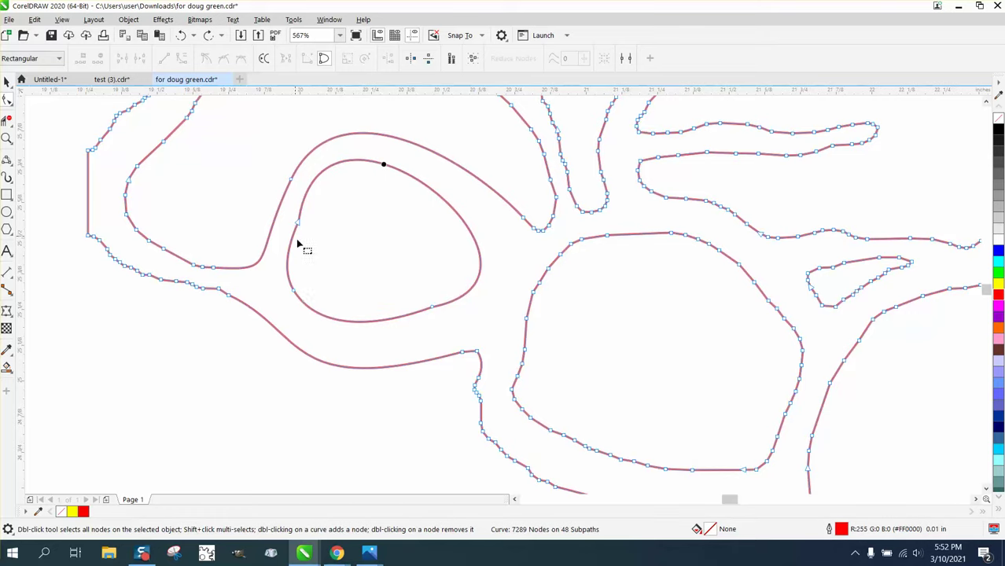
pyautogui.click(293, 292)
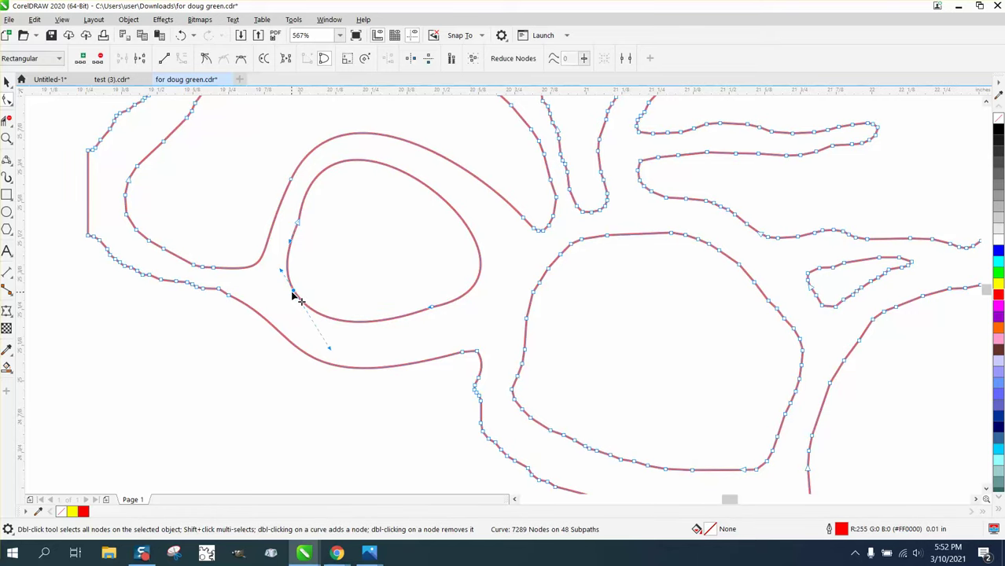
pyautogui.press('Delete')
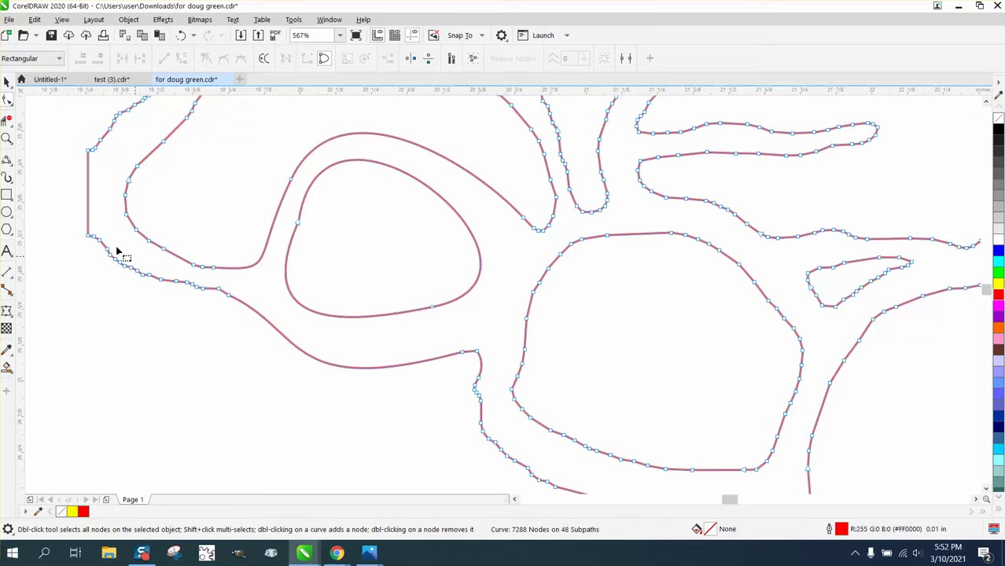
# - Try reducing the nodes of the entire campfire design at once
pyautogui.scroll(-3, 192, 258)
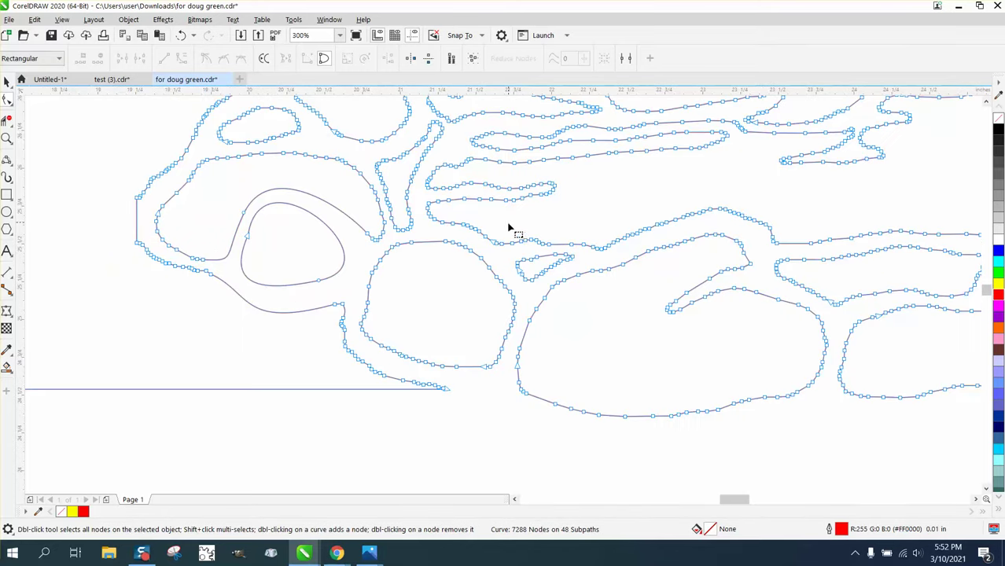
pyautogui.scroll(-2, 465, 283)
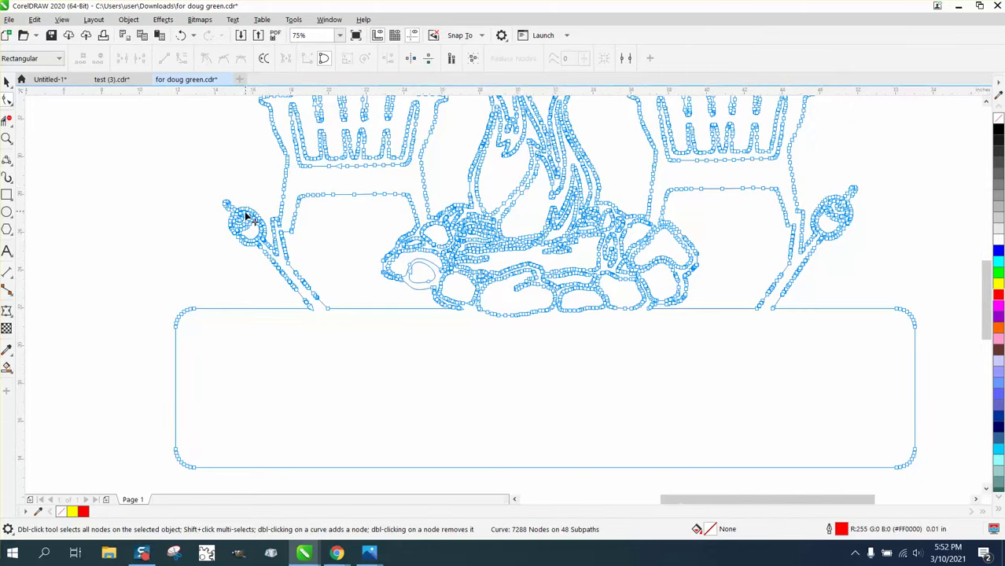
pyautogui.scroll(-1, 248, 217)
pyautogui.scroll(-1, 242, 189)
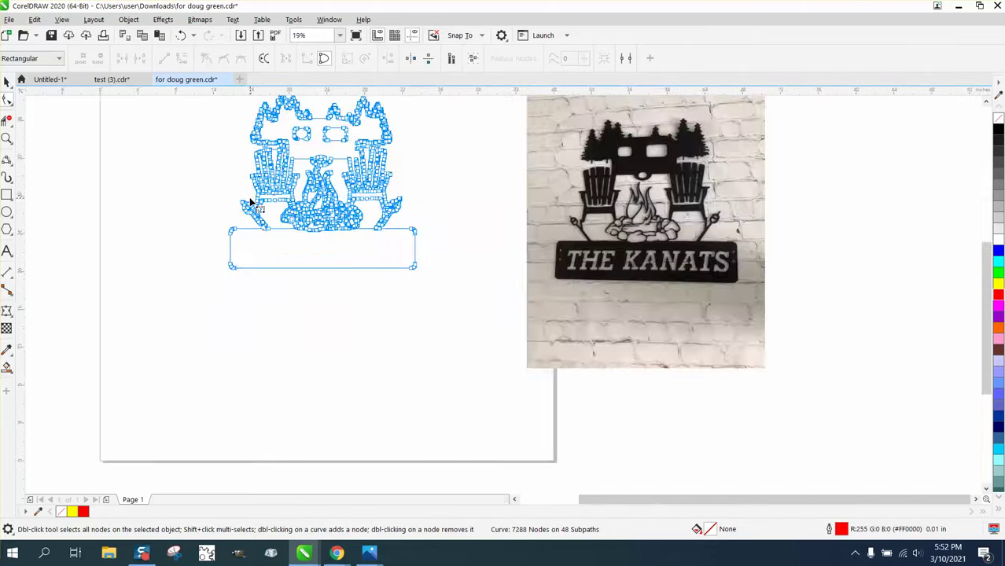
pyautogui.scroll(-1, 252, 201)
pyautogui.moveTo(225, 137); pyautogui.dragTo(358, 276)
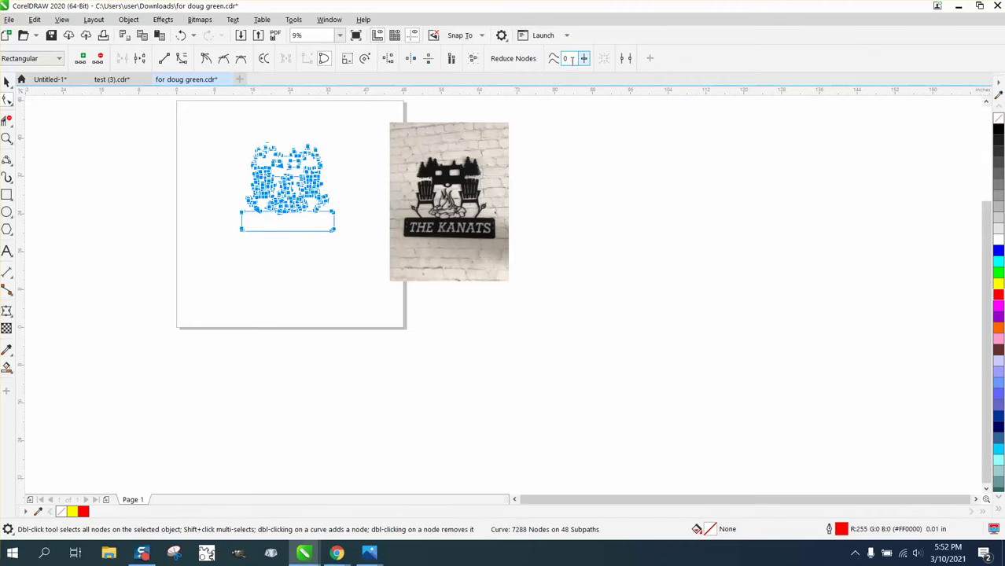
pyautogui.press('Return')
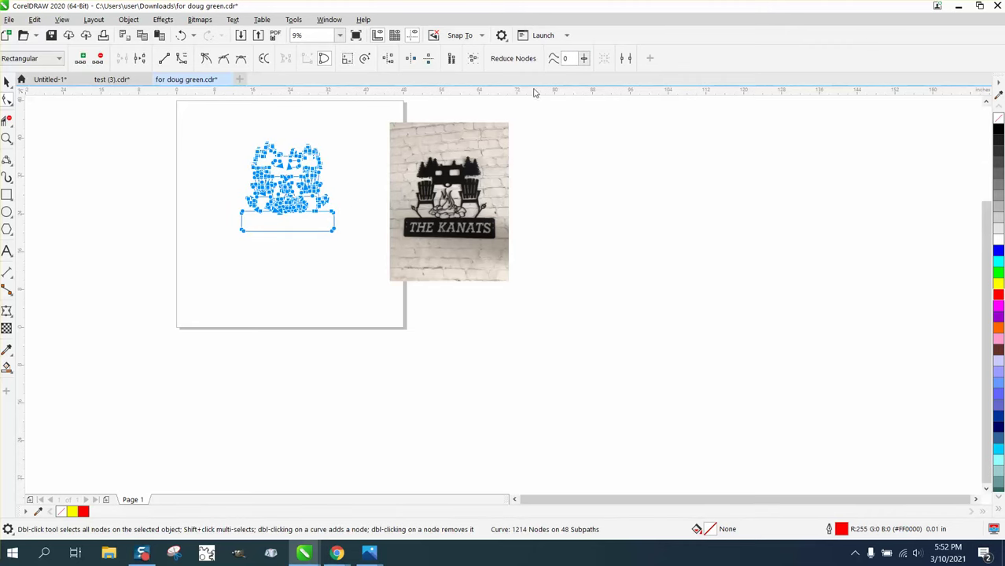
pyautogui.click(182, 34)
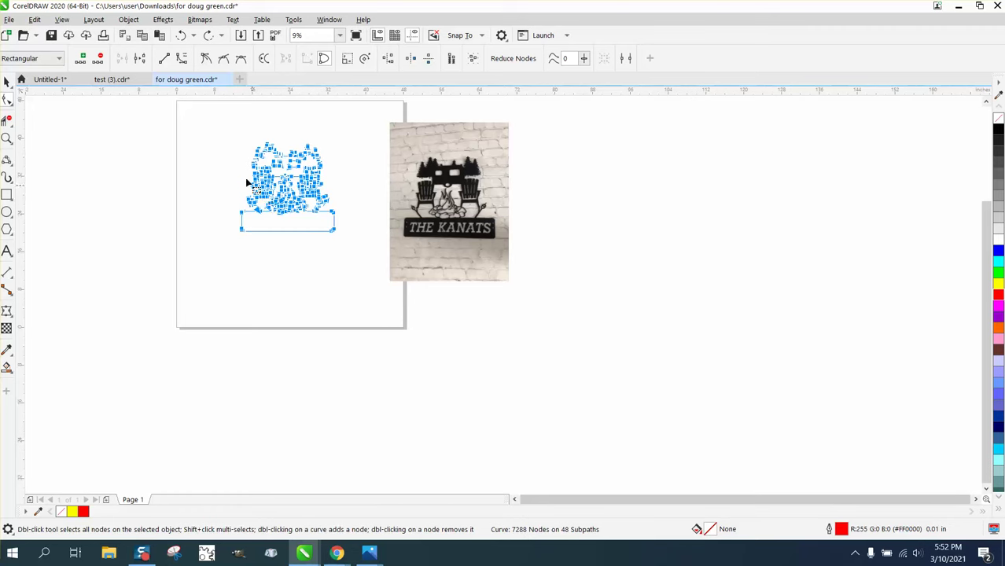
# - Select every node of the campfire design again, reduce them, and view the whole resulting outline
pyautogui.moveTo(238, 130); pyautogui.dragTo(367, 269)
pyautogui.press('Return')
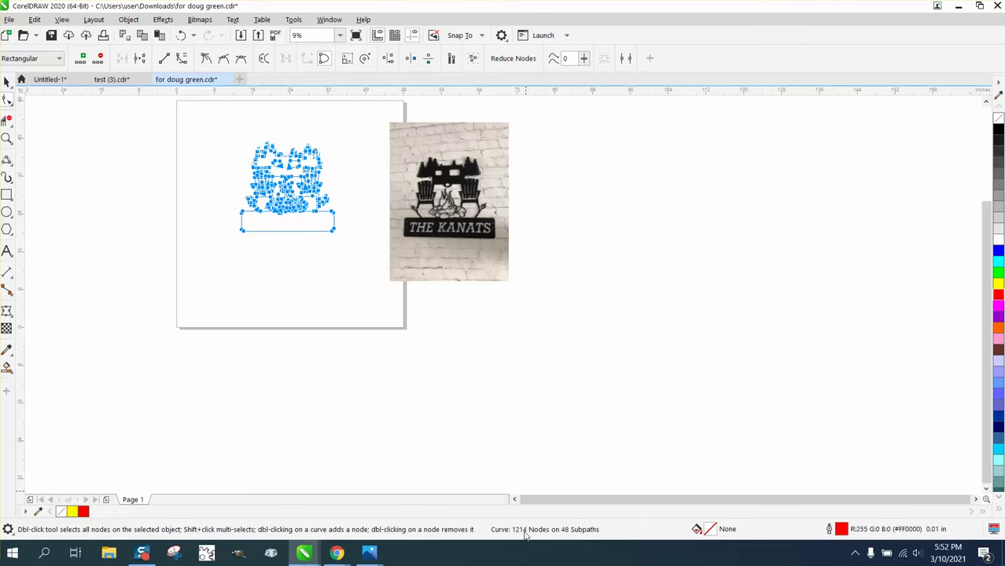
pyautogui.click(7, 139)
pyautogui.moveTo(236, 140); pyautogui.dragTo(397, 251)
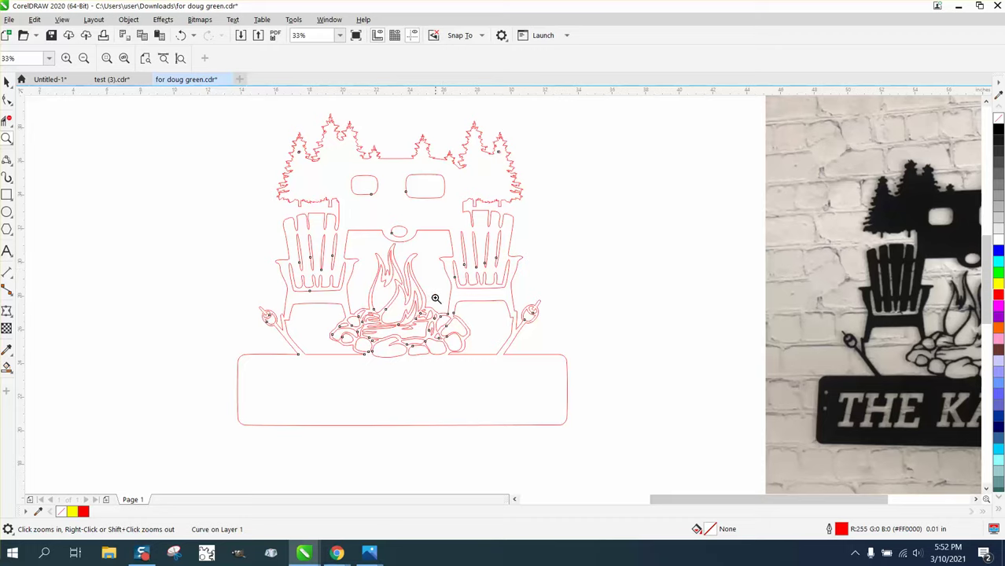
# - Examine the reduced outline around the trees and the chair on the right, and the roasting stick at the left in the reference photo
pyautogui.moveTo(490, 141); pyautogui.dragTo(569, 190)
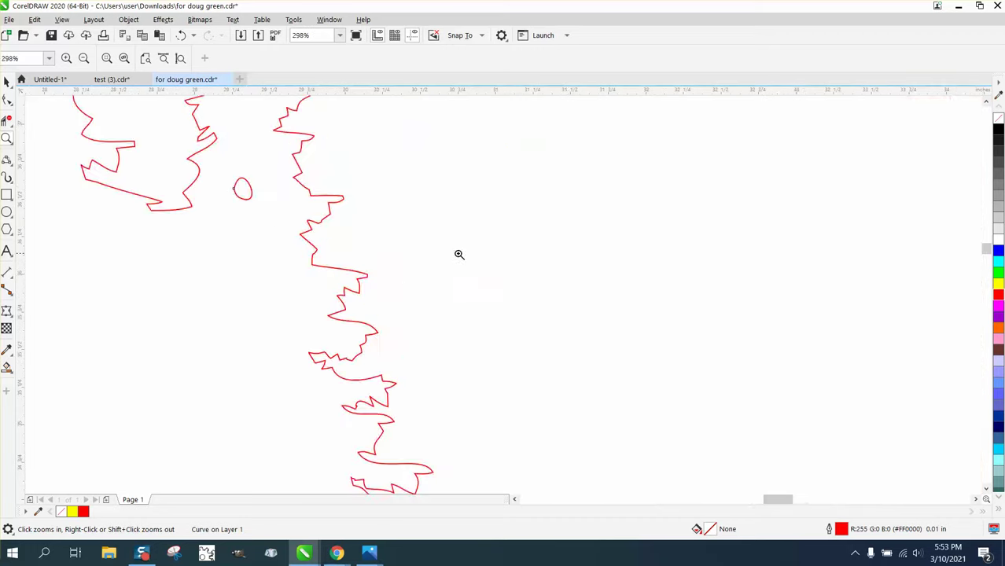
pyautogui.rightClick(420, 254)
pyautogui.rightClick(421, 256)
pyautogui.rightClick(446, 304)
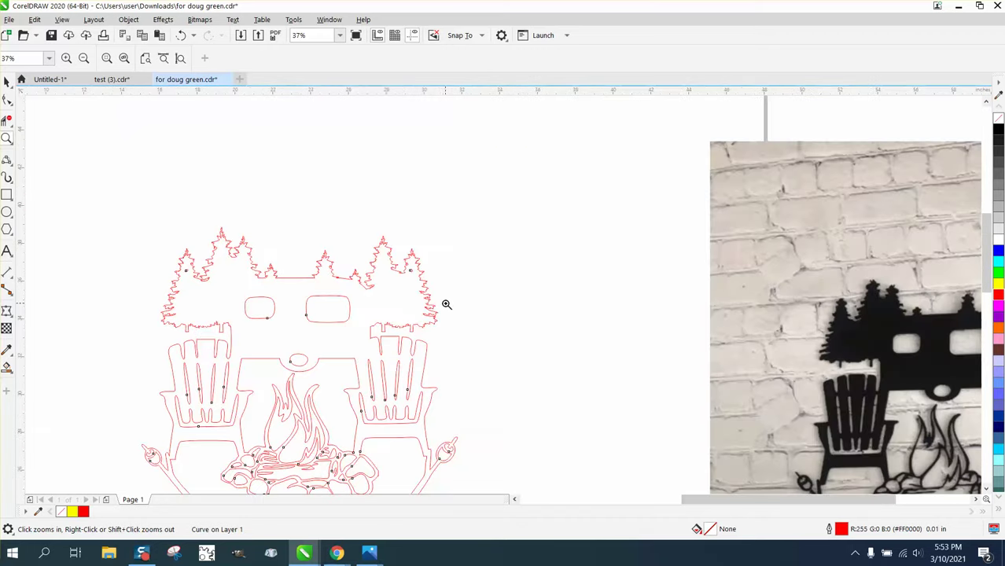
pyautogui.moveTo(366, 340); pyautogui.dragTo(449, 432)
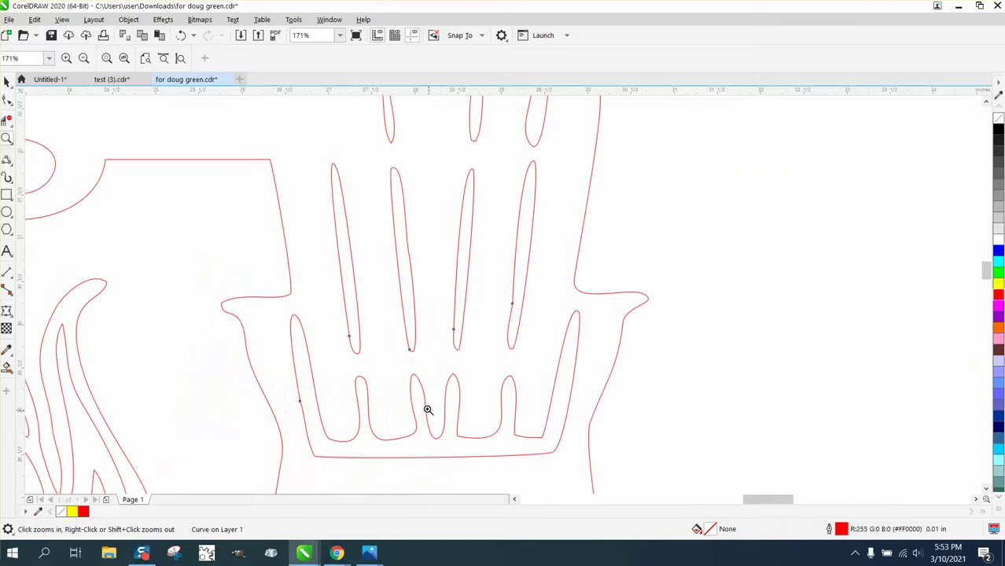
pyautogui.rightClick(428, 410)
pyautogui.rightClick(354, 426)
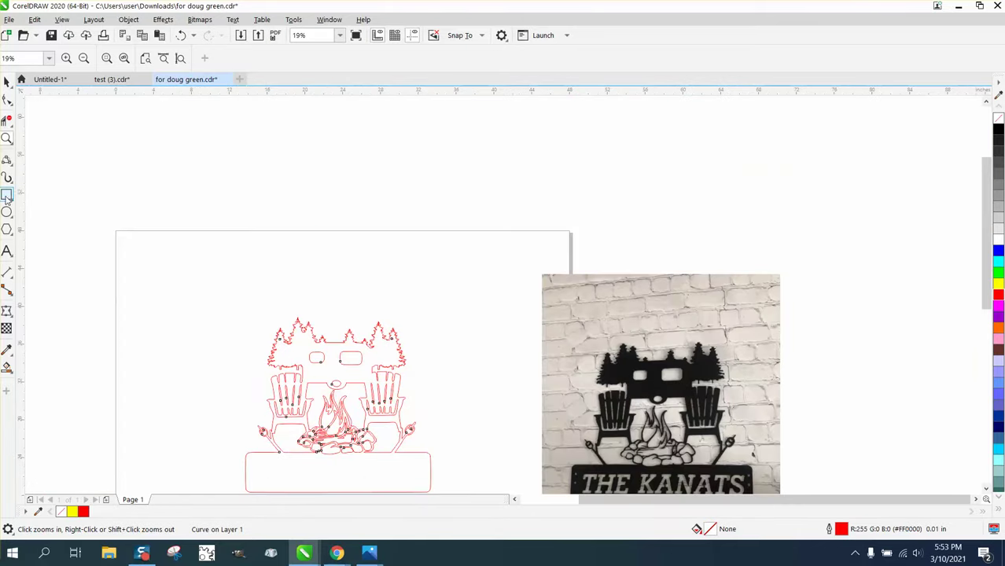
pyautogui.moveTo(572, 435); pyautogui.dragTo(616, 465)
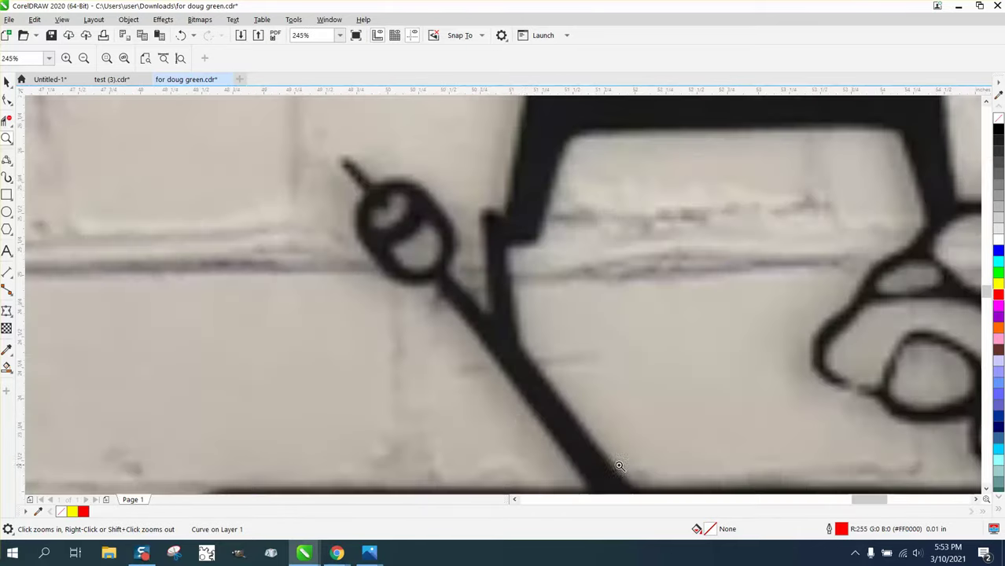
pyautogui.rightClick(408, 277)
pyautogui.rightClick(409, 276)
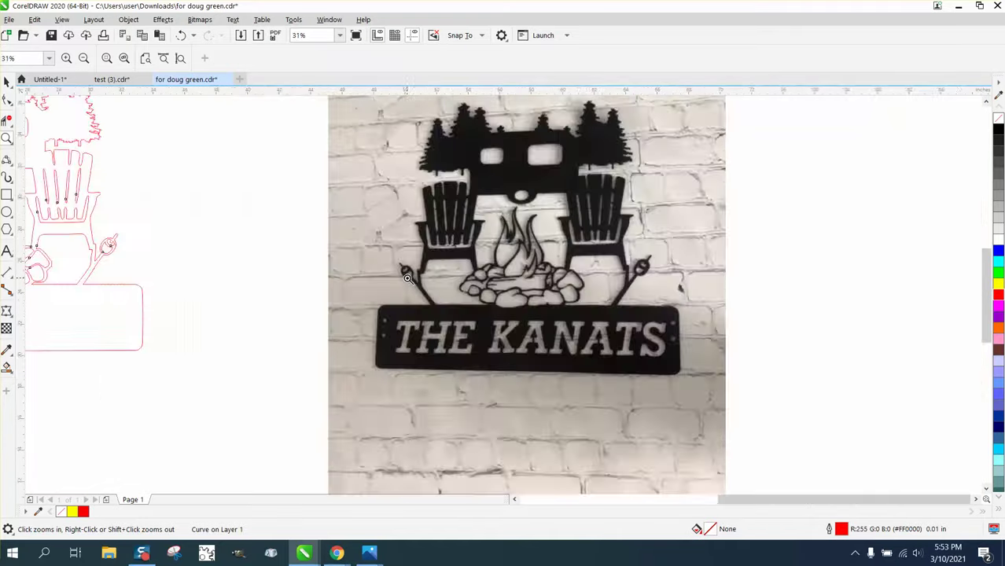
pyautogui.rightClick(406, 280)
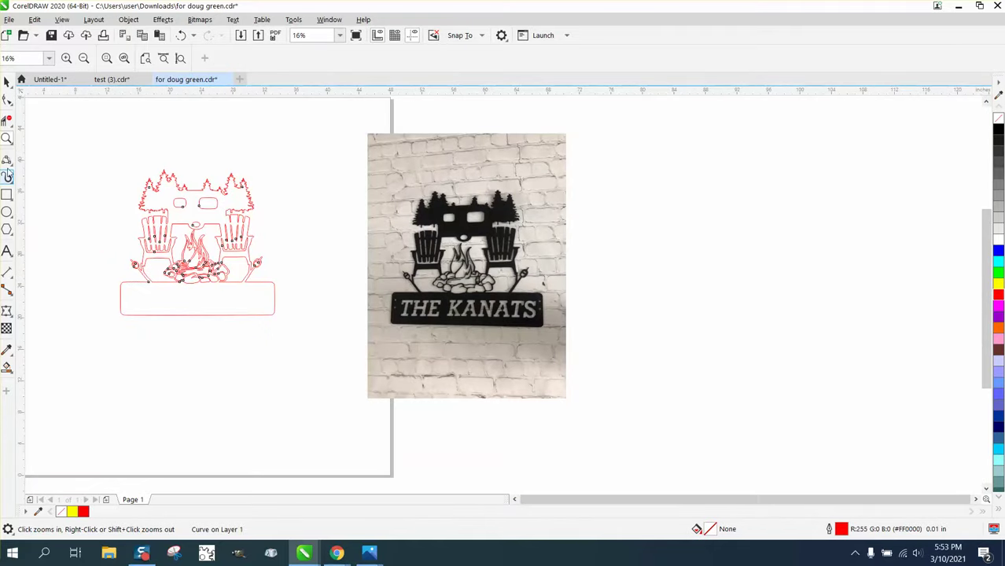
# - Delete the two surplus nodes at the kink in the left chair's leg beside the roasting stick with the Shape tool
pyautogui.moveTo(145, 281); pyautogui.dragTo(158, 287)
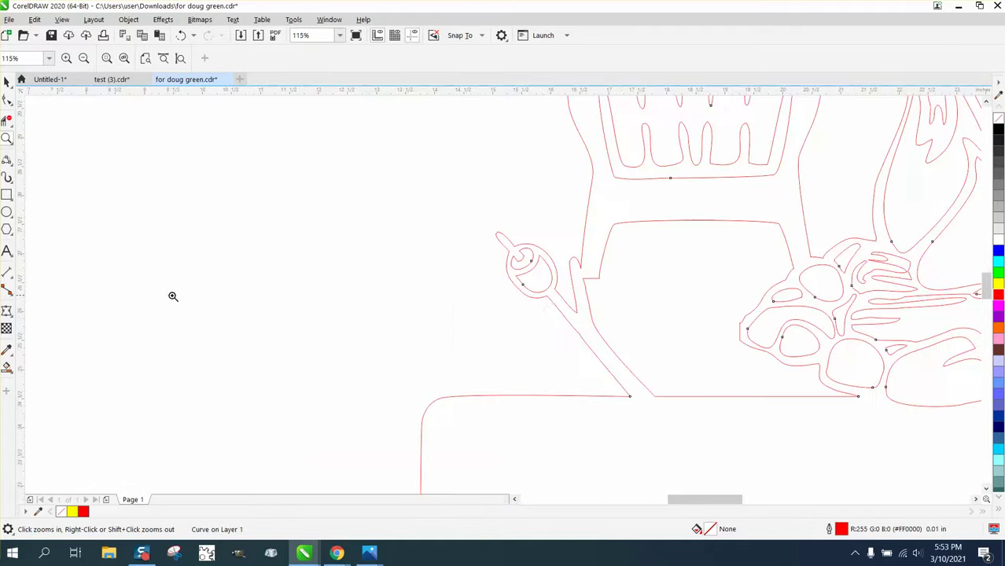
pyautogui.moveTo(695, 352); pyautogui.dragTo(696, 352)
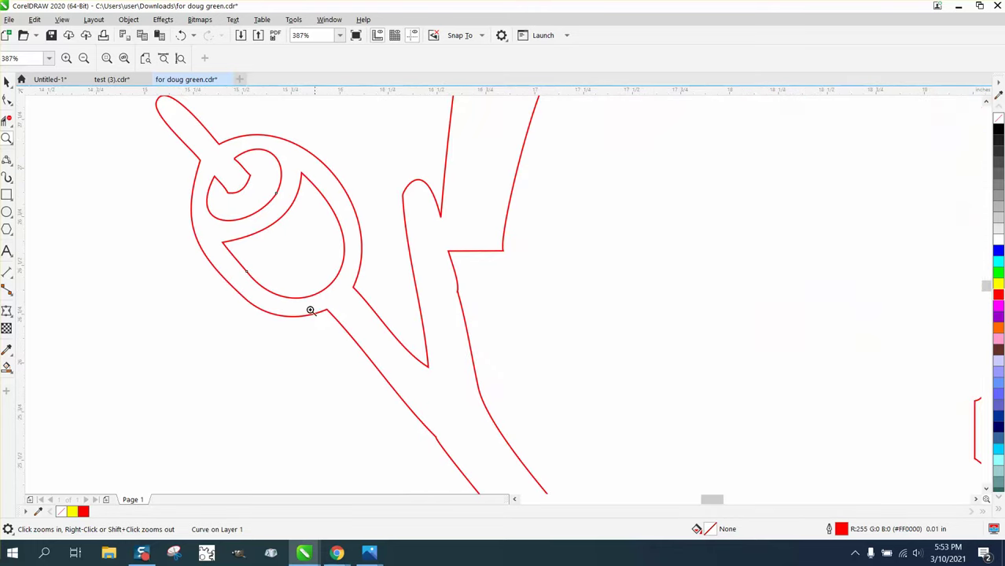
pyautogui.click(13, 106)
pyautogui.click(41, 100)
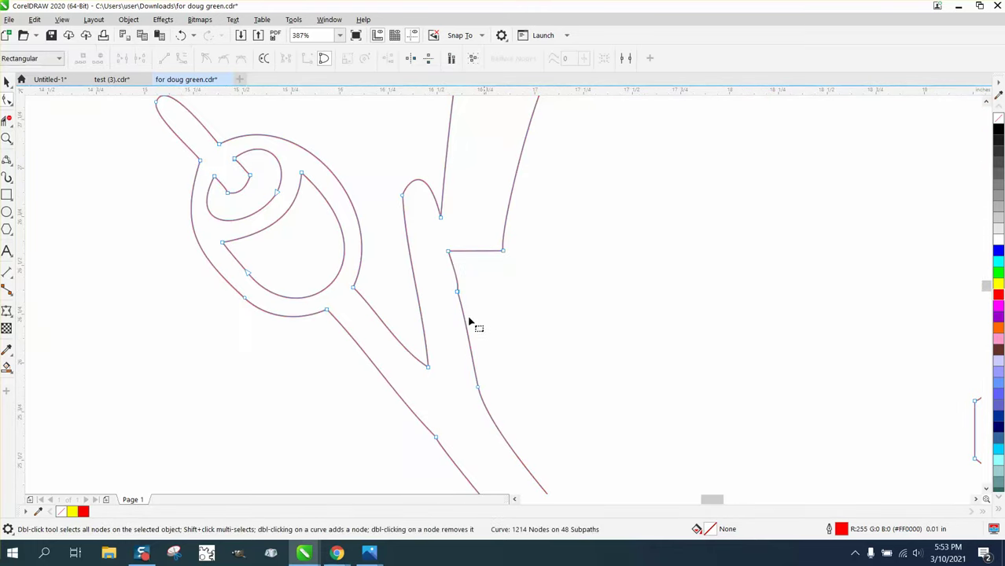
pyautogui.click(457, 292)
pyautogui.press('Delete')
pyautogui.click(457, 292)
pyautogui.press('Delete')
pyautogui.scroll(-2, 449, 346)
pyautogui.scroll(-2, 509, 346)
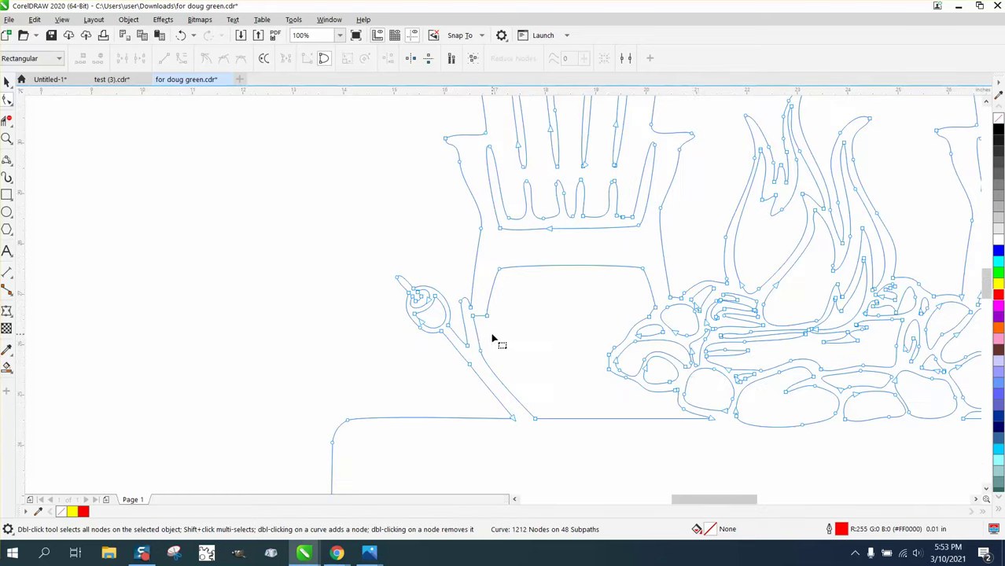
pyautogui.scroll(-2, 555, 356)
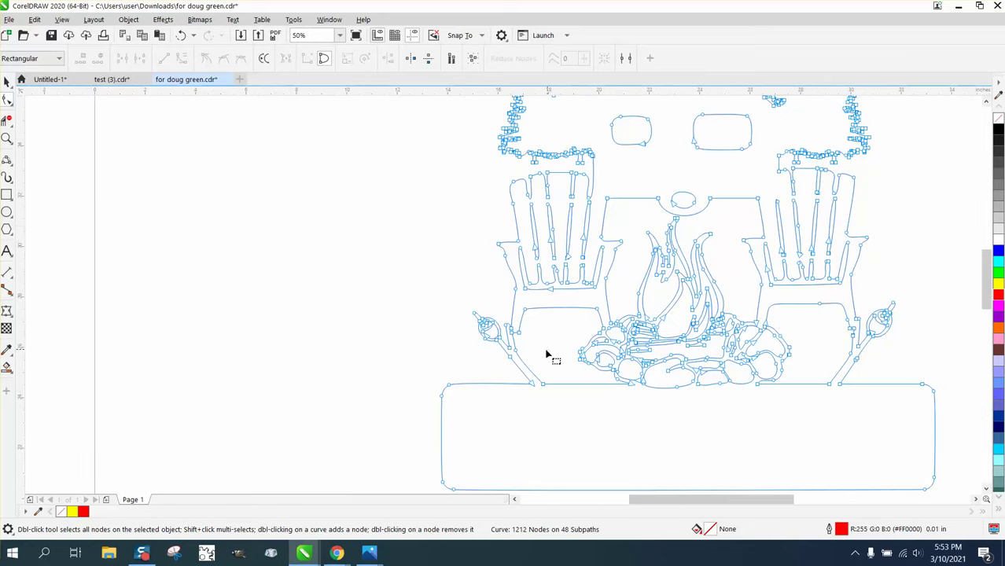
# - Delete the two nodes forming the sharp notch at the right end of the log cutout left of the flame's base
pyautogui.click(6, 139)
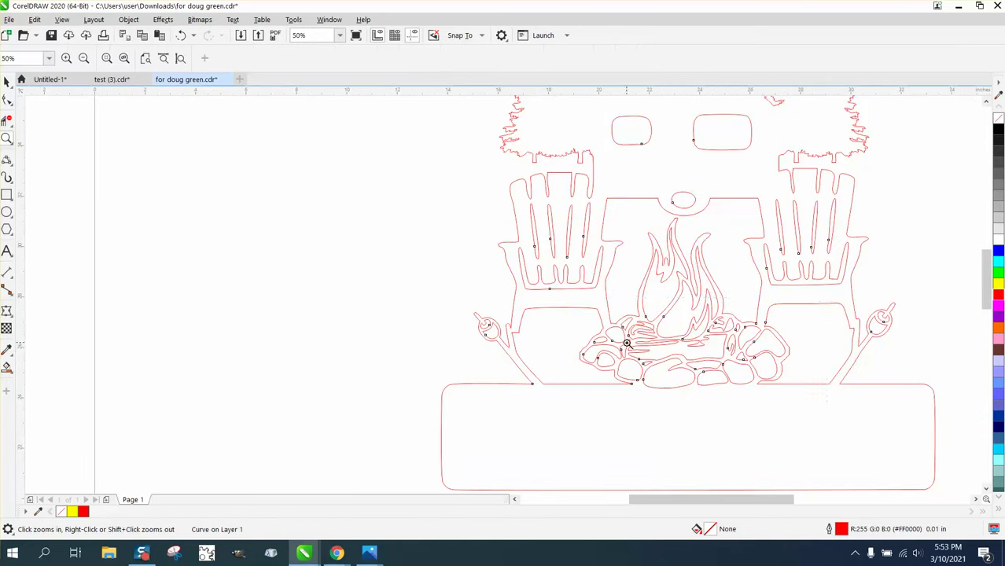
pyautogui.scroll(3, 835, 425)
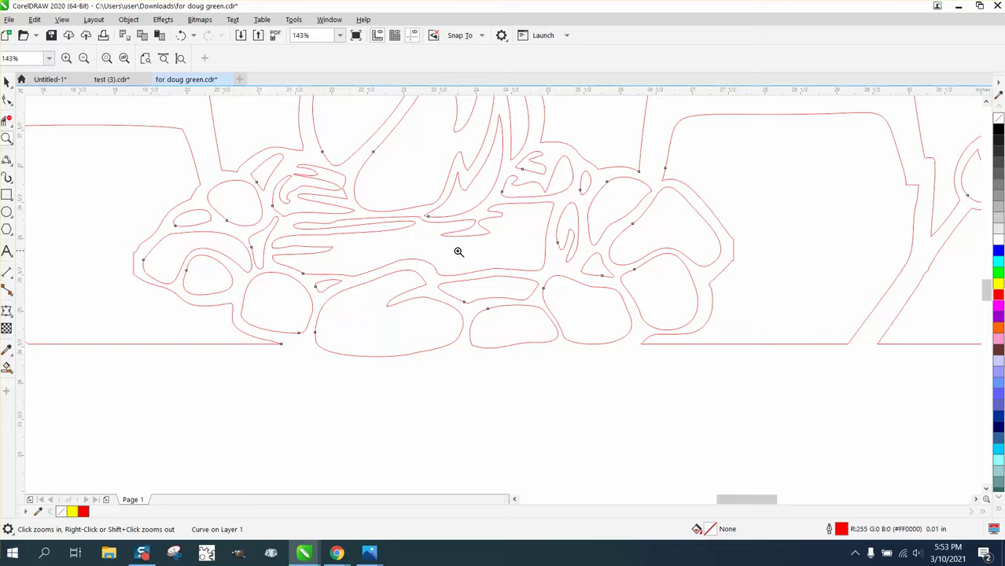
pyautogui.scroll(9, 363, 201)
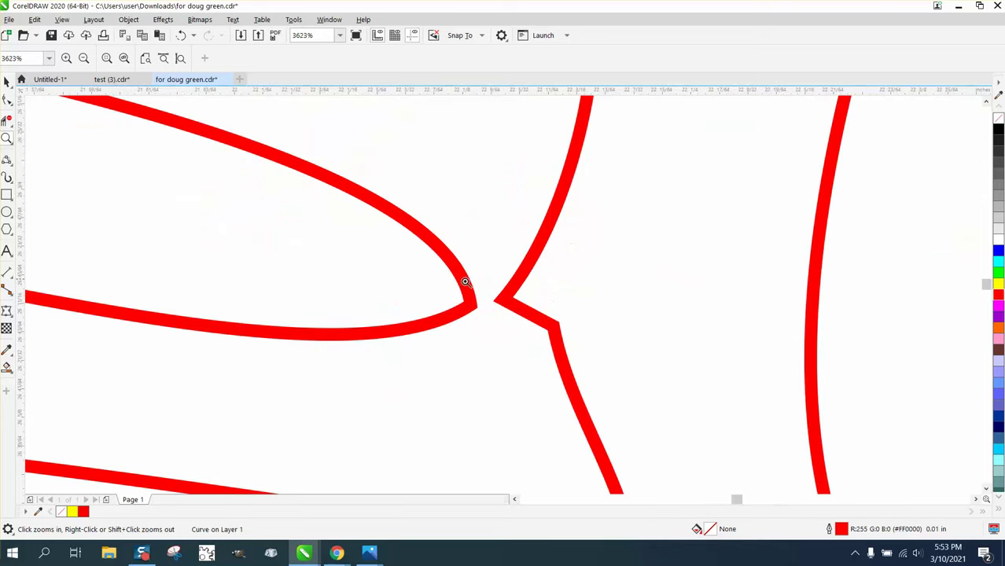
pyautogui.click(8, 100)
pyautogui.click(504, 302)
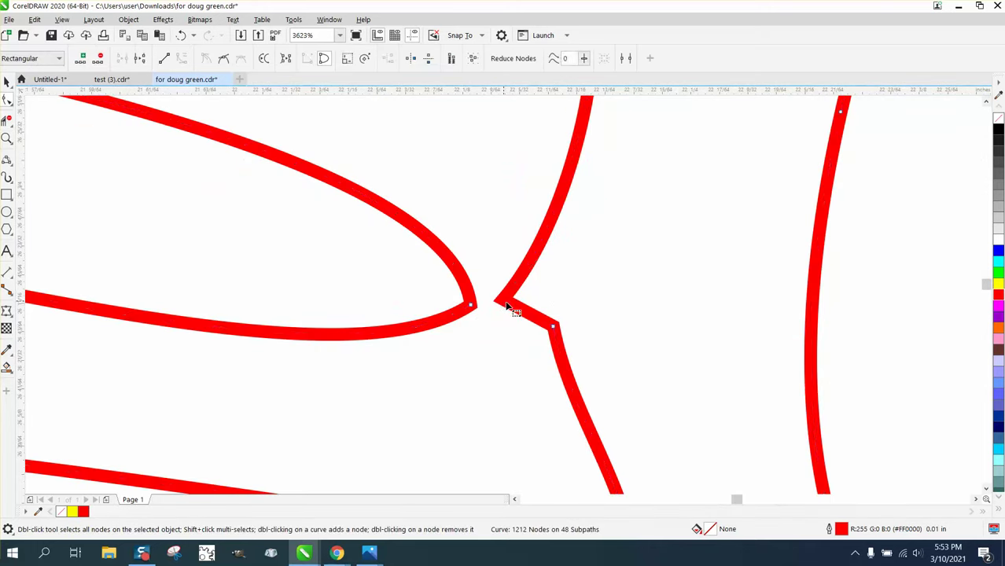
pyautogui.press('Delete')
pyautogui.click(552, 327)
pyautogui.press('Delete')
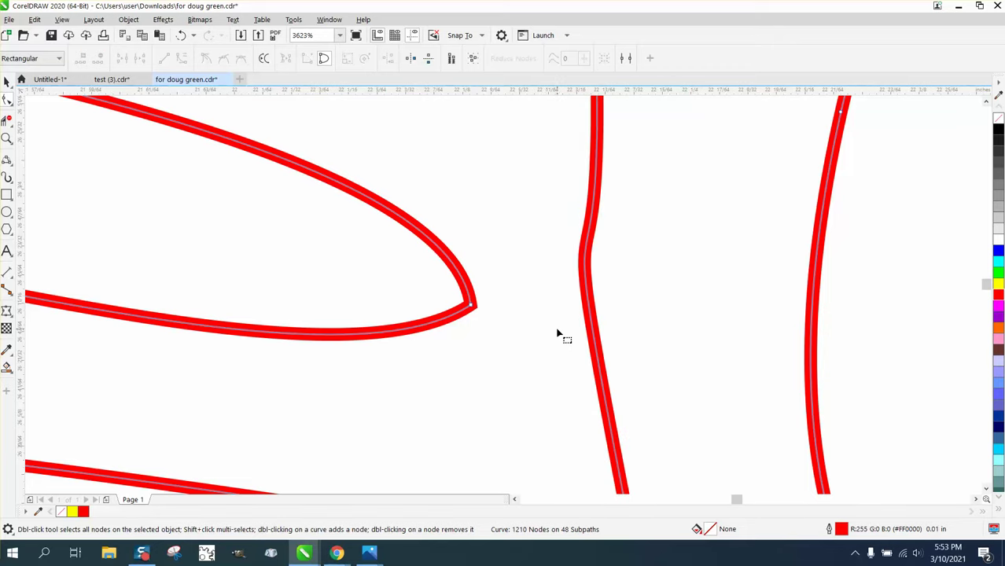
# - Round off the corners of the log cutout left of the flame's base with the Smooth tool, using a 0.25-inch nib
pyautogui.scroll(-6, 523, 332)
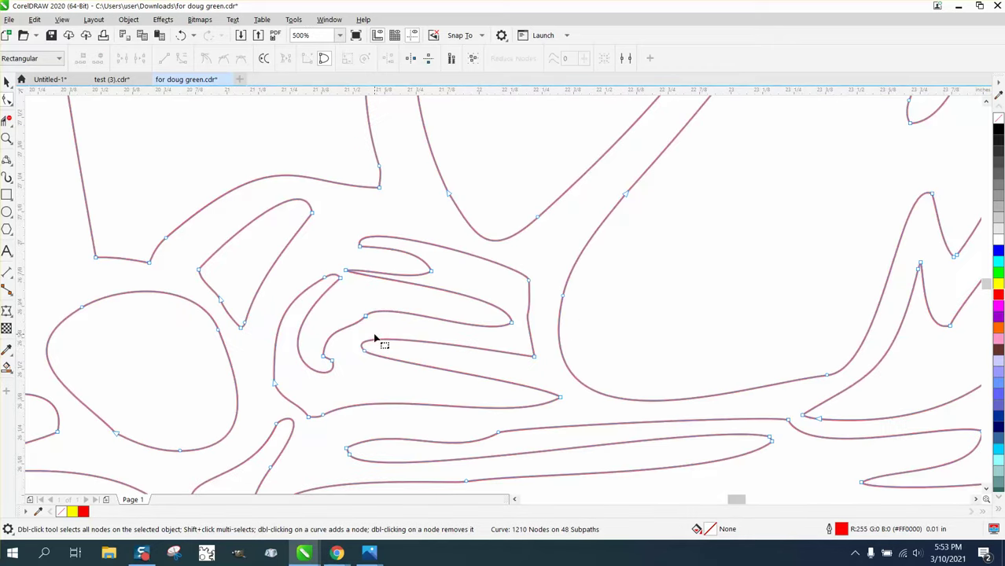
pyautogui.scroll(-2, 362, 350)
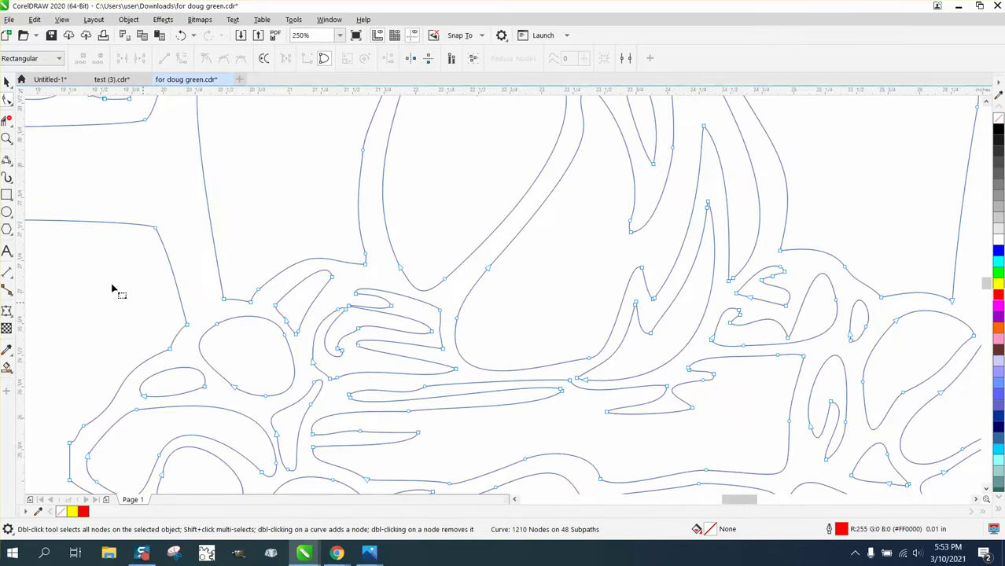
pyautogui.click(7, 138)
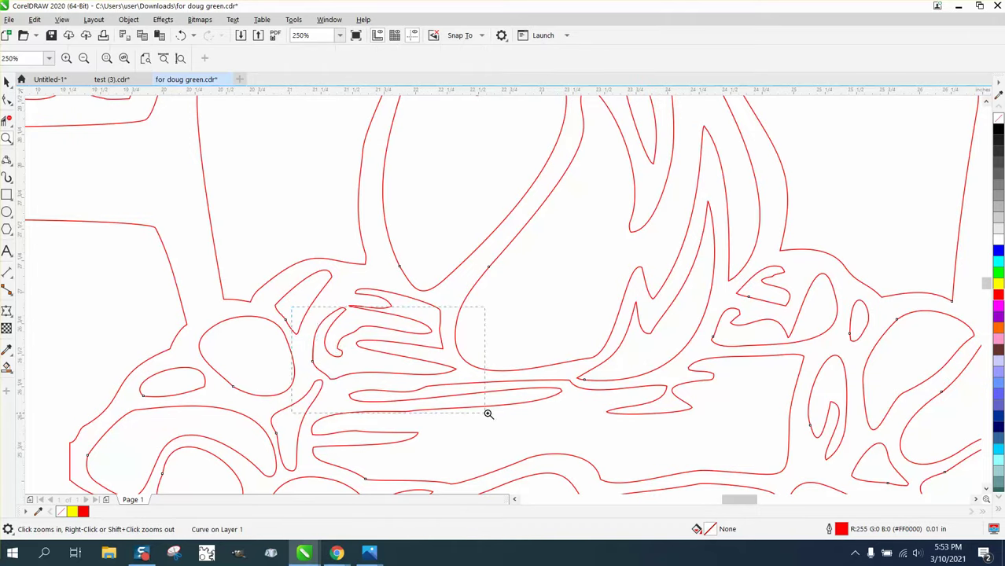
pyautogui.moveTo(488, 414); pyautogui.dragTo(488, 413)
pyautogui.click(11, 109)
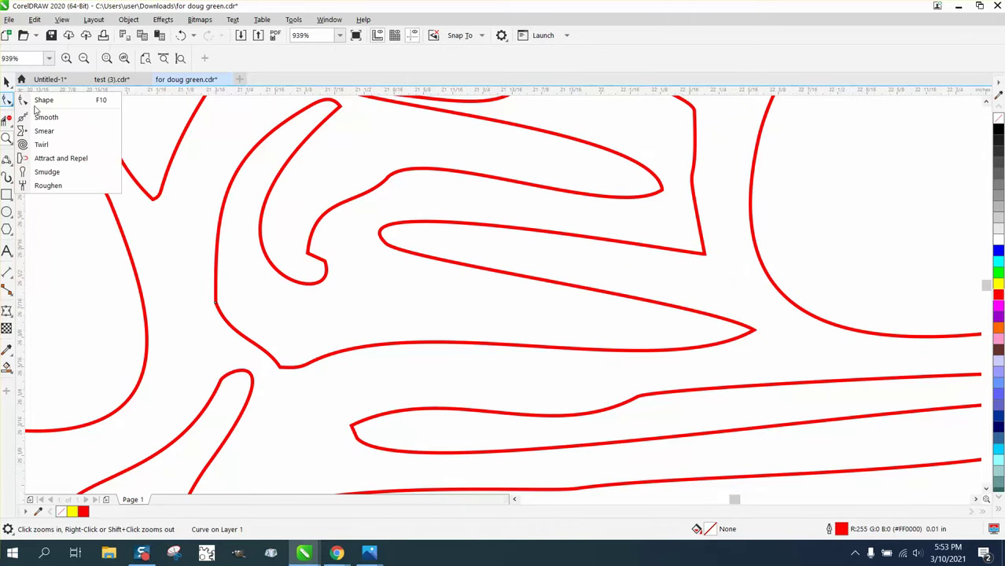
pyautogui.click(52, 116)
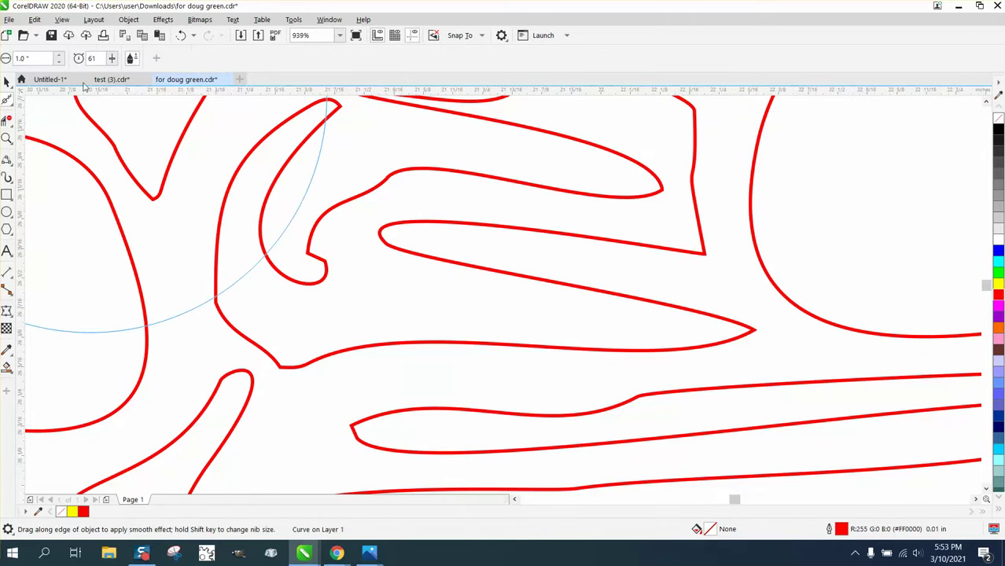
pyautogui.doubleClick(31, 57)
pyautogui.write('.25')
pyautogui.press('Return')
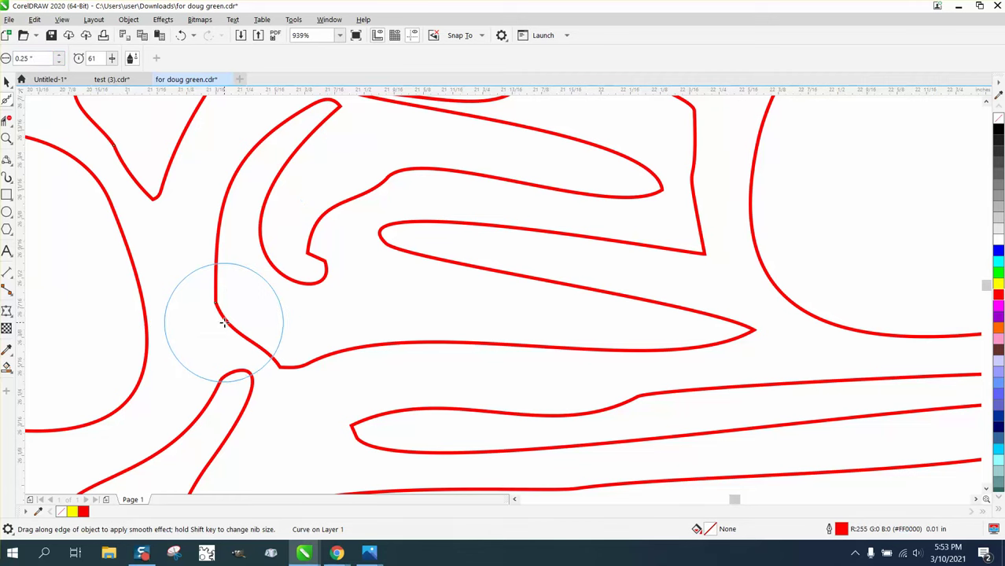
pyautogui.moveTo(225, 322)
pyautogui.mouseDown()
pyautogui.moveTo(249, 347)
pyautogui.moveTo(295, 370)
pyautogui.moveTo(318, 296)
pyautogui.moveTo(320, 239)
pyautogui.moveTo(355, 224)
pyautogui.mouseUp()
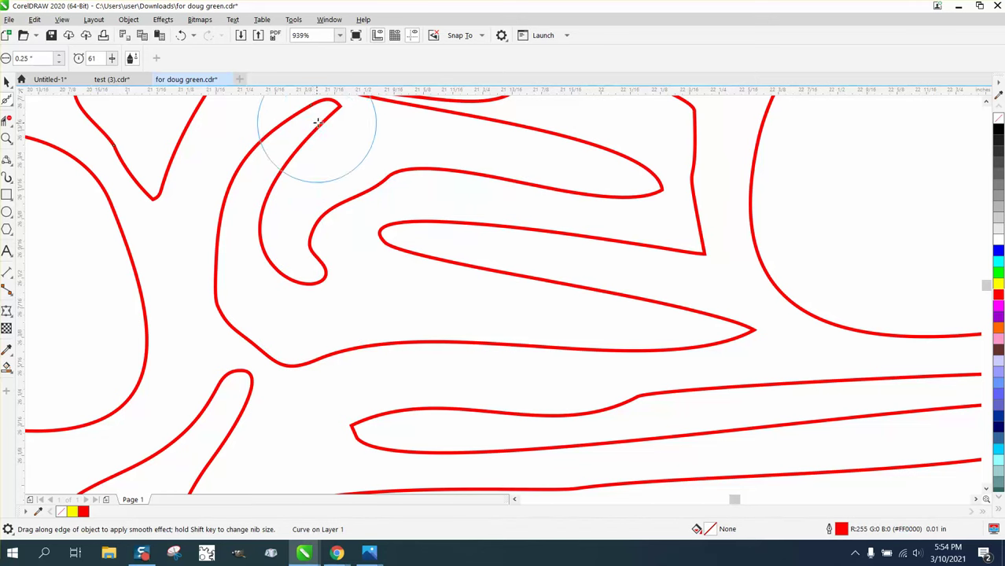
pyautogui.moveTo(317, 122)
pyautogui.mouseDown()
pyautogui.moveTo(343, 113)
pyautogui.moveTo(398, 175)
pyautogui.mouseUp()
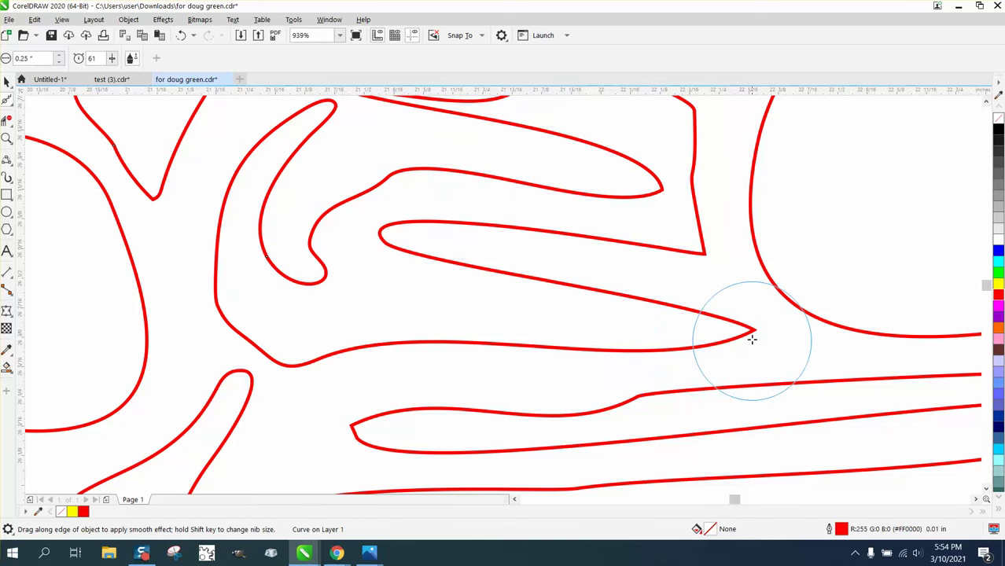
pyautogui.moveTo(752, 339)
pyautogui.mouseDown()
pyautogui.moveTo(757, 331)
pyautogui.moveTo(741, 337)
pyautogui.mouseUp()
# - Delete the reference photo of the sign beside the campfire outline
pyautogui.scroll(-5, 355, 322)
pyautogui.click(6, 82)
pyautogui.click(608, 169)
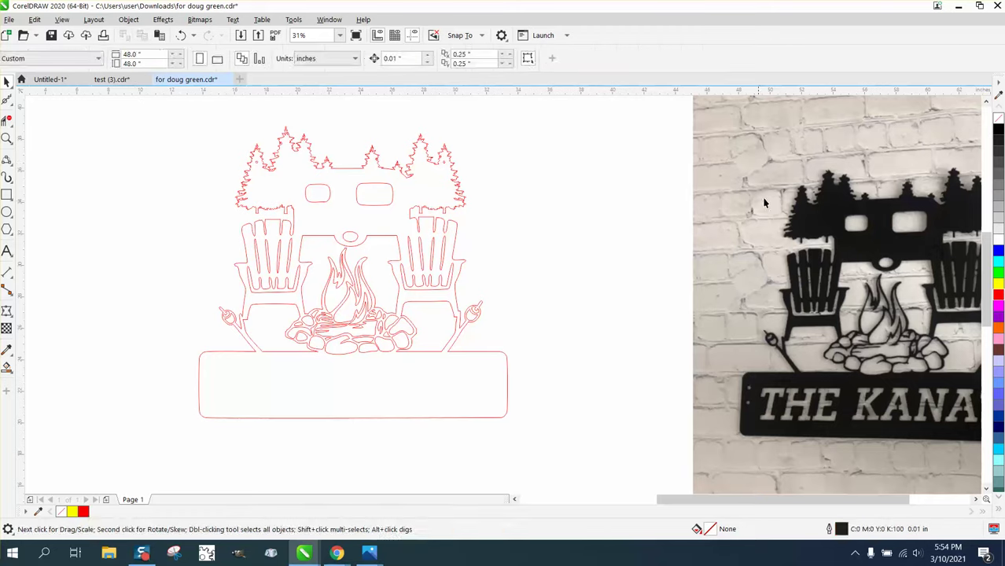
pyautogui.click(769, 203)
pyautogui.press('Delete')
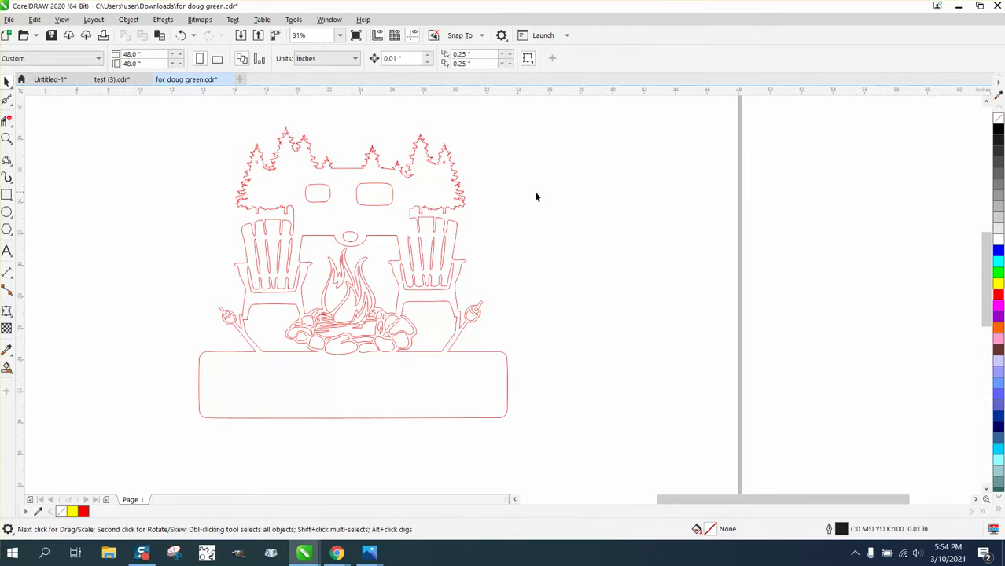
# - Set the document's nudge distance to 22 inches
pyautogui.click(407, 60)
pyautogui.write('22')
pyautogui.press('Return')
# - Break the campfire design's combined curve apart into separate curves and deselect them
pyautogui.click(6, 138)
pyautogui.moveTo(197, 266); pyautogui.dragTo(561, 418)
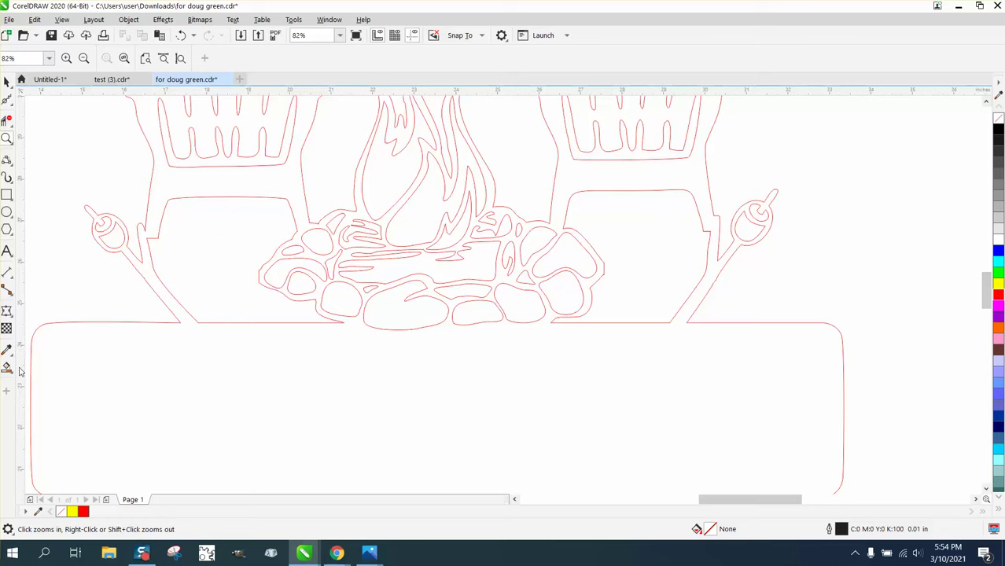
pyautogui.click(7, 82)
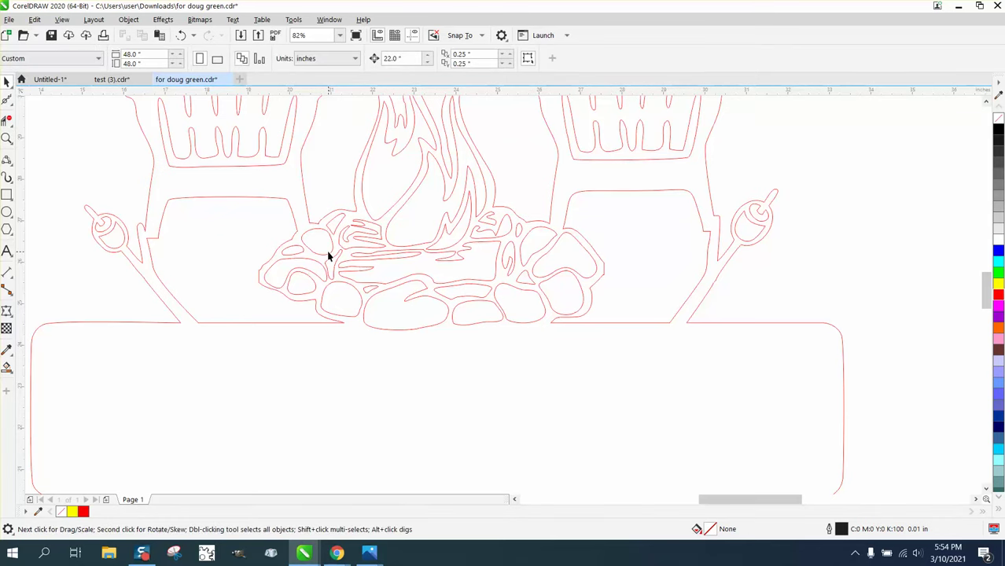
pyautogui.click(330, 255)
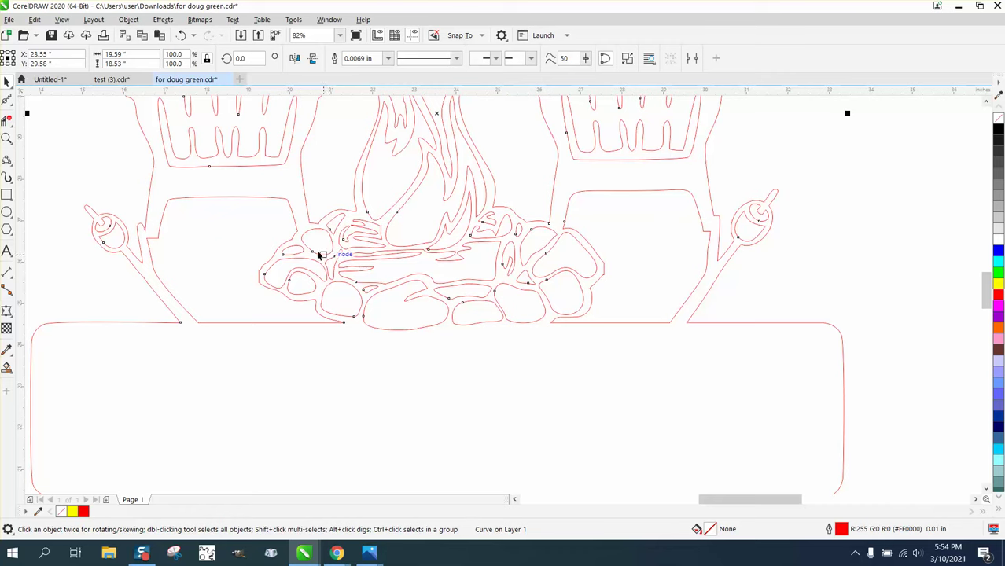
pyautogui.click(129, 20)
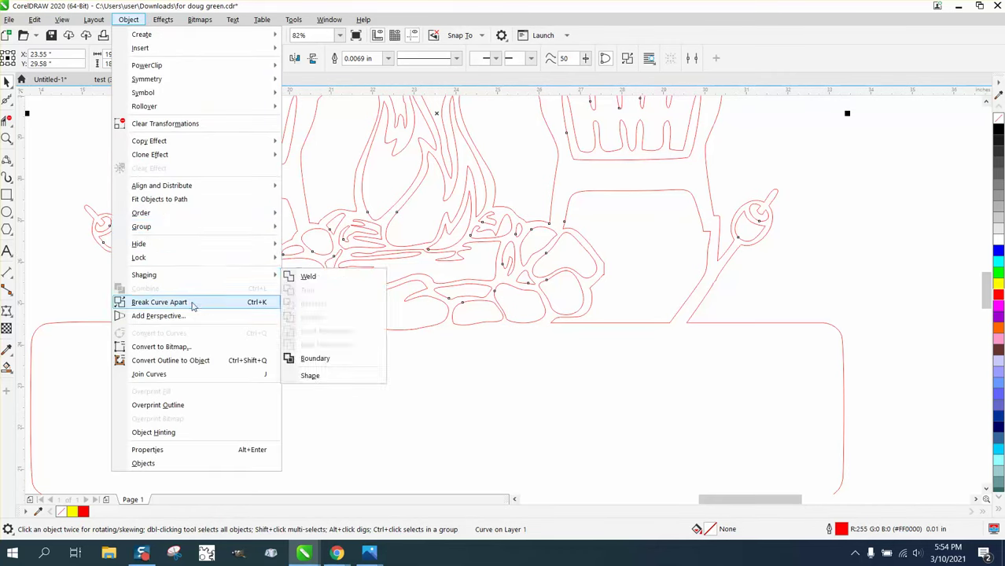
pyautogui.click(191, 303)
pyautogui.click(61, 192)
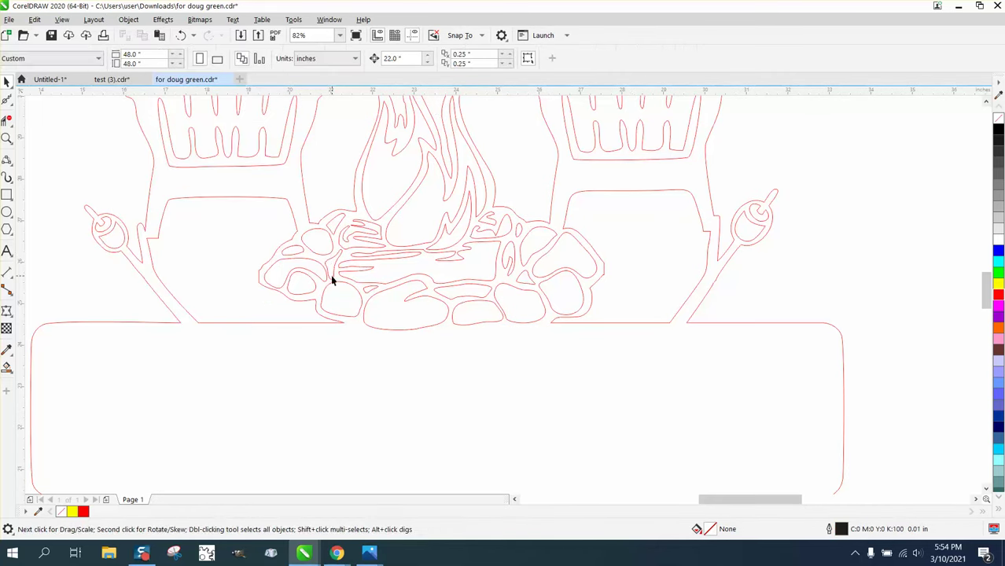
# - Try a one-step inside contour with a 0.1-inch offset on the round rock at the upper left of the fire ring
pyautogui.click(327, 254)
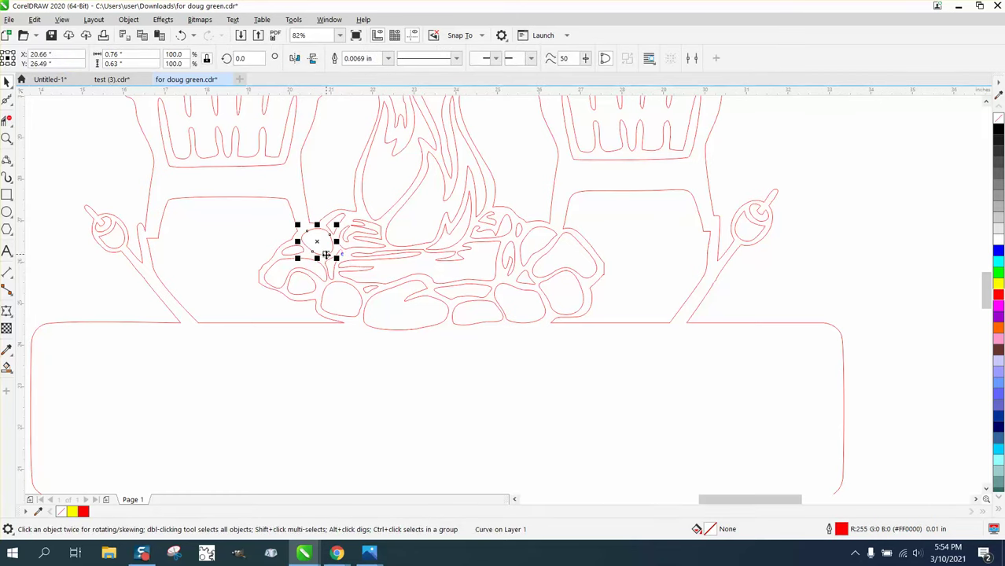
pyautogui.click(172, 22)
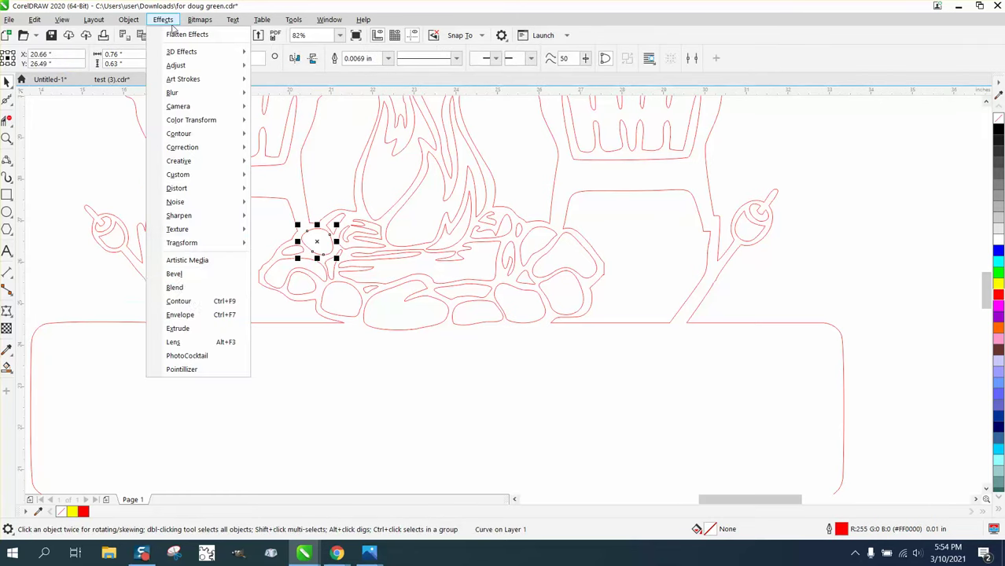
pyautogui.click(188, 300)
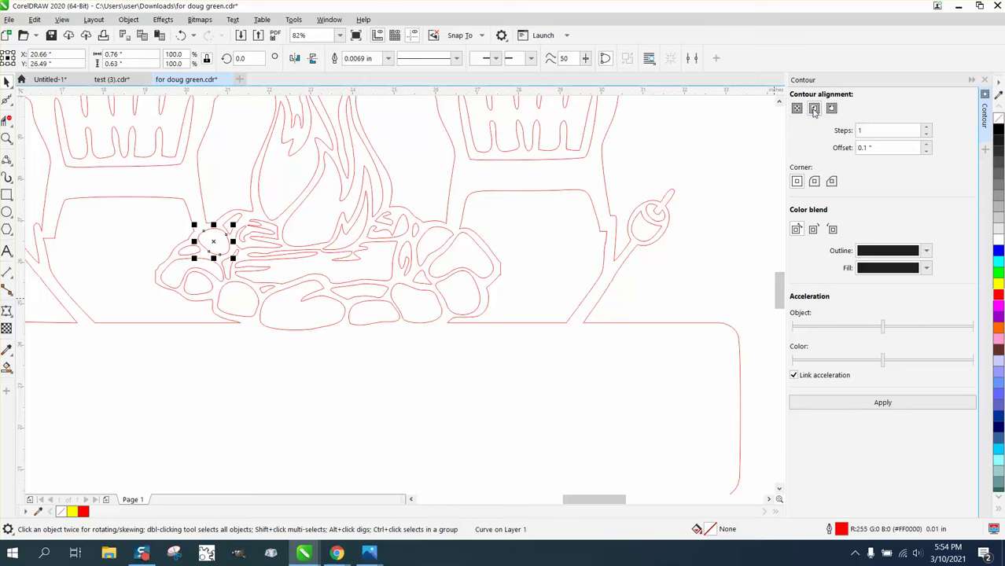
pyautogui.click(886, 406)
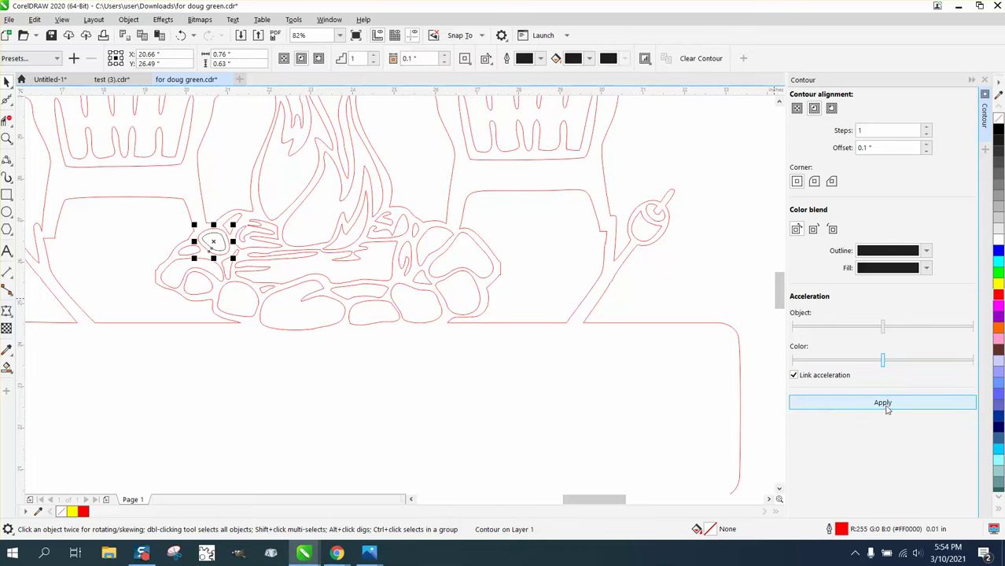
# - Undo the 0.1-inch contour and apply an inside contour with a 0.05-inch offset to the same round rock
pyautogui.click(181, 35)
pyautogui.moveTo(879, 149); pyautogui.dragTo(824, 152)
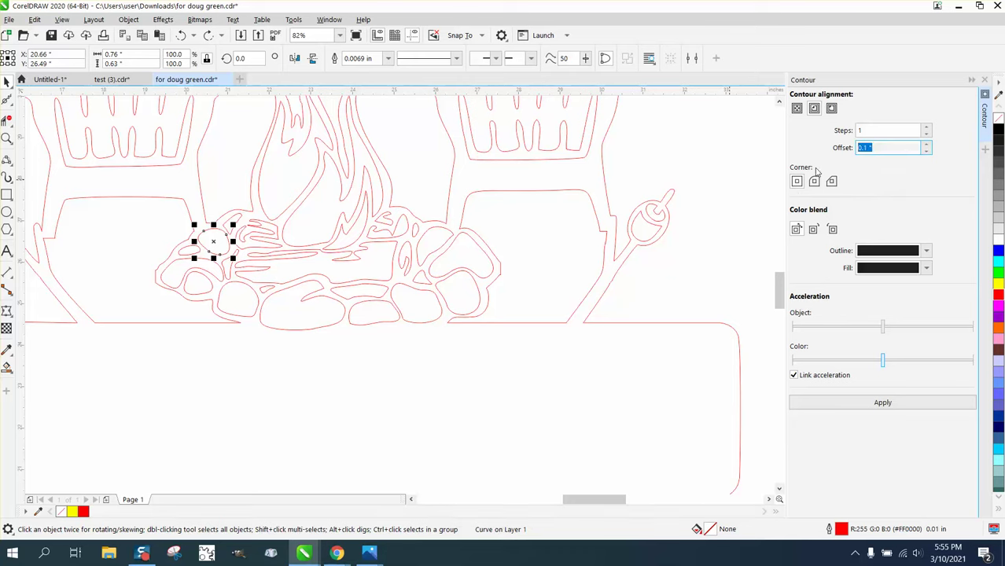
pyautogui.write('.05')
pyautogui.click(889, 406)
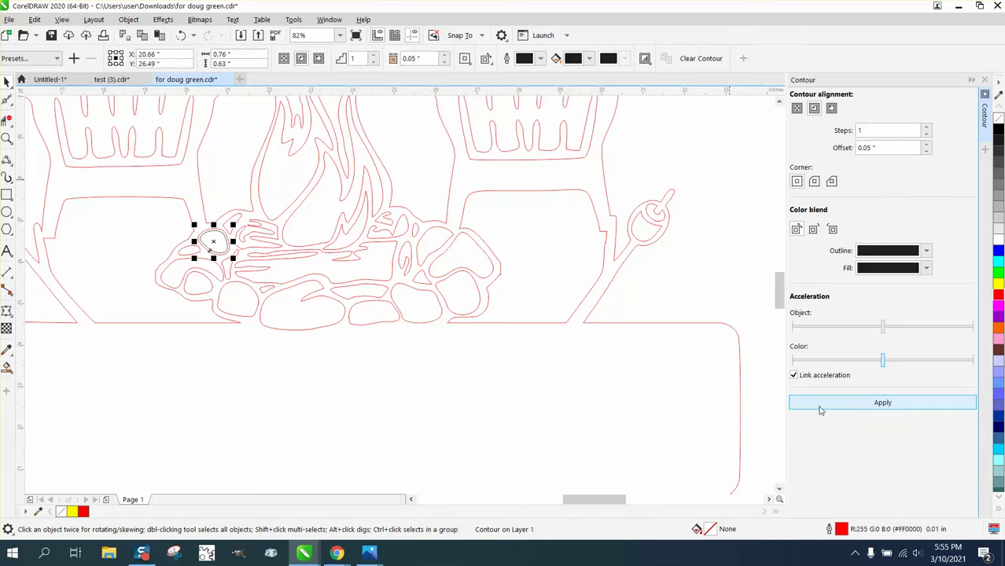
# - Apply the 0.05-inch inside contour to the small flat rock and the arched rock at the far left of the fire ring
pyautogui.scroll(-2, 449, 372)
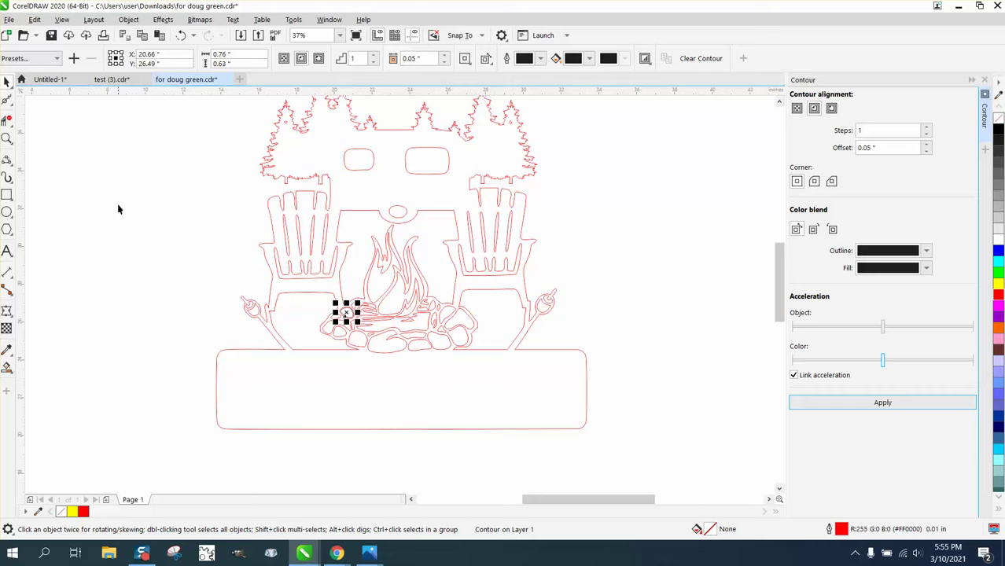
pyautogui.click(6, 137)
pyautogui.moveTo(488, 376); pyautogui.dragTo(293, 311)
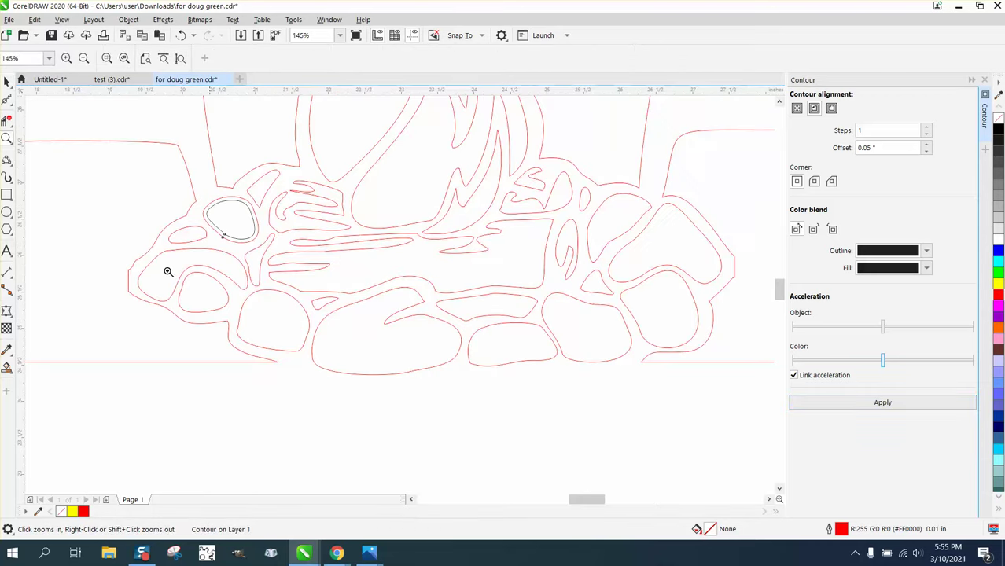
pyautogui.click(7, 81)
pyautogui.click(229, 239)
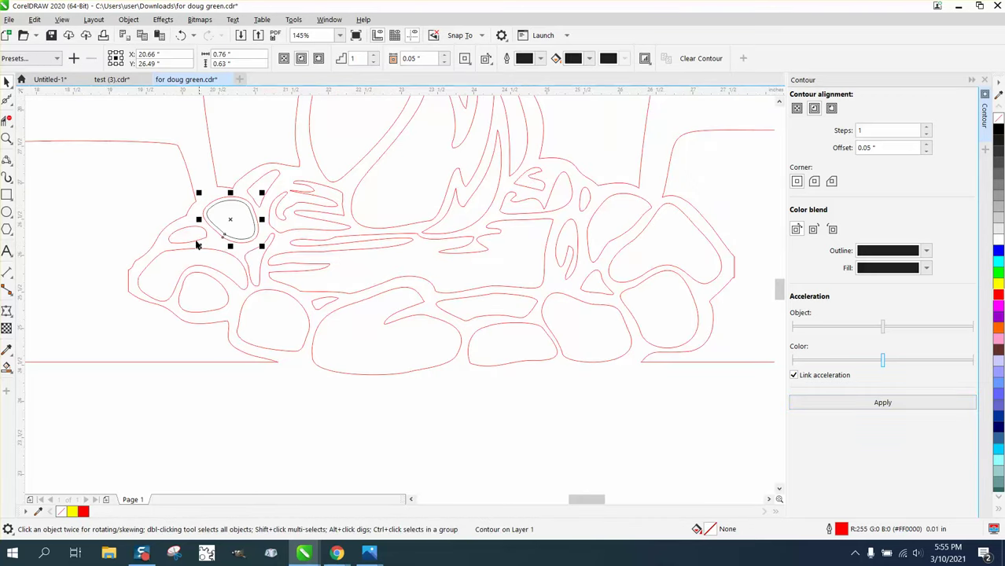
pyautogui.click(196, 240)
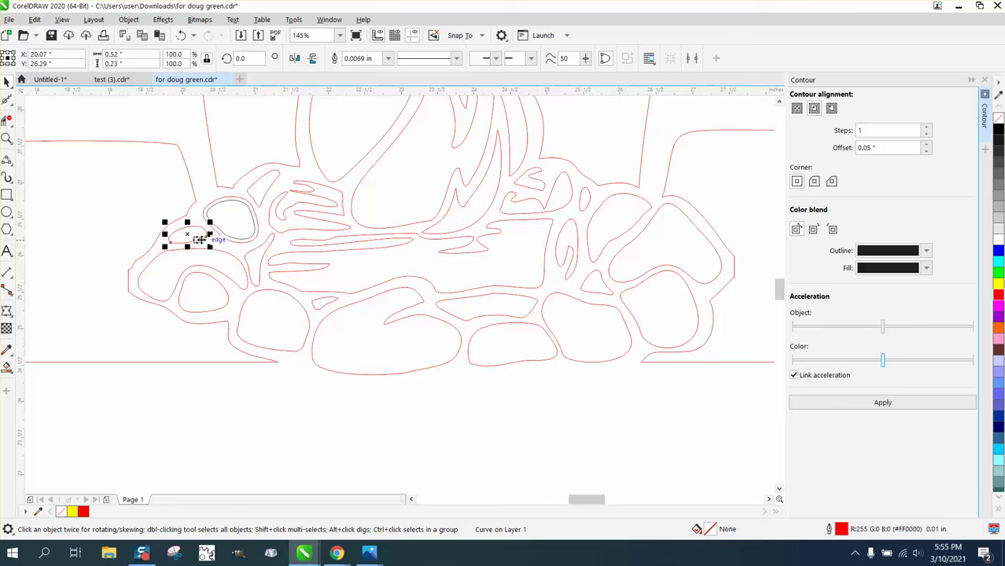
pyautogui.click(890, 403)
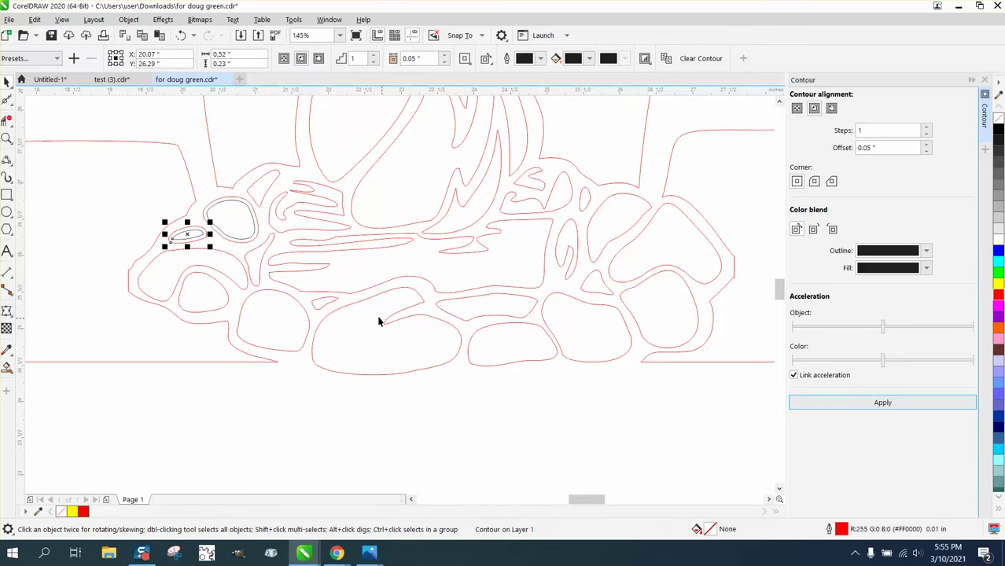
pyautogui.click(236, 280)
pyautogui.click(239, 285)
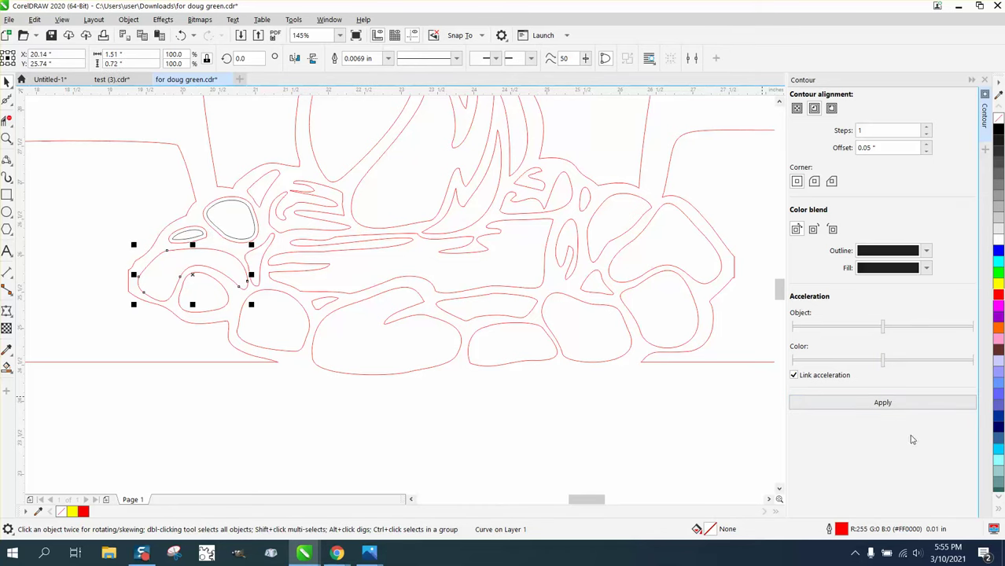
pyautogui.click(895, 404)
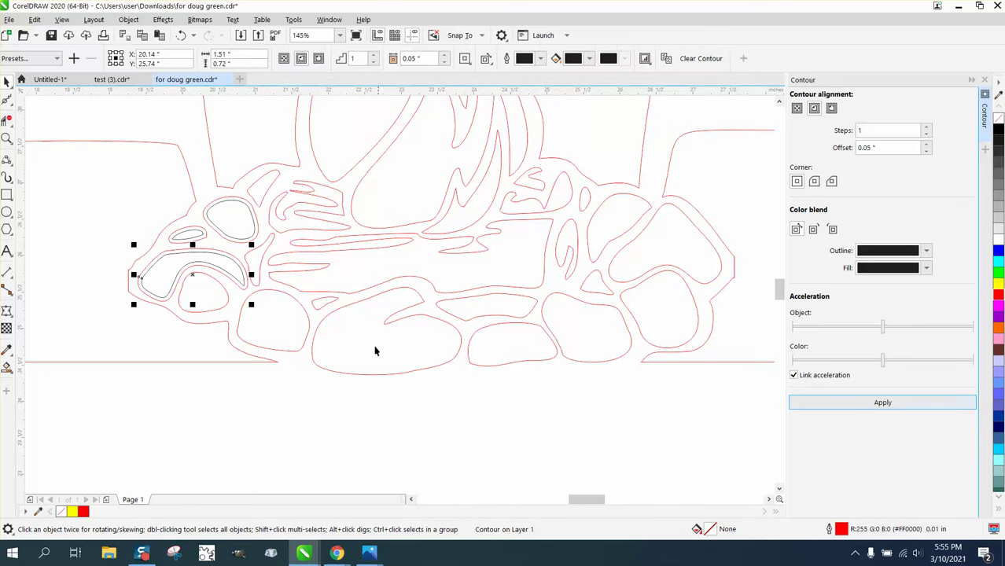
# - Apply the 0.05-inch inside contour to the squarish lower-left rock and the large notched rock beside it
pyautogui.click(264, 295)
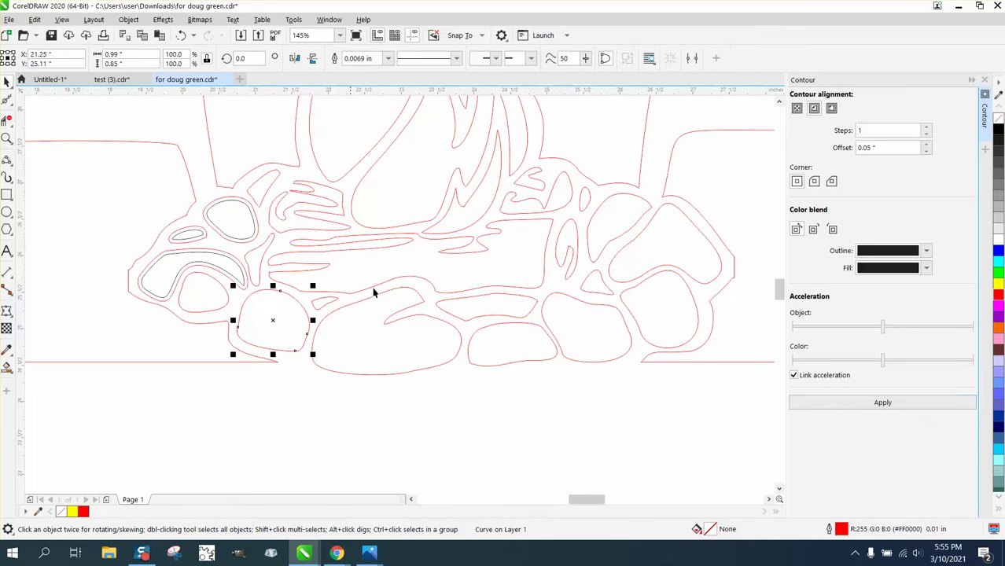
pyautogui.click(882, 403)
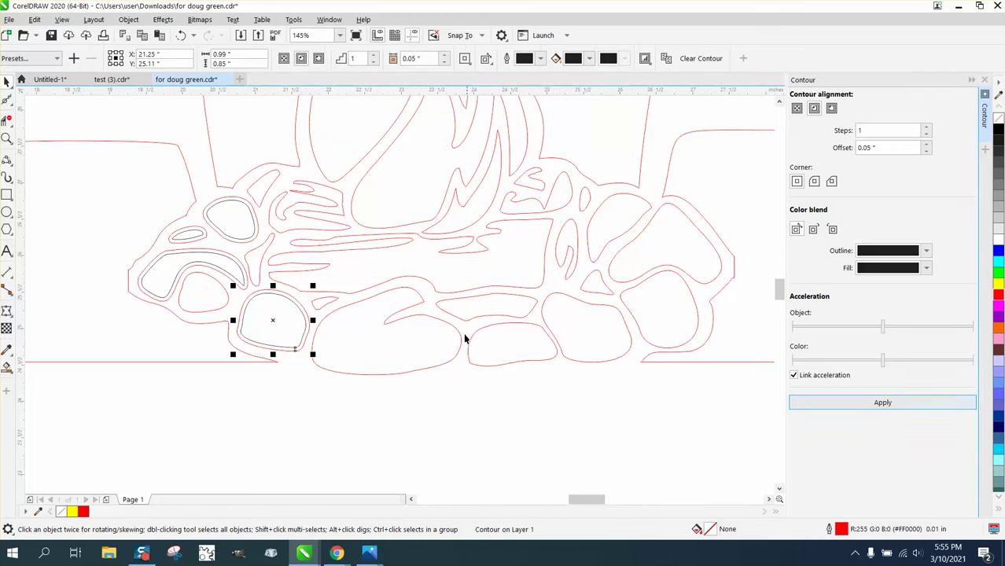
pyautogui.click(421, 299)
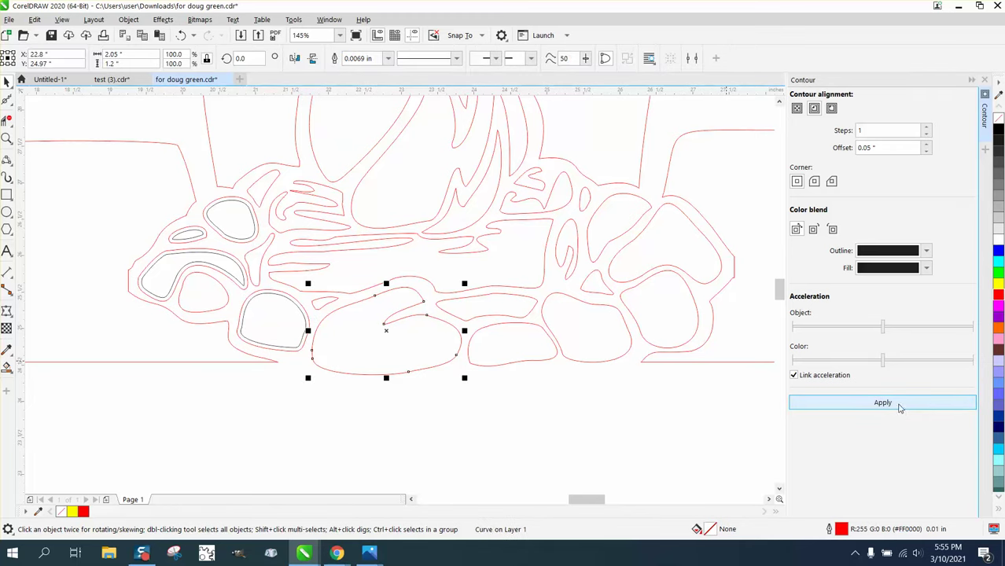
pyautogui.click(900, 405)
# - Switch the contour to rounded corners and apply it inside the two bottom rocks right of the large notched rock
pyautogui.click(537, 329)
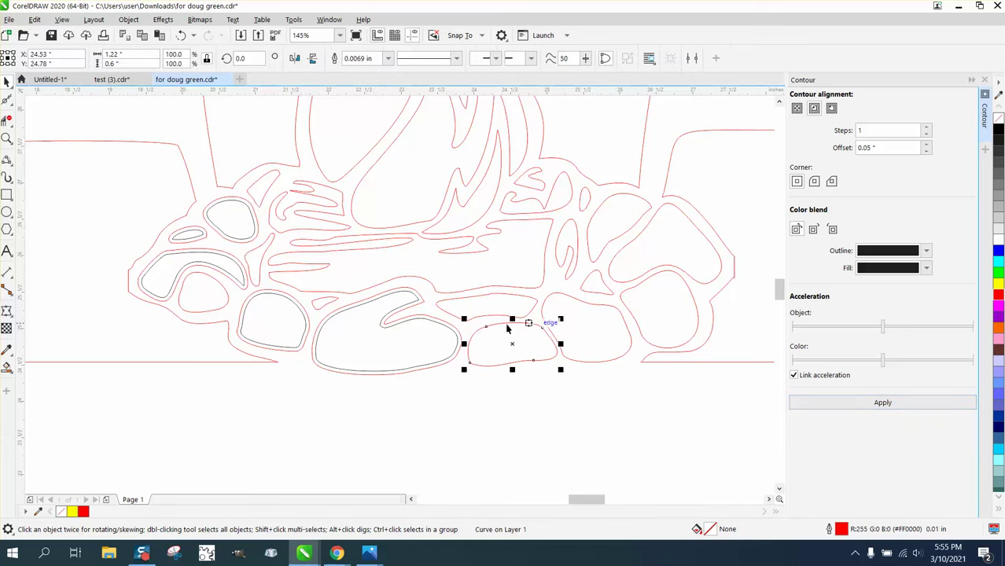
pyautogui.click(814, 181)
pyautogui.click(908, 408)
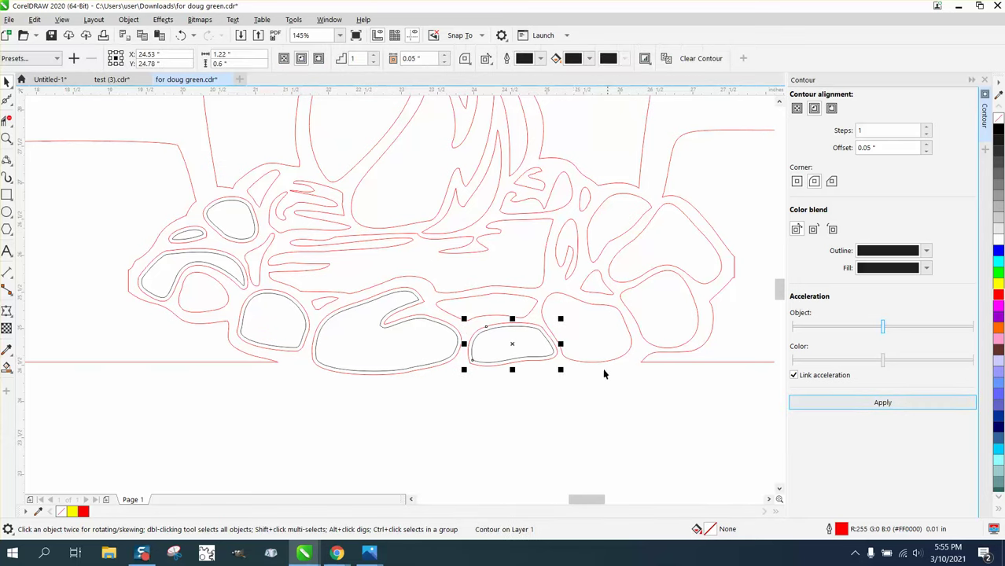
pyautogui.click(595, 305)
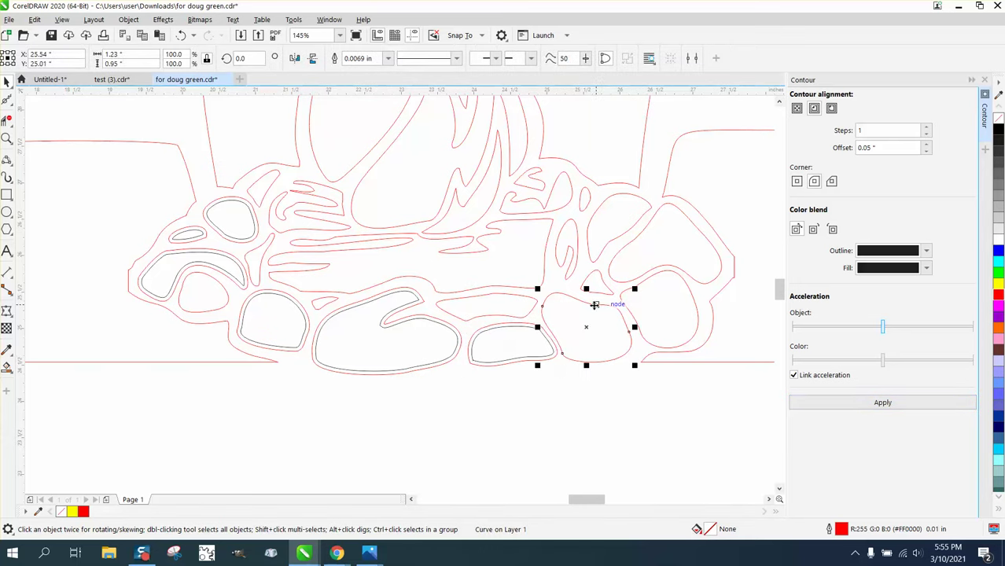
pyautogui.click(876, 407)
# - Apply the rounded 0.05-inch inside contour to the three large rocks on the right side of the fire ring
pyautogui.click(689, 292)
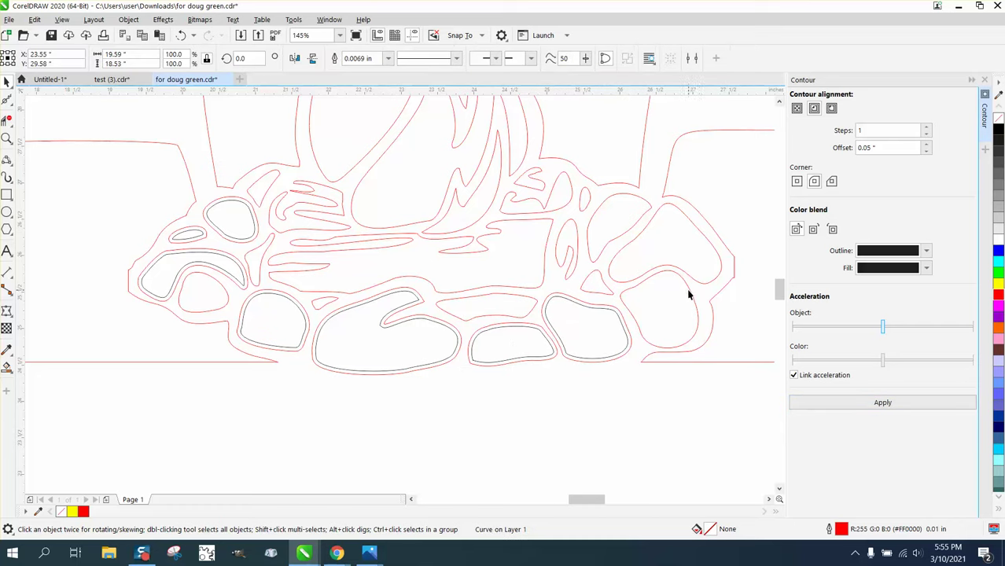
pyautogui.click(693, 305)
pyautogui.click(879, 402)
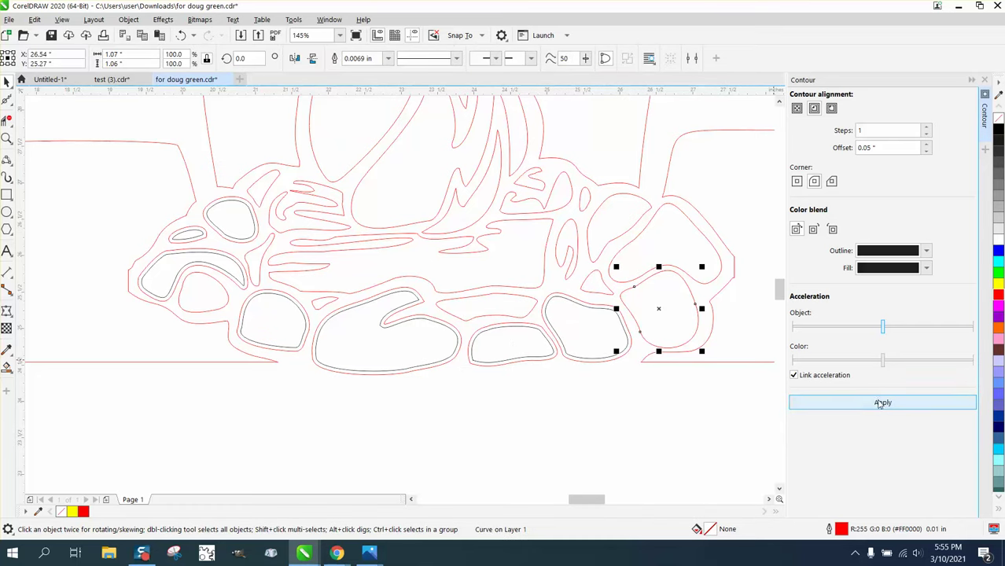
pyautogui.click(614, 245)
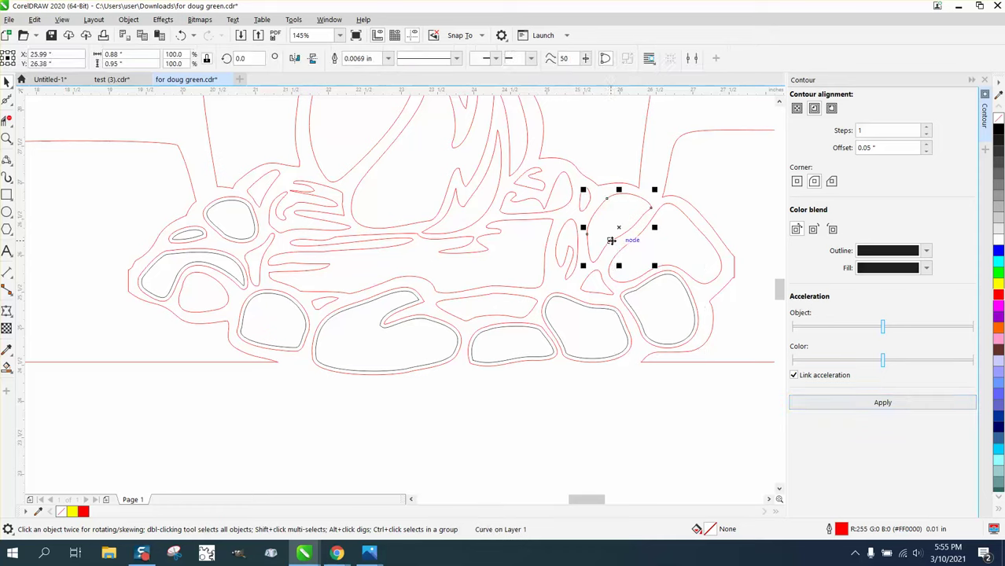
pyautogui.click(880, 402)
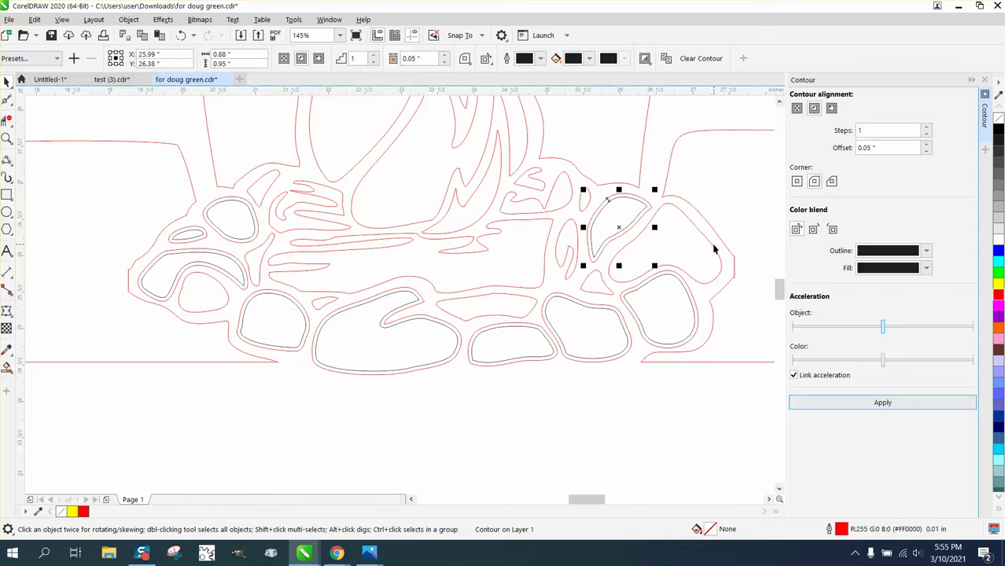
pyautogui.click(713, 250)
pyautogui.click(882, 402)
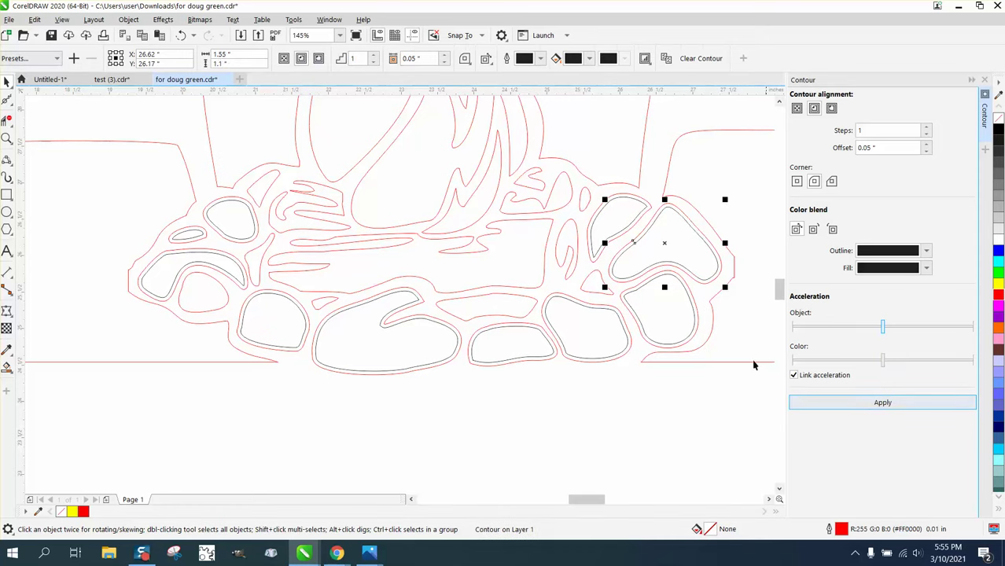
# - Apply the rounded 0.05-inch inside contour to the large log, the log cutout at its upper left, and the small shape beside that cutout
pyautogui.click(486, 251)
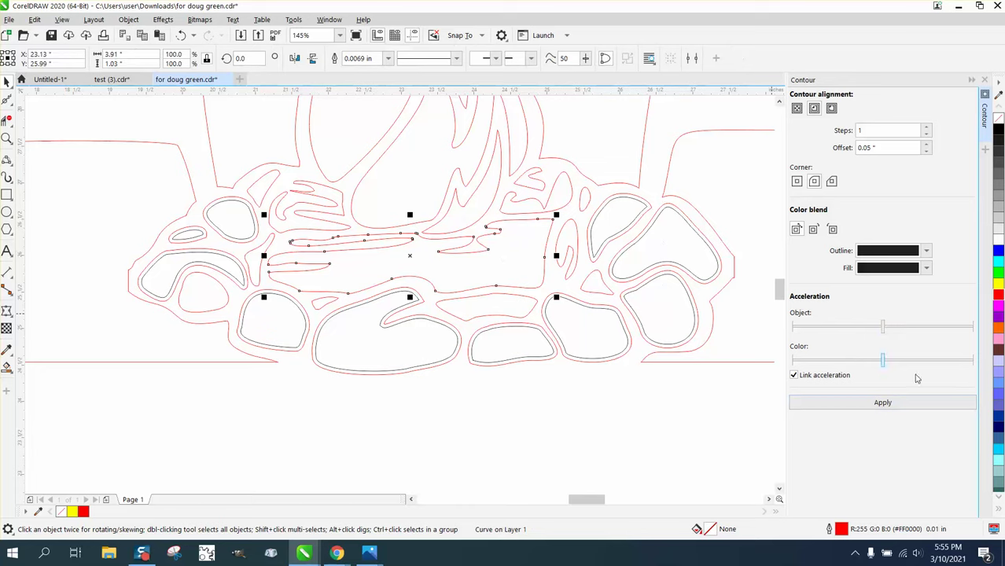
pyautogui.click(884, 401)
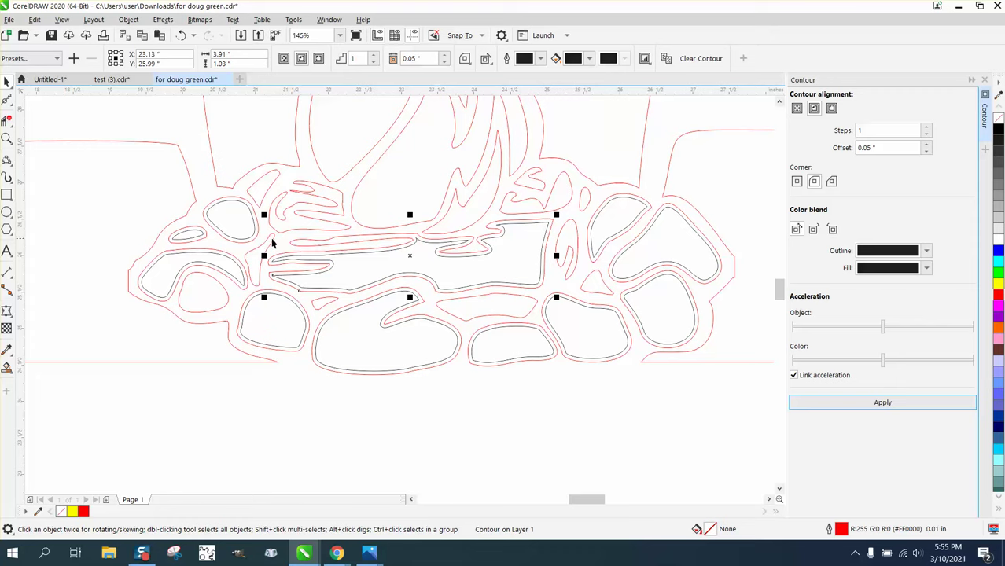
pyautogui.click(302, 207)
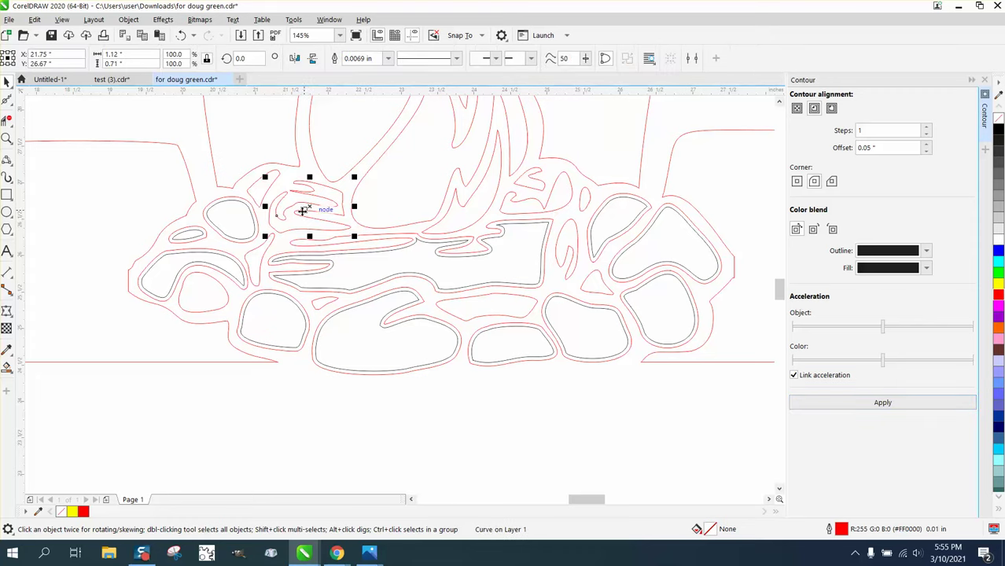
pyautogui.click(884, 403)
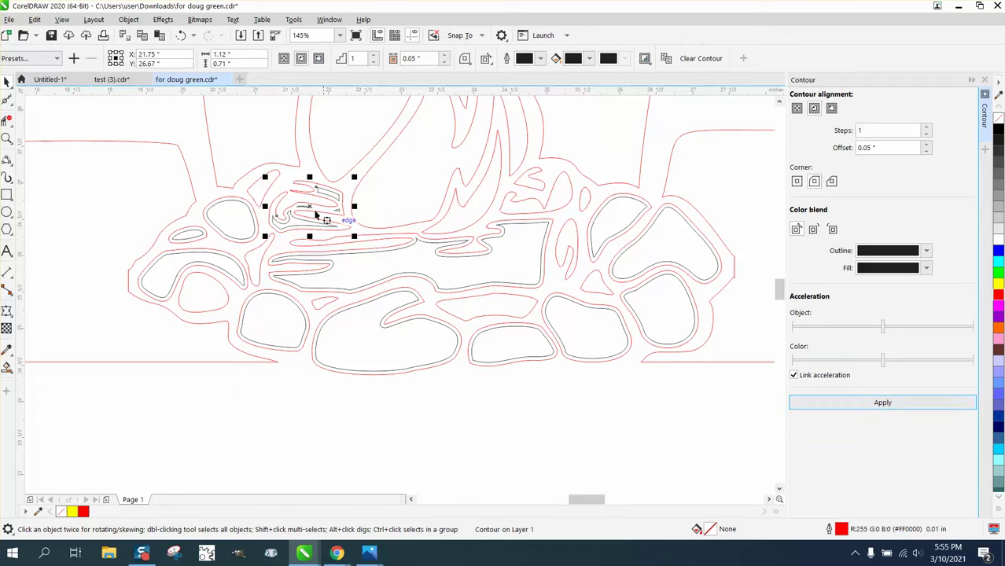
pyautogui.click(270, 186)
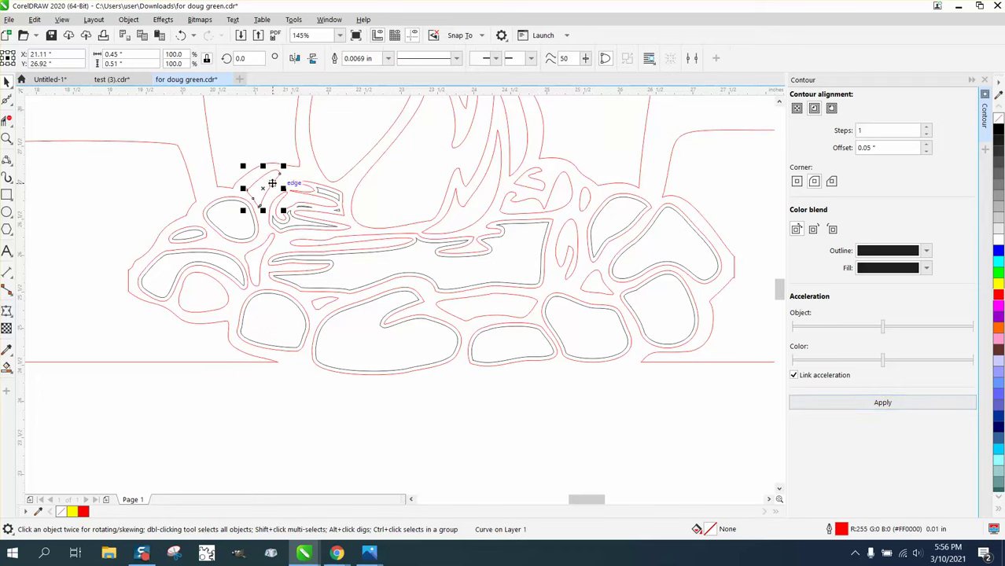
pyautogui.click(891, 402)
# - Apply the rounded 0.05-inch inside contour to the flat shape below the log, the narrow log end at its right, and the small triangular rock
pyautogui.click(535, 303)
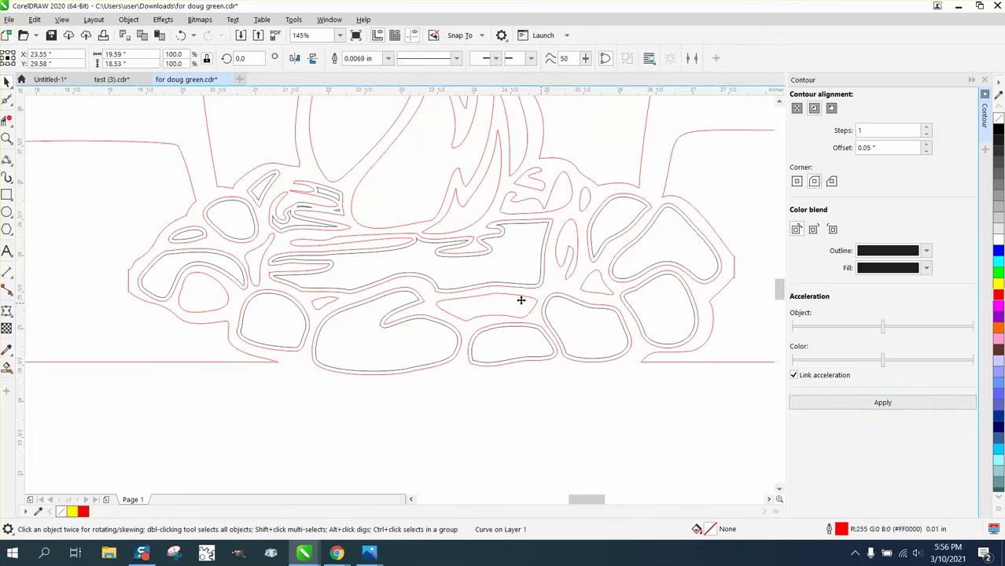
pyautogui.click(519, 300)
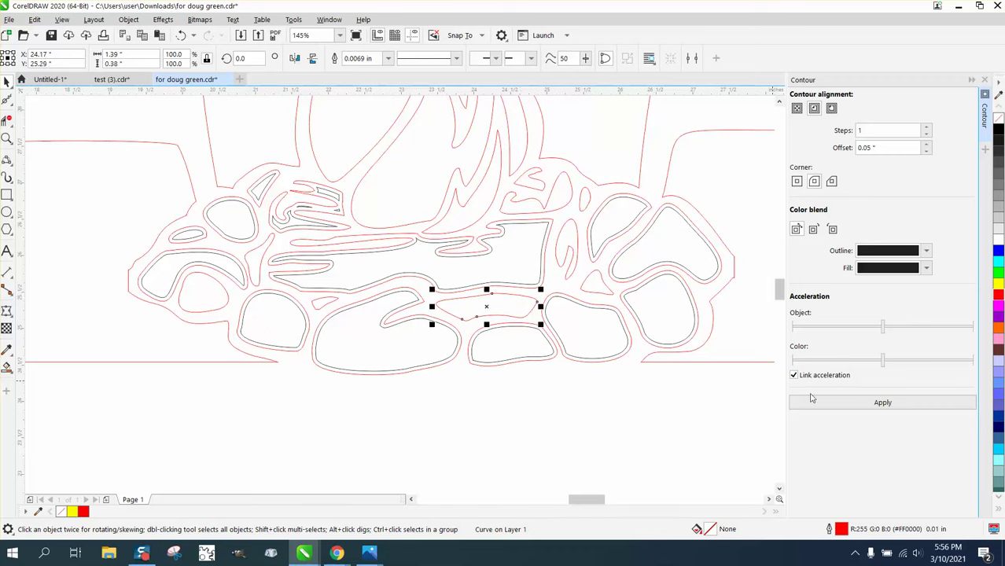
pyautogui.click(882, 402)
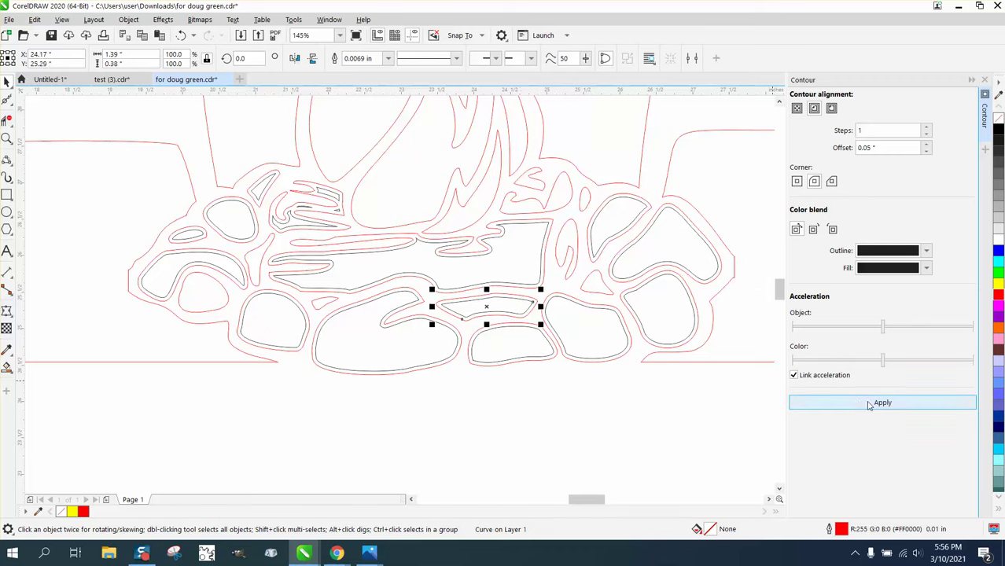
pyautogui.click(574, 242)
pyautogui.click(884, 402)
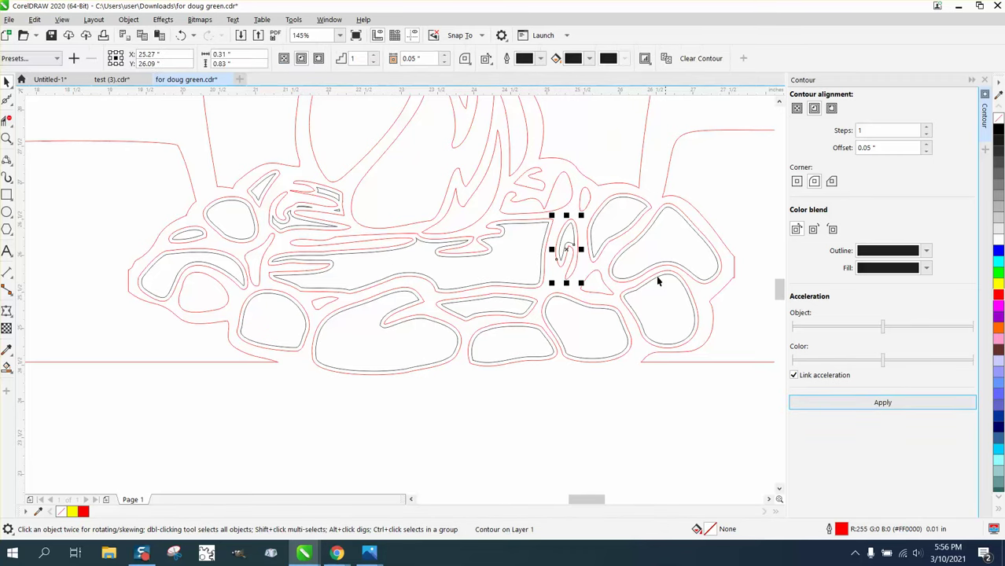
pyautogui.click(601, 283)
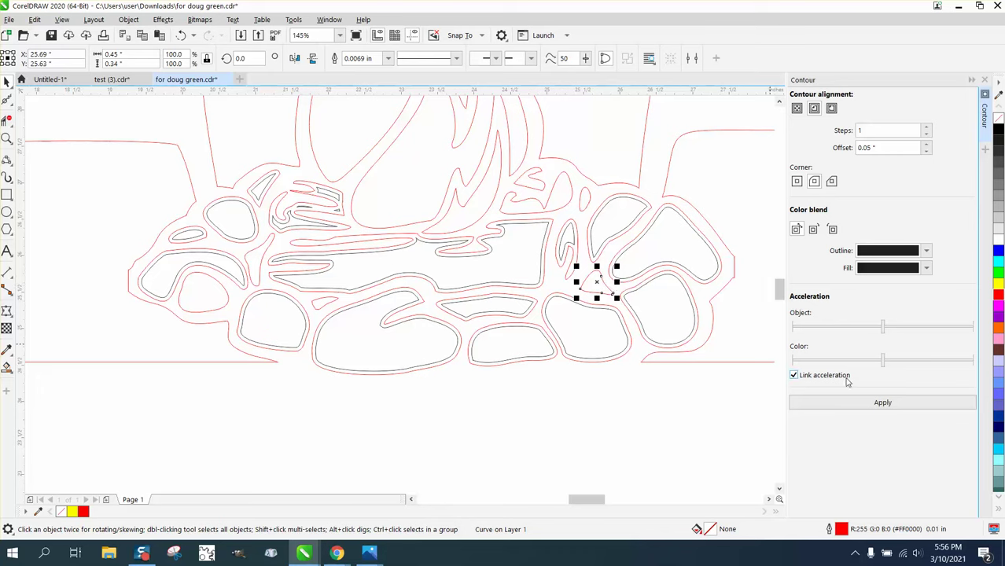
pyautogui.click(882, 402)
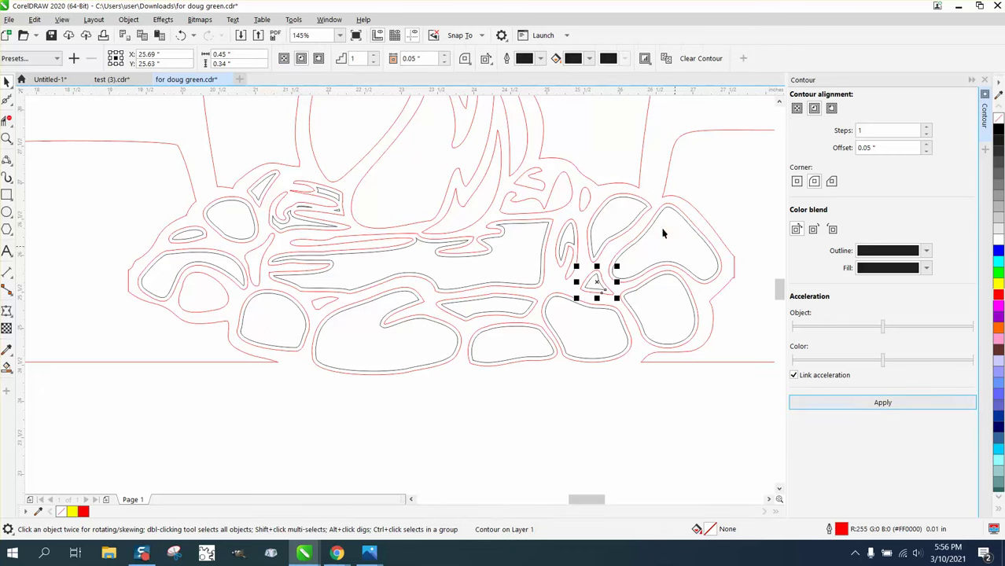
# - Apply the rounded 0.05-inch inside contour to the shapes above the log's right end, the small cutout among them, and the tiny oval beside them
pyautogui.click(574, 195)
pyautogui.click(891, 407)
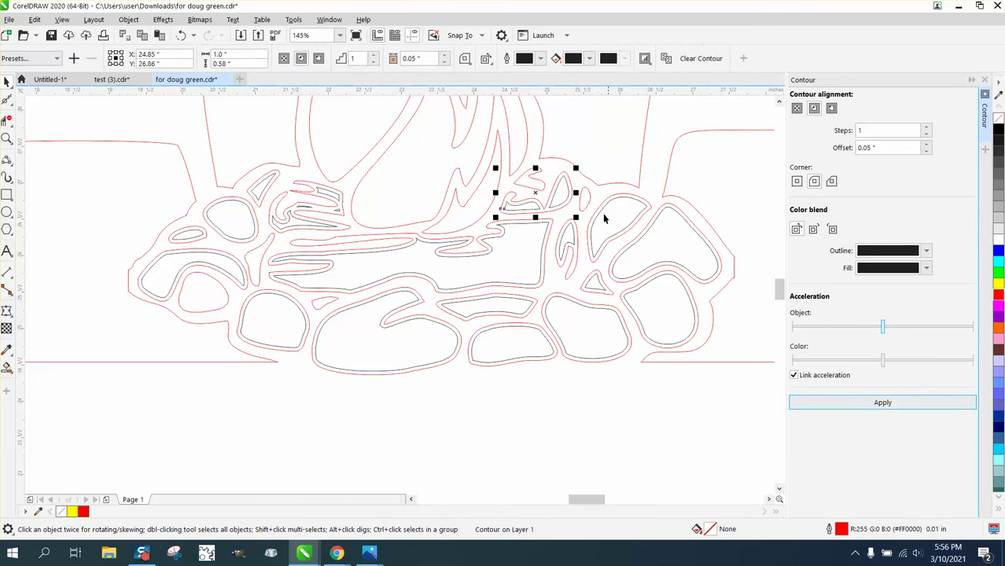
pyautogui.click(531, 189)
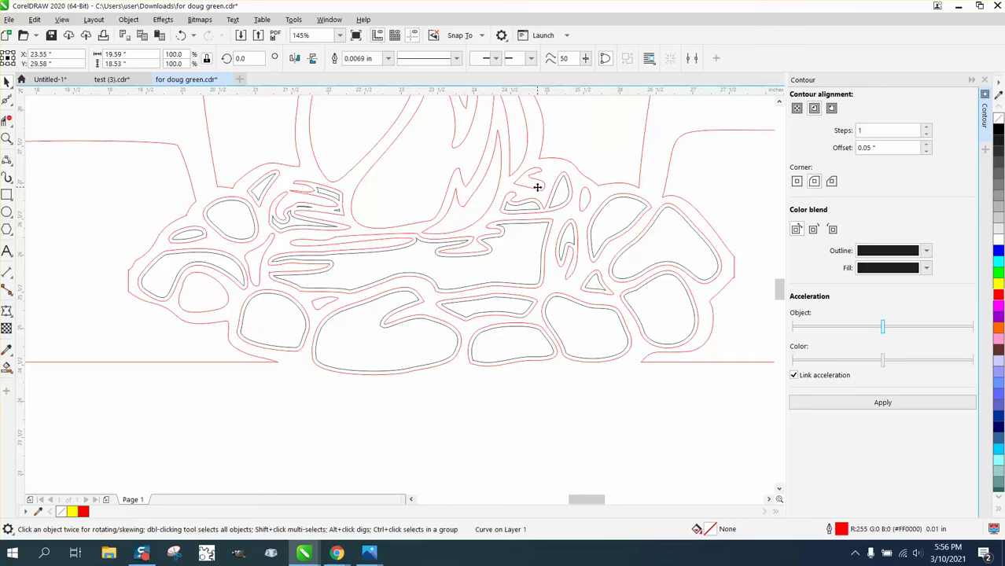
pyautogui.click(538, 191)
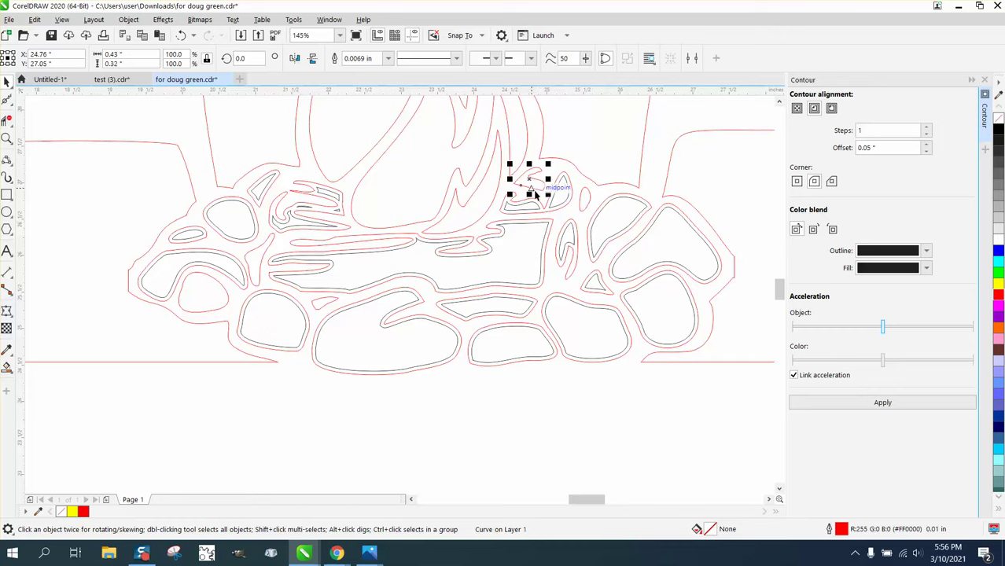
pyautogui.click(882, 404)
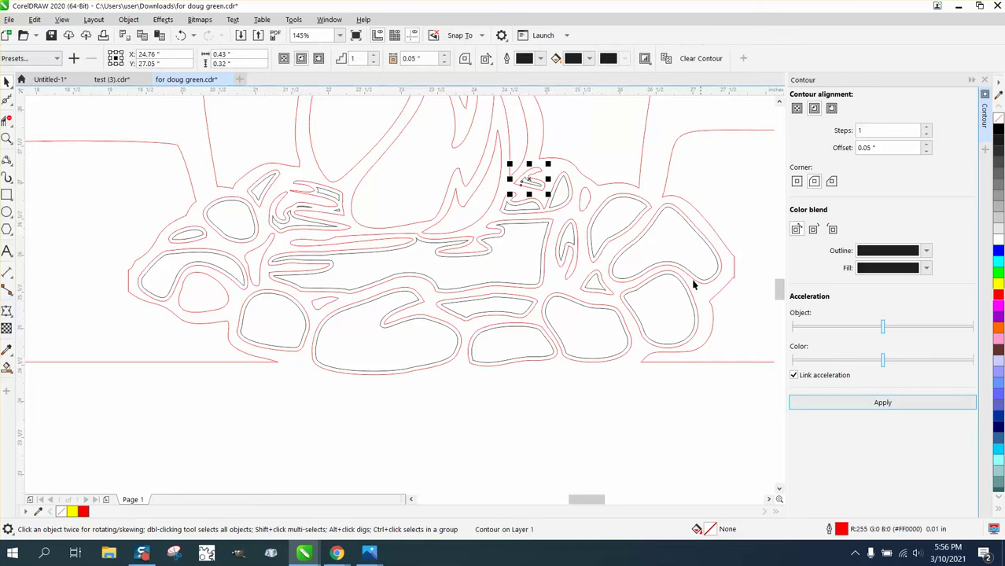
pyautogui.click(588, 203)
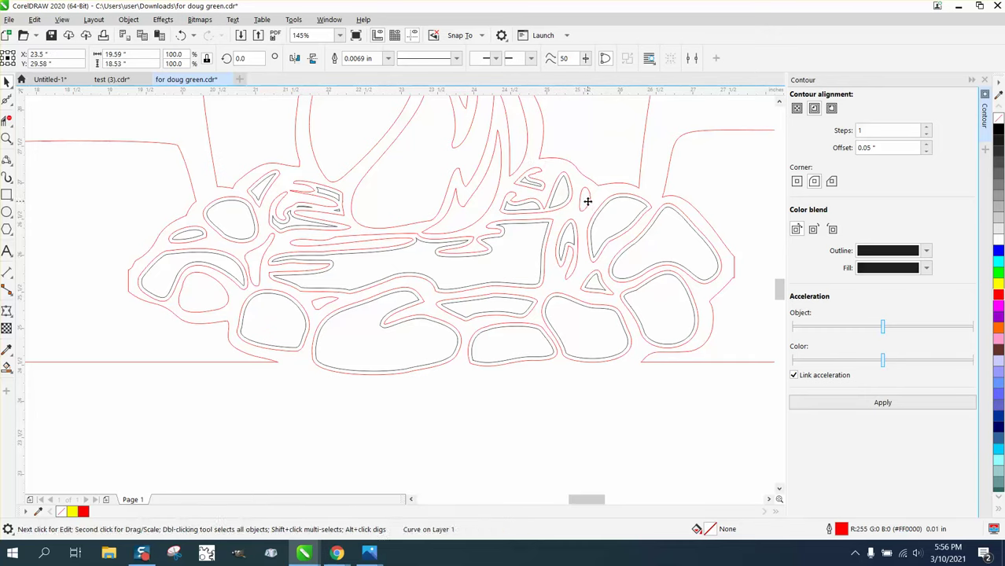
pyautogui.click(588, 202)
pyautogui.click(882, 403)
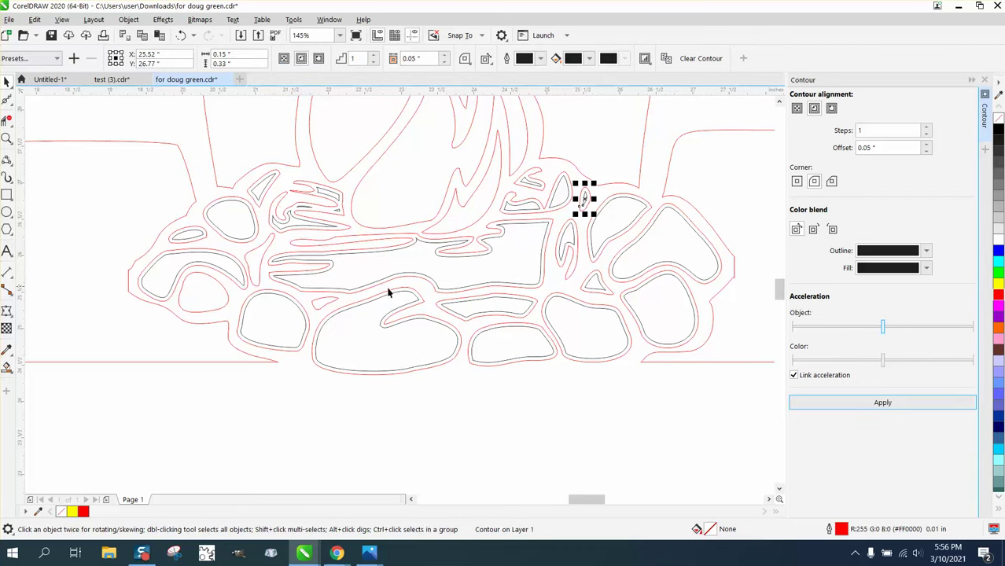
# - Apply the rounded 0.05-inch inside contour to the narrow shape at the log's left end and the small triangular shape below that end
pyautogui.click(259, 266)
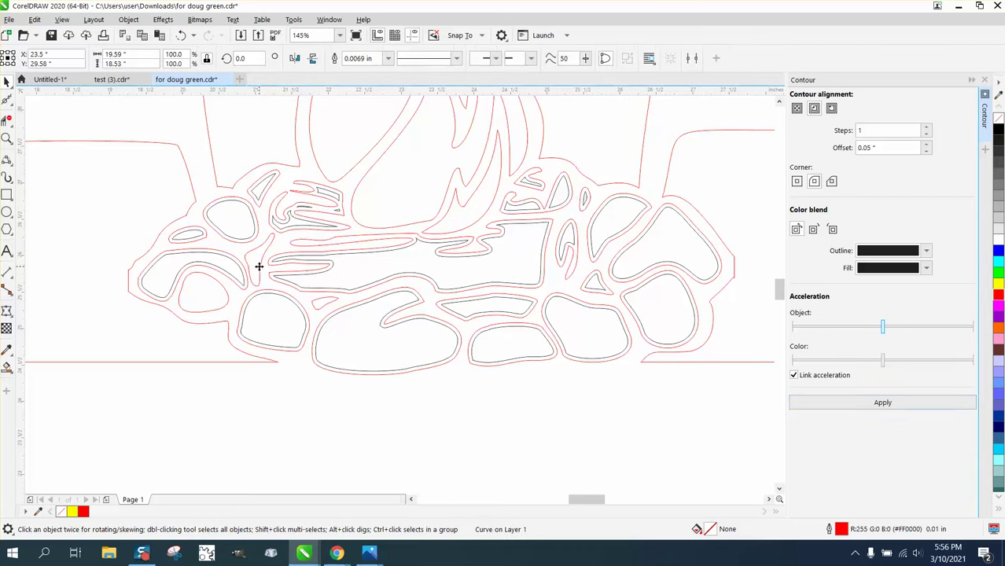
pyautogui.click(260, 269)
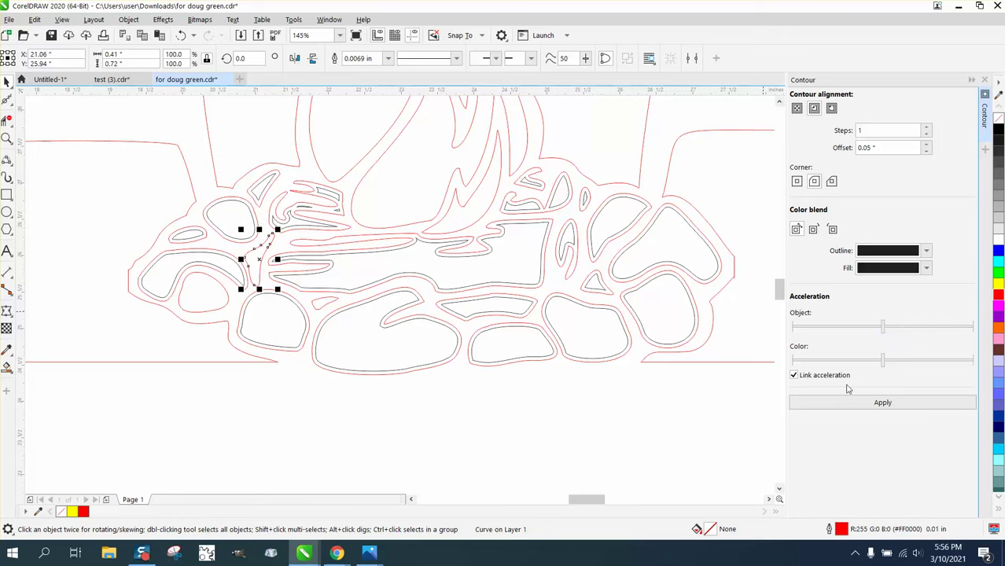
pyautogui.click(879, 403)
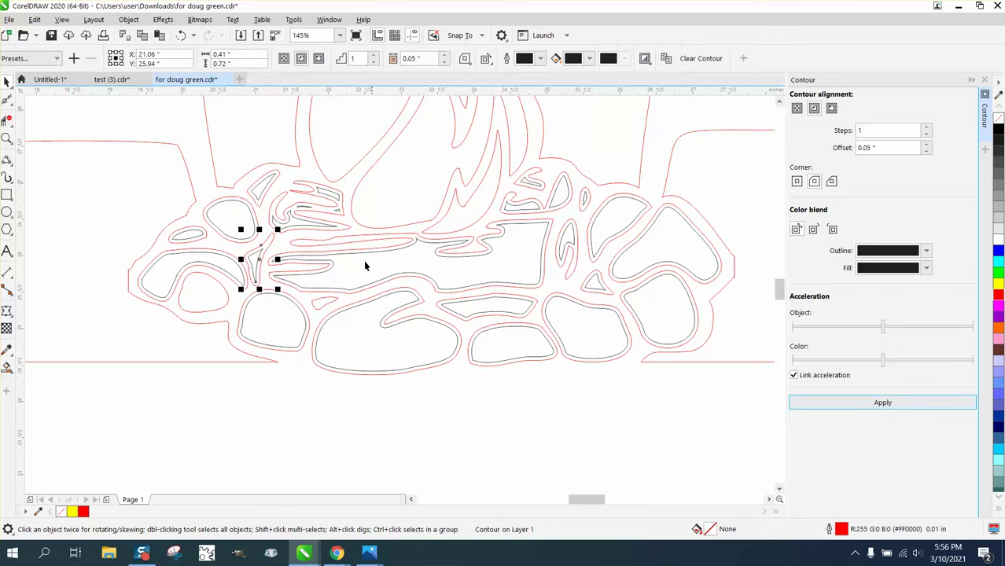
pyautogui.click(325, 307)
pyautogui.click(882, 403)
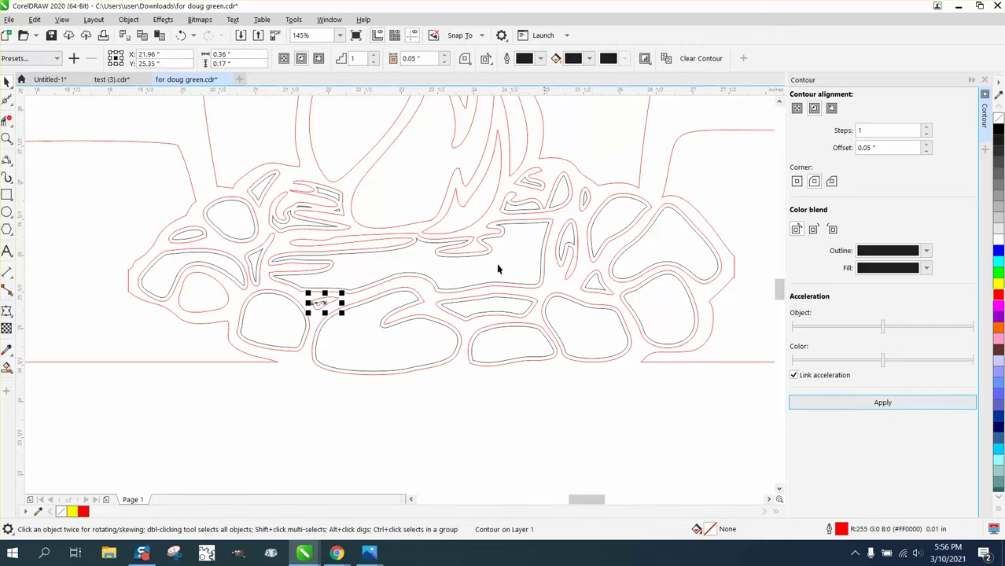
# - Move the sign's large outer outline 22 inches left, away from the fire ring
pyautogui.scroll(-2, 385, 206)
pyautogui.scroll(-1, 684, 248)
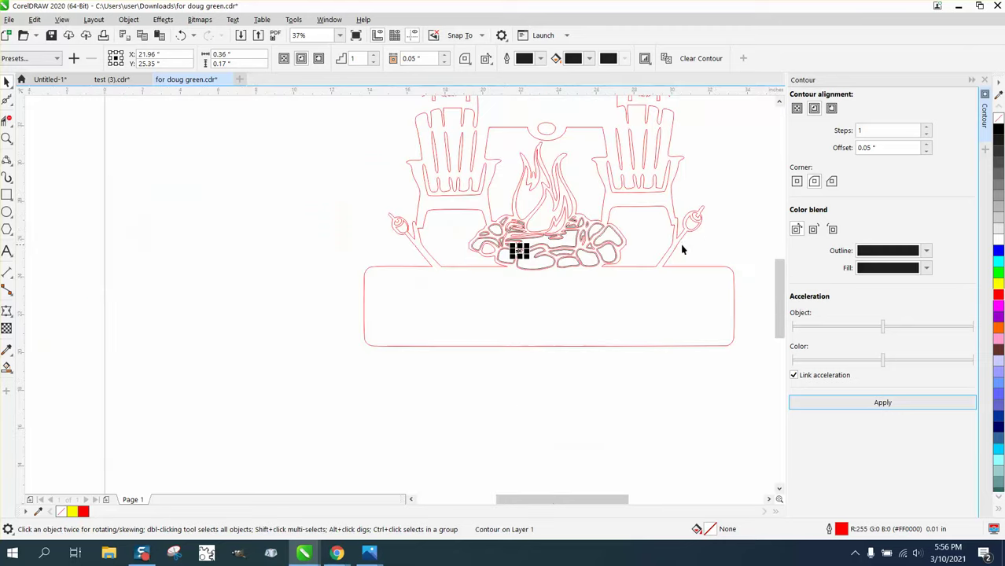
pyautogui.click(702, 203)
pyautogui.click(672, 197)
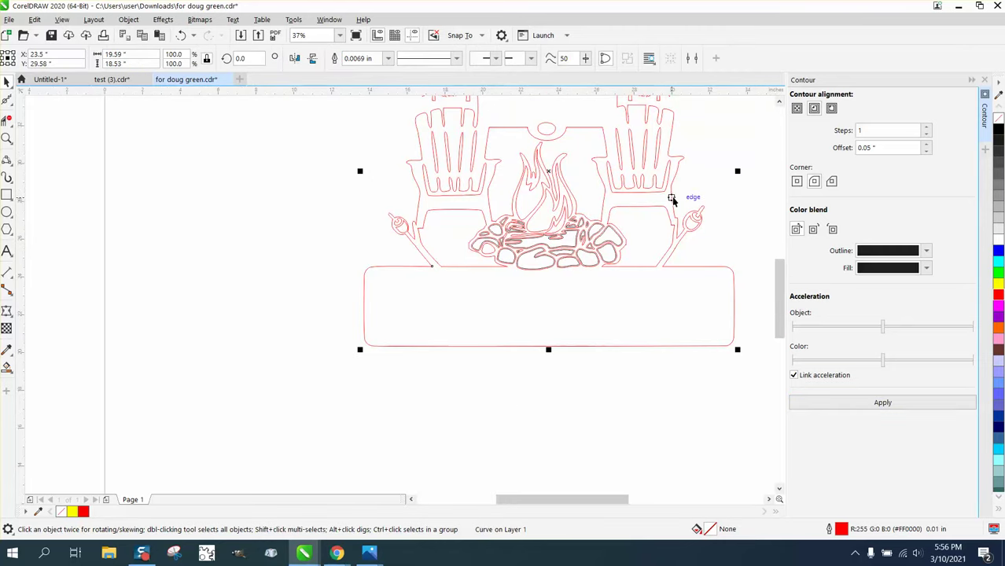
pyautogui.hotkey('shift', 'Left')
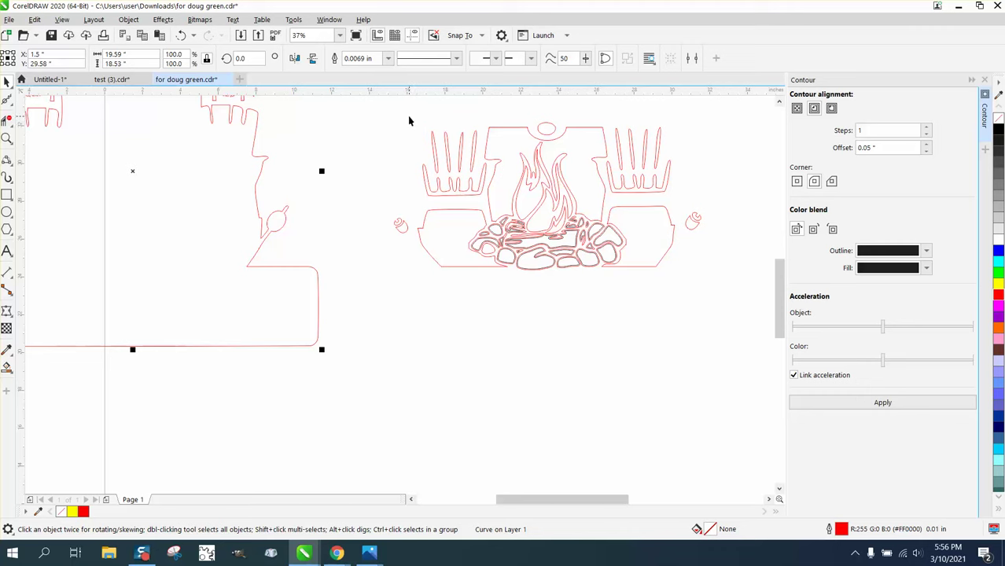
# - Move both marshmallow pieces and the two openings beside the fire ring 22 inches down, off the page
pyautogui.moveTo(370, 176); pyautogui.dragTo(646, 236)
pyautogui.moveTo(712, 221); pyautogui.dragTo(681, 246)
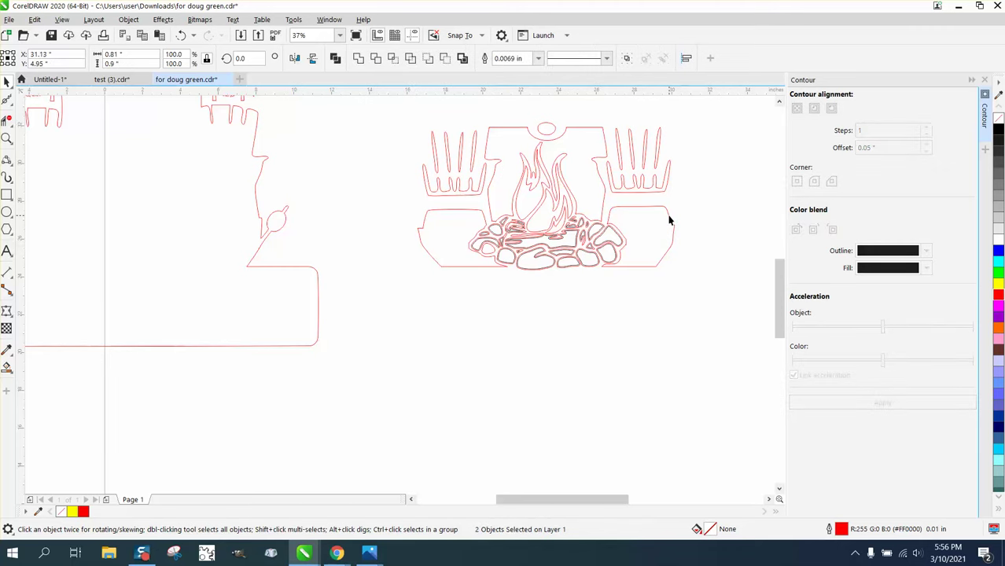
pyautogui.click(669, 221)
pyautogui.press('Delete')
pyautogui.click(473, 211)
pyautogui.press('Delete')
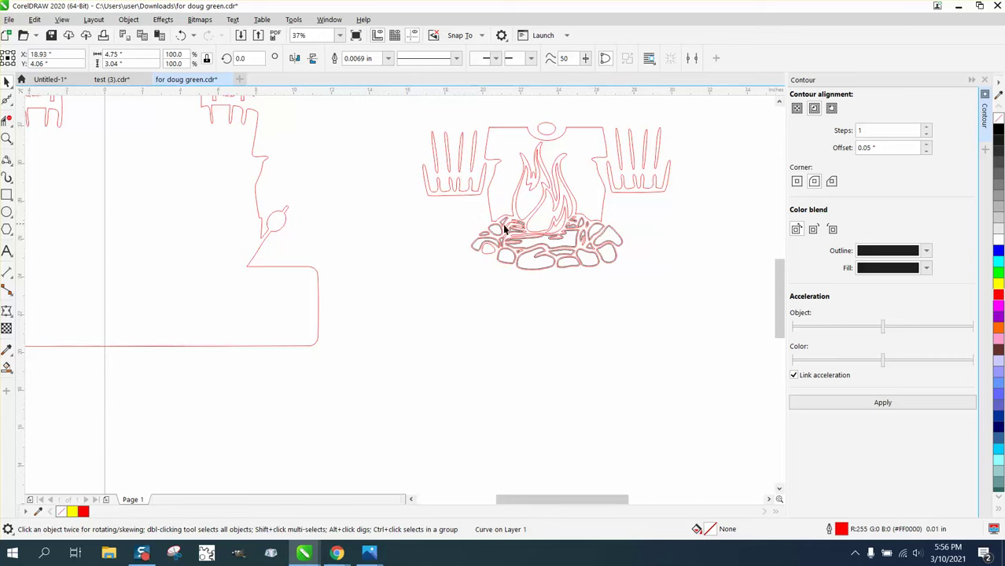
# - Move the six marshmallow and side-opening pieces below the page 22 inches up and 22 inches left, into the relocated outline
pyautogui.scroll(-2, 582, 331)
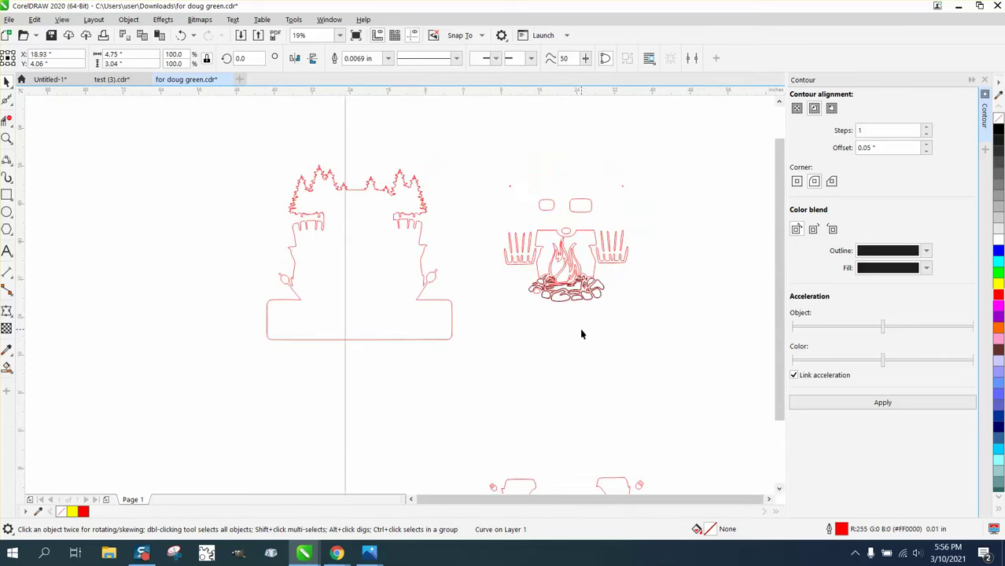
pyautogui.scroll(-2, 581, 332)
pyautogui.moveTo(505, 385); pyautogui.dragTo(653, 449)
pyautogui.press('Up')
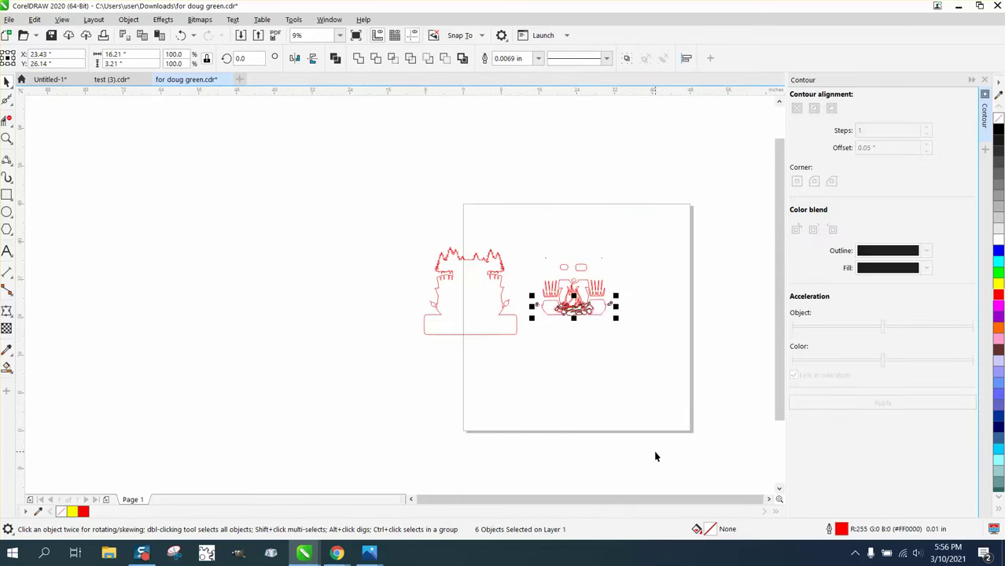
pyautogui.press('Left')
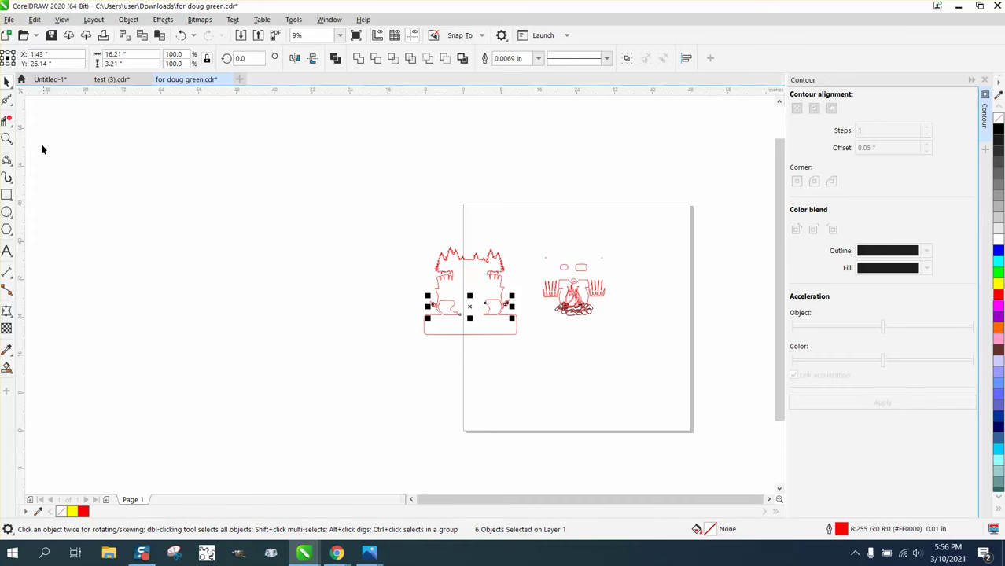
# - Move the two rounded rectangles, the small ellipse, and the large opening around the fire 22 inches left
pyautogui.click(6, 138)
pyautogui.moveTo(538, 247); pyautogui.dragTo(682, 355)
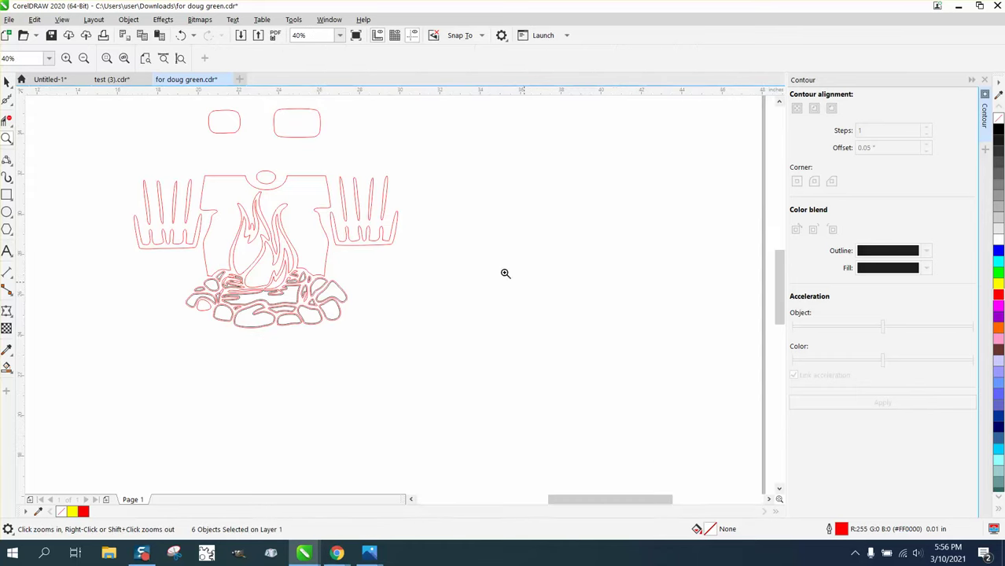
pyautogui.click(7, 81)
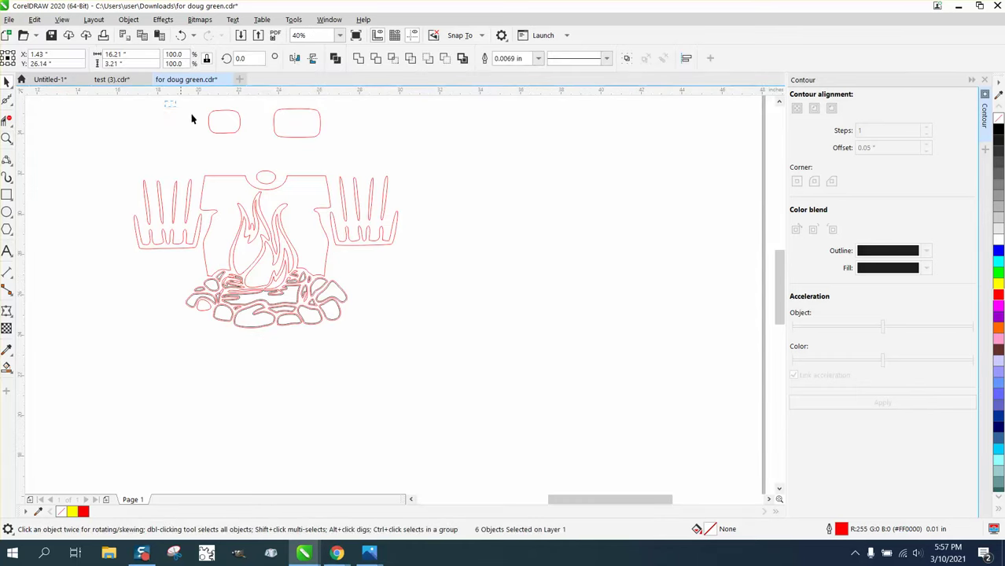
pyautogui.moveTo(373, 173); pyautogui.dragTo(372, 172)
pyautogui.press('Delete')
pyautogui.click(271, 175)
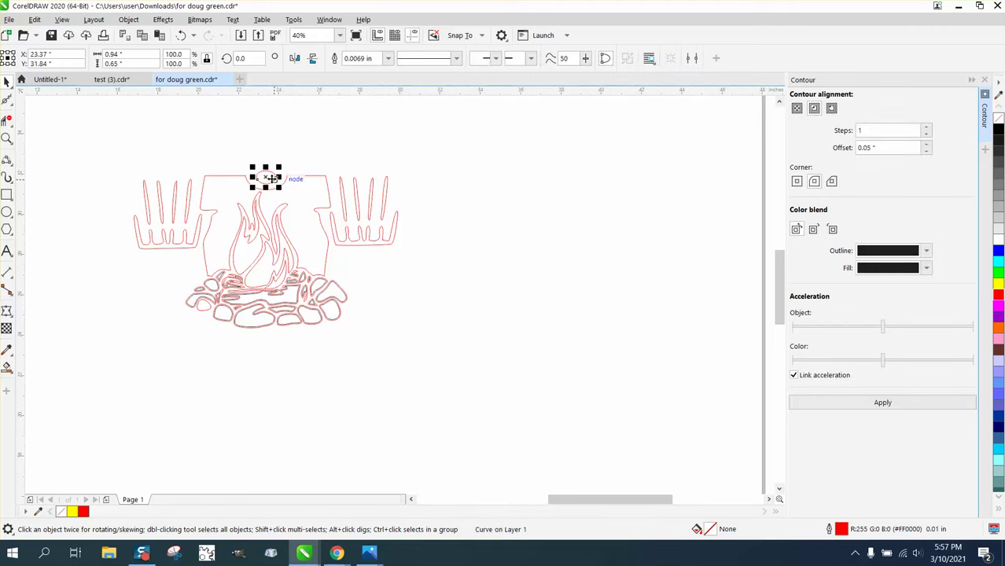
pyautogui.press('Delete')
pyautogui.click(245, 182)
pyautogui.press('Delete')
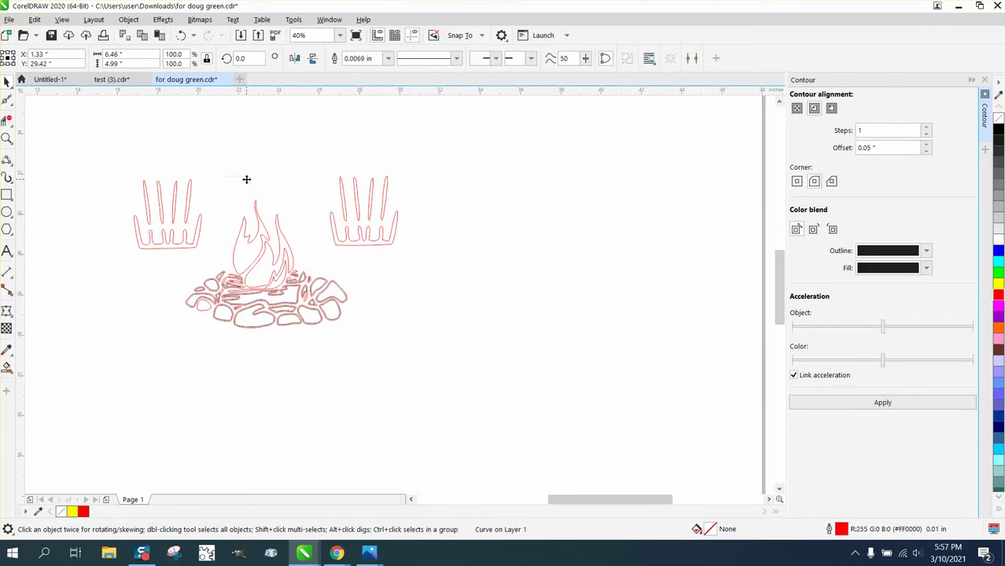
# - Move the flame shapes above the fire ring 22 inches left
pyautogui.click(262, 223)
pyautogui.press('Delete')
pyautogui.click(269, 244)
pyautogui.press('Delete')
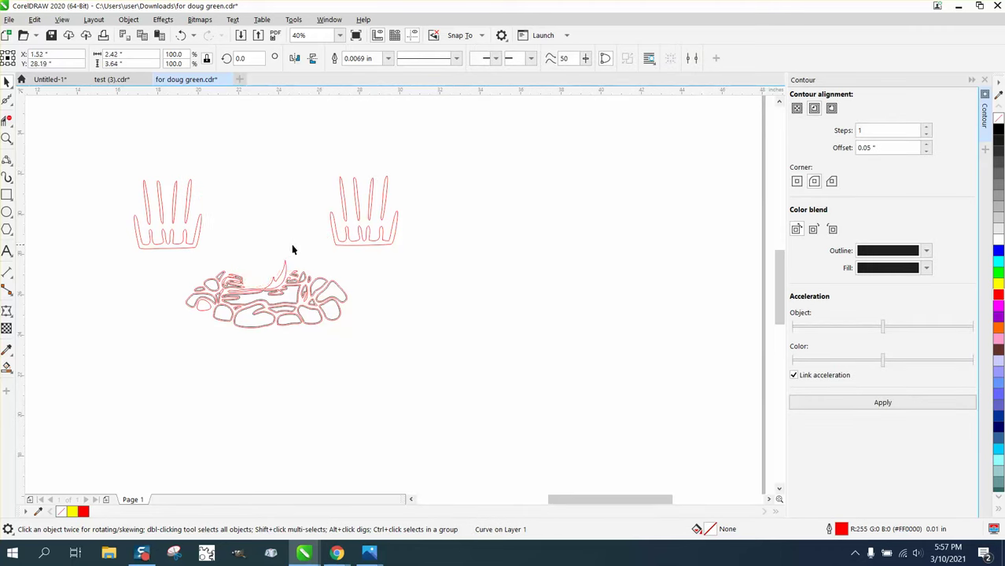
pyautogui.press('Delete')
pyautogui.click(294, 267)
# - Move the slat openings of both chairs 22 inches left, leaving only the fire ring behind
pyautogui.moveTo(311, 186); pyautogui.dragTo(440, 267)
pyautogui.press('Delete')
pyautogui.moveTo(244, 255); pyautogui.dragTo(246, 257)
pyautogui.press('Delete')
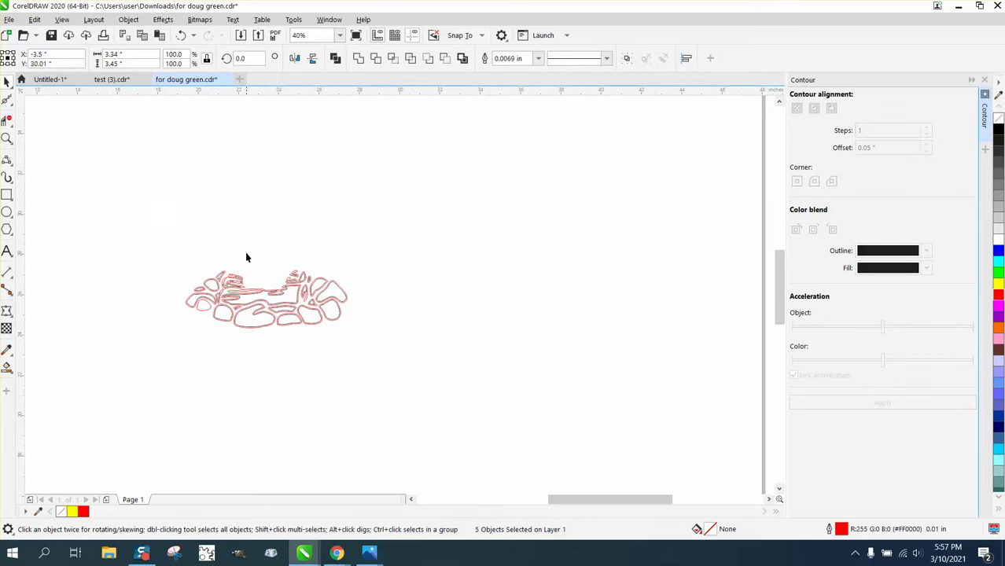
# - Apply the rounded 0.05-inch inside contour to the rock tucked under the arched rock at the far left of the ring
pyautogui.click(6, 139)
pyautogui.moveTo(85, 208); pyautogui.dragTo(464, 386)
pyautogui.click(7, 81)
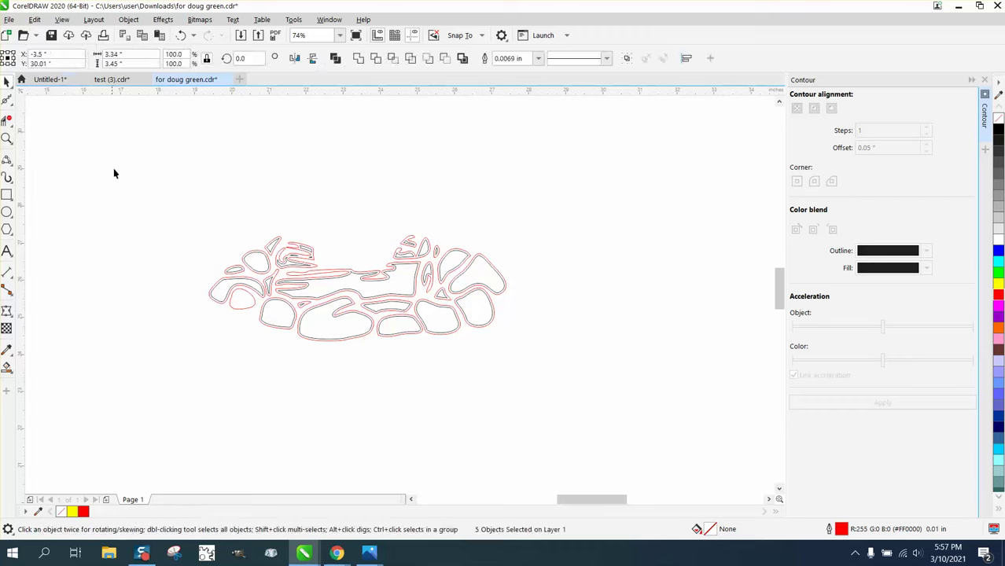
pyautogui.click(250, 299)
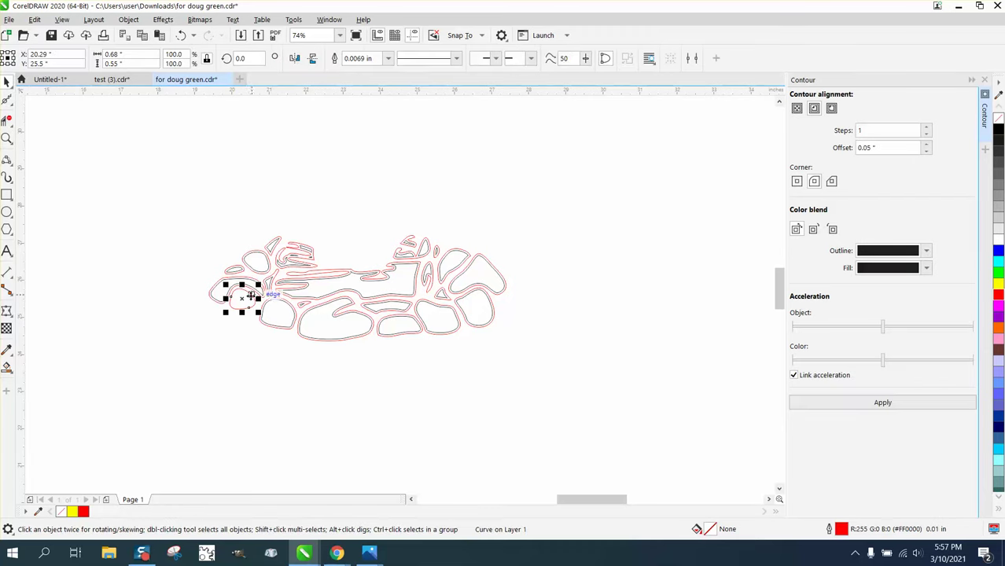
pyautogui.click(887, 403)
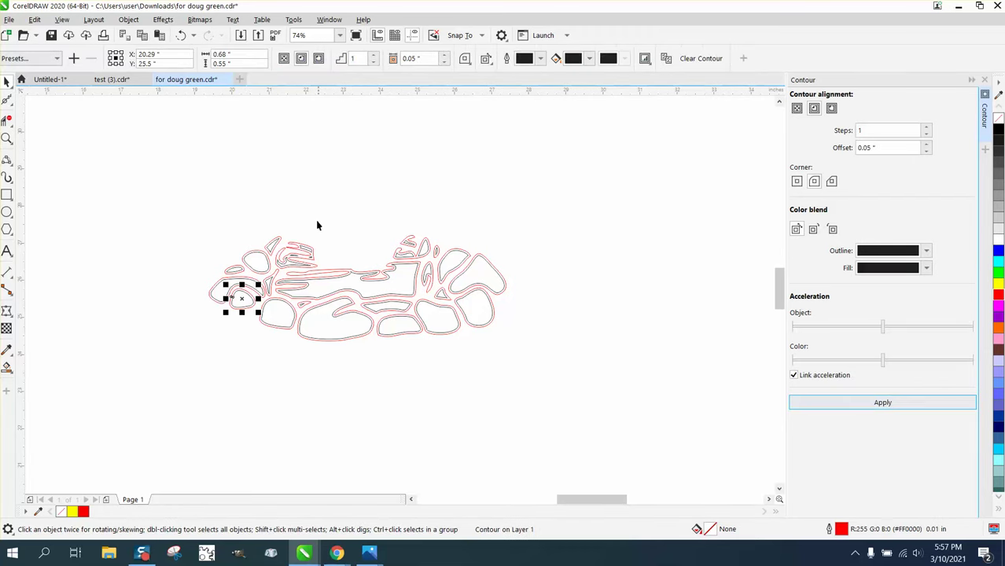
# - Break all the selected fire ring contours apart from their original shapes and clear the selection
pyautogui.moveTo(151, 184)
pyautogui.mouseDown()
pyautogui.moveTo(186, 240)
pyautogui.moveTo(663, 442)
pyautogui.mouseUp()
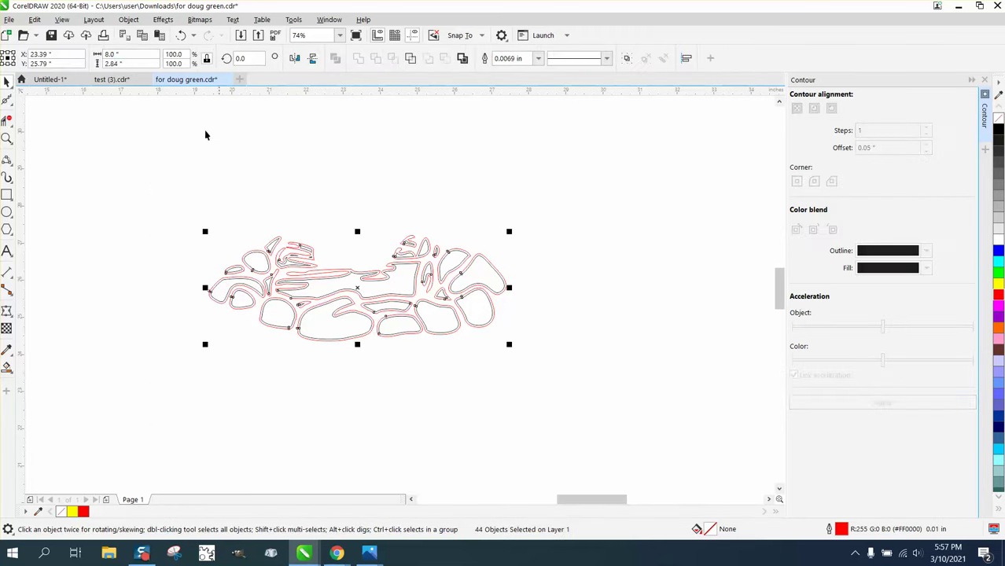
pyautogui.click(128, 19)
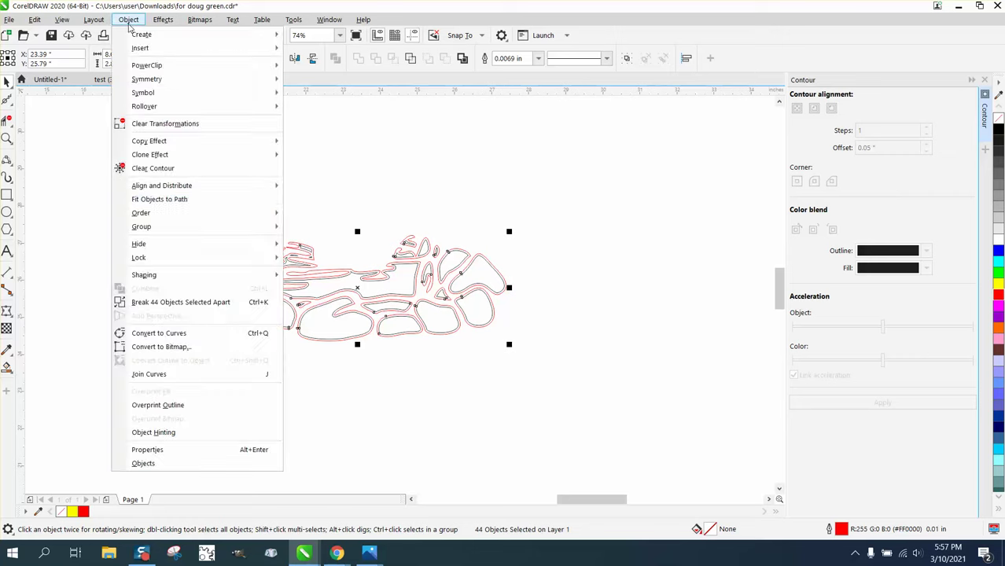
pyautogui.click(188, 306)
pyautogui.click(162, 213)
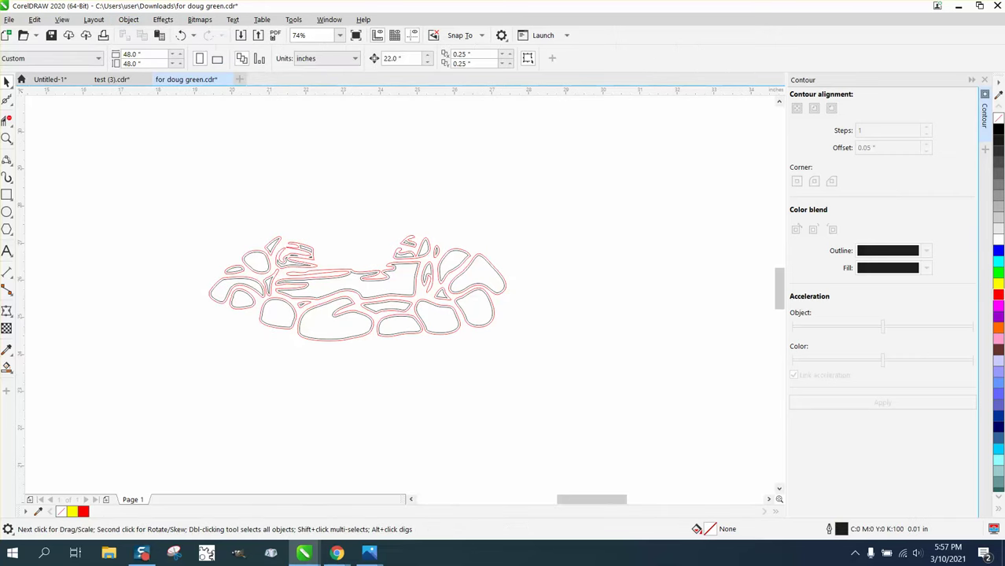
# - Move the inner contours of the arched rock and its four neighbouring rocks at the ring's left end 22 inches left
pyautogui.click(6, 137)
pyautogui.moveTo(182, 195); pyautogui.dragTo(758, 465)
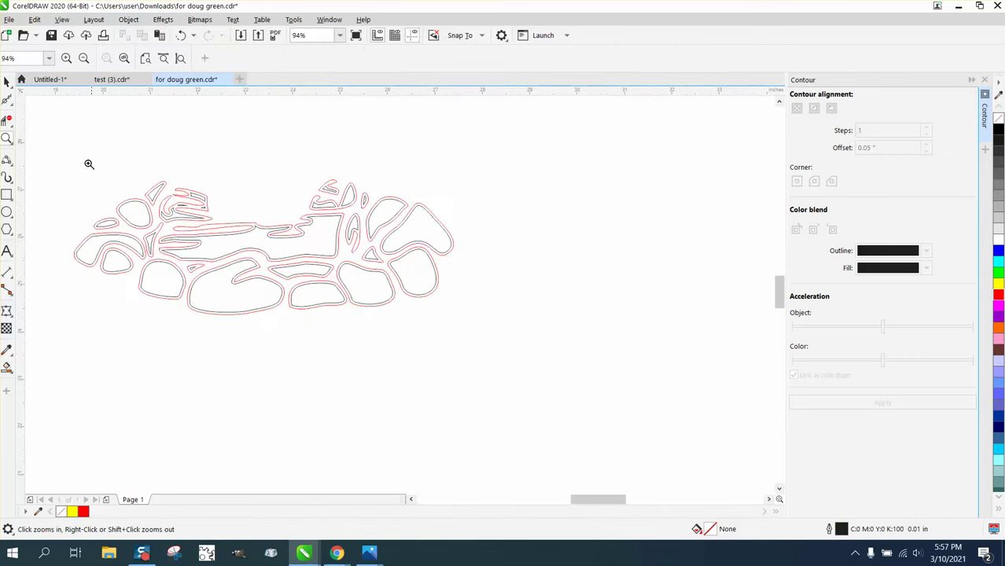
pyautogui.click(7, 82)
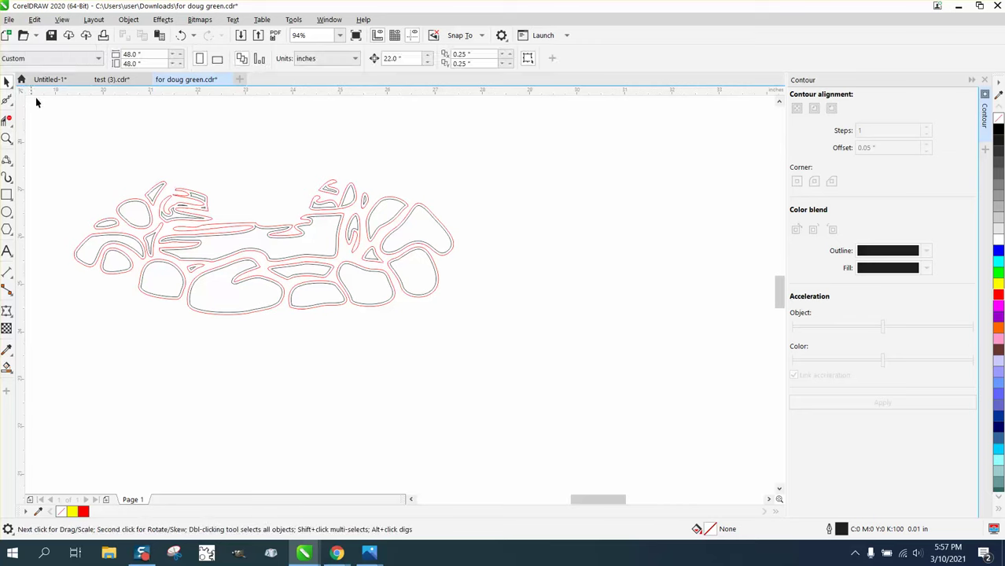
pyautogui.click(96, 243)
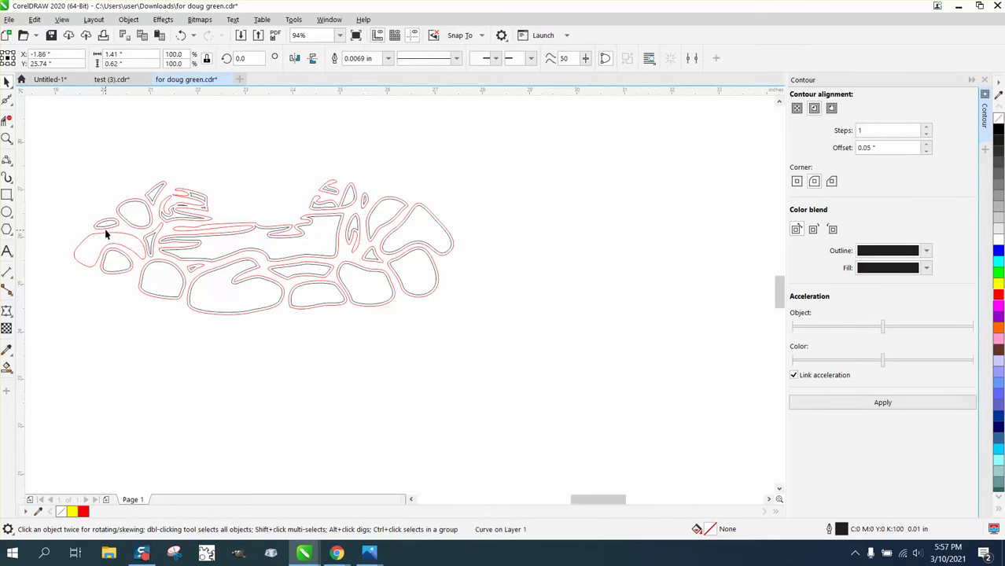
pyautogui.click(141, 209)
pyautogui.click(153, 197)
pyautogui.click(121, 255)
pyautogui.press('Left')
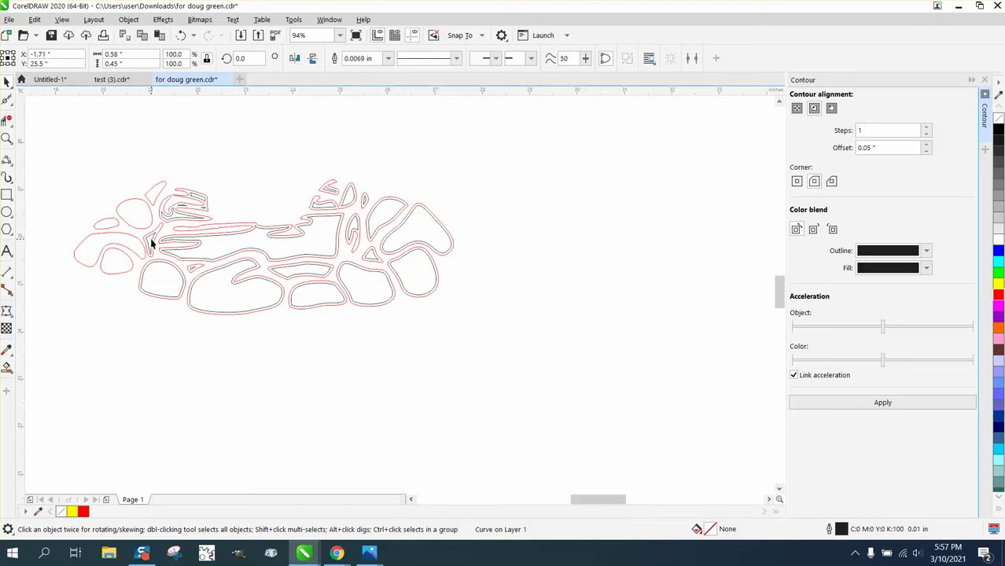
# - Move the inner contours of the lower-left rock, the narrow shape above it, and the large log 22 inches left
pyautogui.click(165, 265)
pyautogui.press('Left')
pyautogui.click(197, 261)
pyautogui.press('Left')
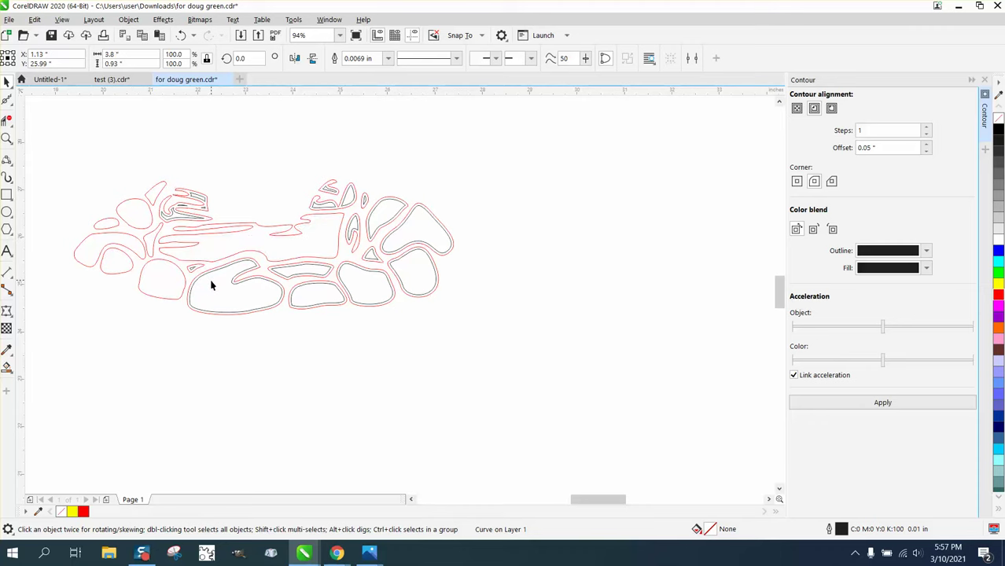
# - Move the inner contours of the large front rock, the sliver above it, the narrow wedge, and the neighbouring front rock 22 inches left
pyautogui.click(196, 275)
pyautogui.press('Left')
pyautogui.click(295, 294)
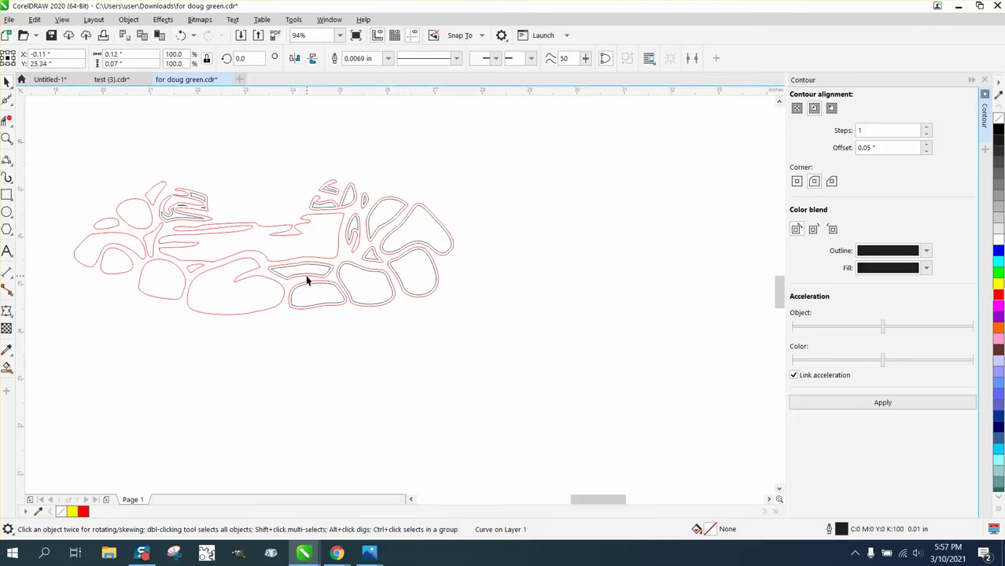
pyautogui.click(308, 275)
pyautogui.press('Delete')
pyautogui.click(313, 292)
pyautogui.press('Delete')
# - Move the inner contours of the four large rocks at the ring's right end 22 inches left
pyautogui.click(366, 289)
pyautogui.press('Delete')
pyautogui.click(416, 280)
pyautogui.press('Delete')
pyautogui.click(422, 242)
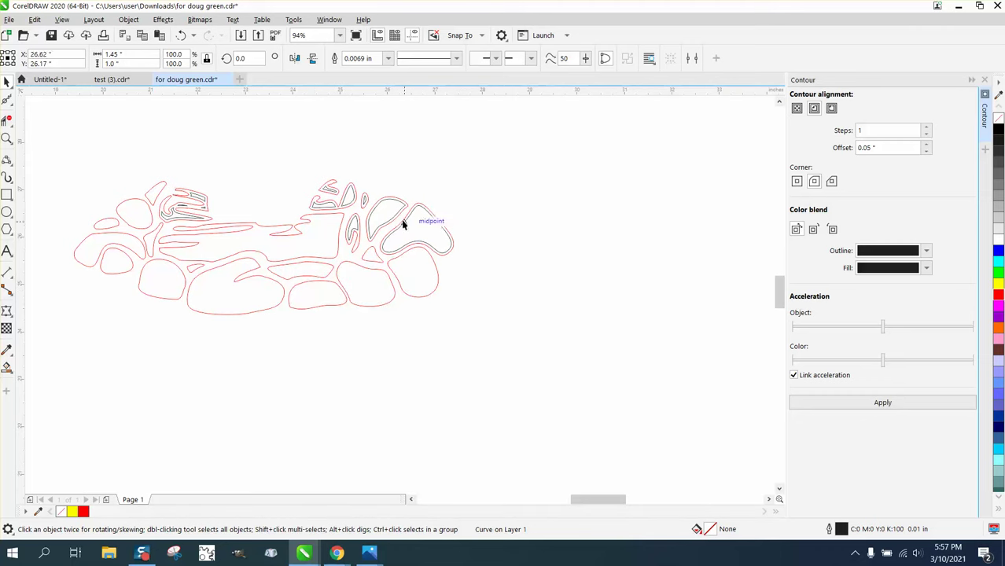
pyautogui.press('Delete')
pyautogui.click(386, 211)
pyautogui.press('Delete')
# - Move the remaining small inner contours beside the right-end rocks and at both upper log ends 22 inches left
pyautogui.click(354, 228)
pyautogui.press('Delete')
pyautogui.click(351, 197)
pyautogui.press('Delete')
pyautogui.click(365, 198)
pyautogui.press('Delete')
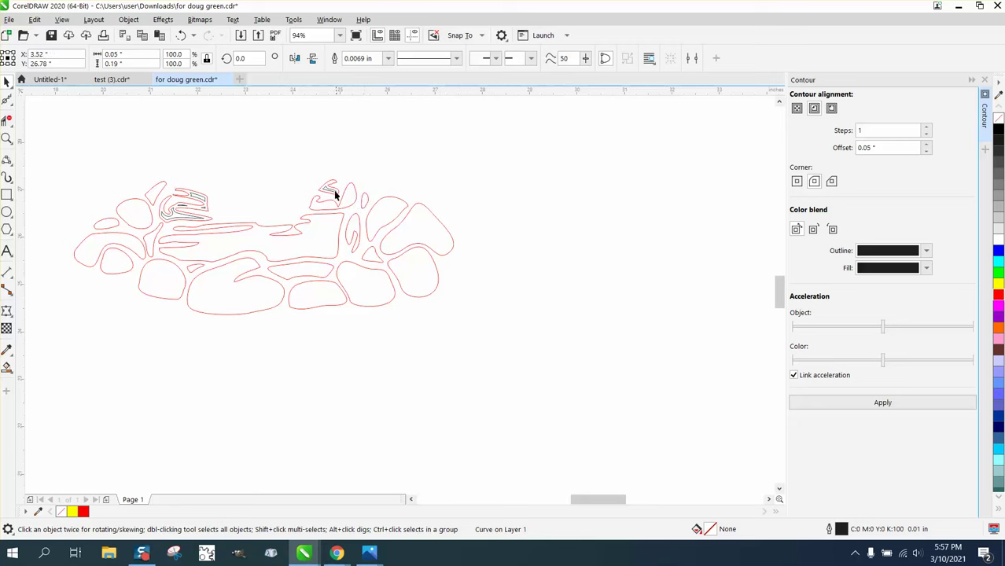
pyautogui.click(333, 190)
pyautogui.press('Delete')
pyautogui.click(196, 195)
# - Delete all the leftover original fire ring outlines
pyautogui.scroll(-2, 346, 278)
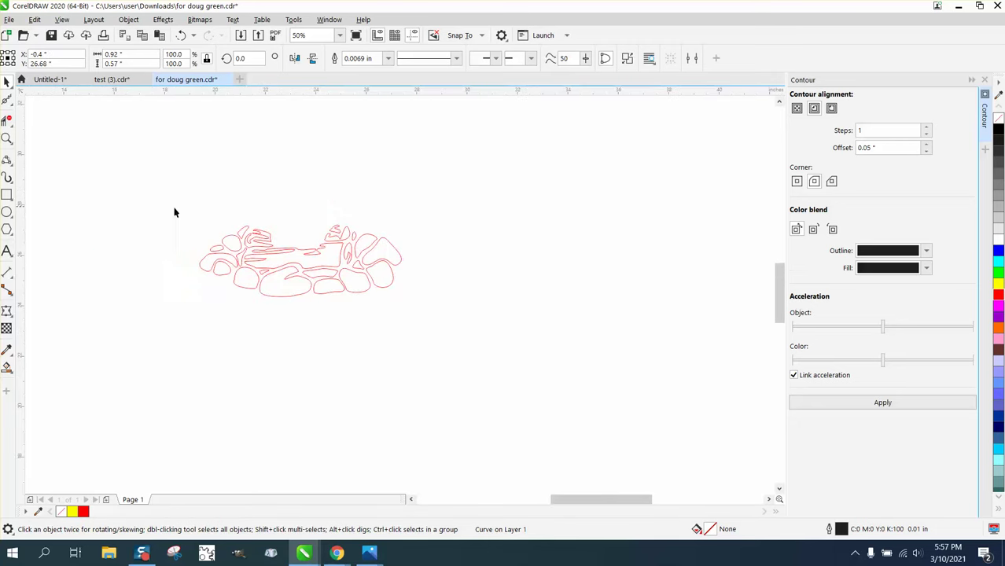
pyautogui.moveTo(174, 212); pyautogui.dragTo(492, 379)
pyautogui.press('Delete')
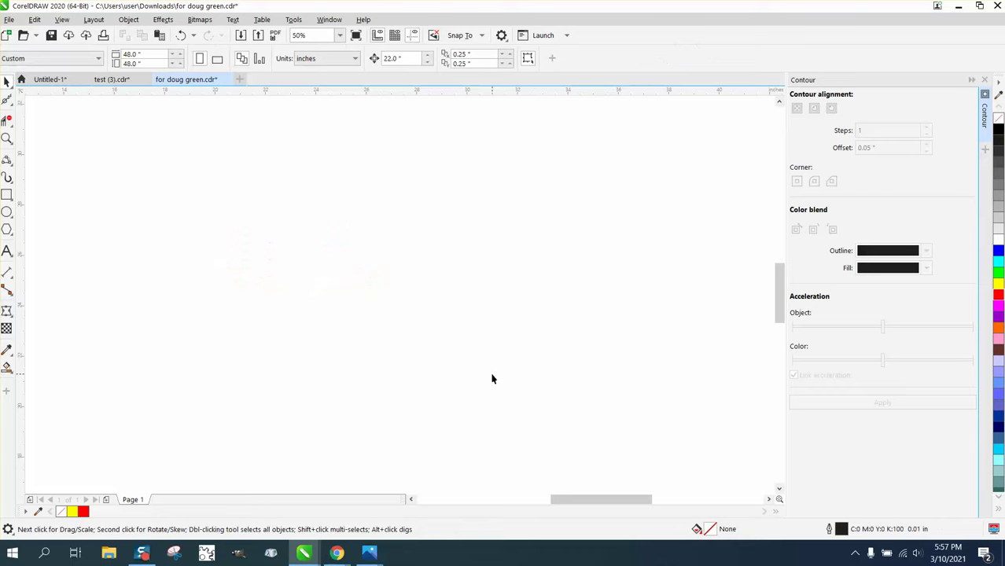
# - Select the whole sign together with its fire ring contours and set the outline width to Hairline
pyautogui.scroll(-4, 496, 378)
pyautogui.moveTo(230, 313); pyautogui.dragTo(413, 390)
pyautogui.click(6, 139)
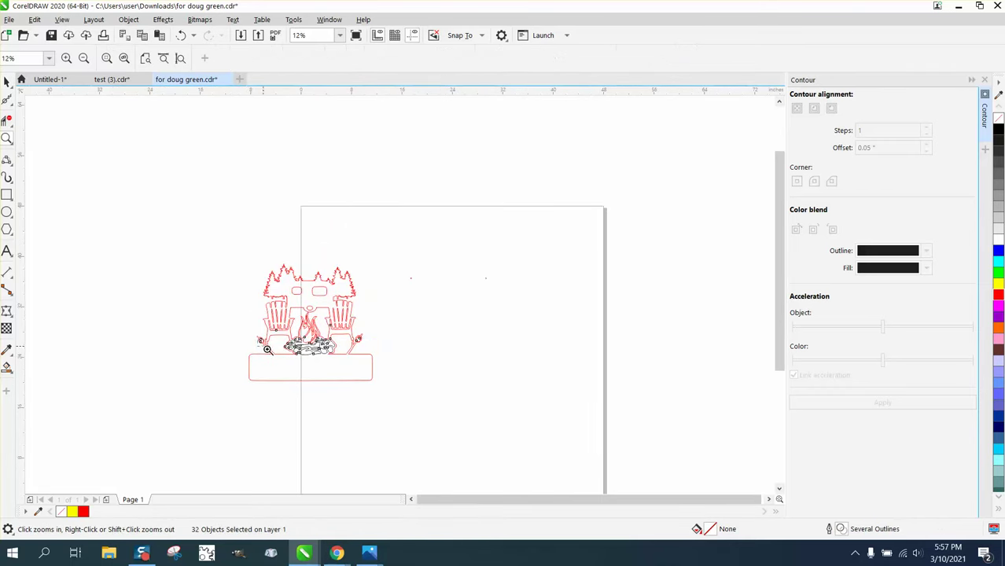
pyautogui.moveTo(264, 350); pyautogui.dragTo(416, 402)
pyautogui.click(7, 81)
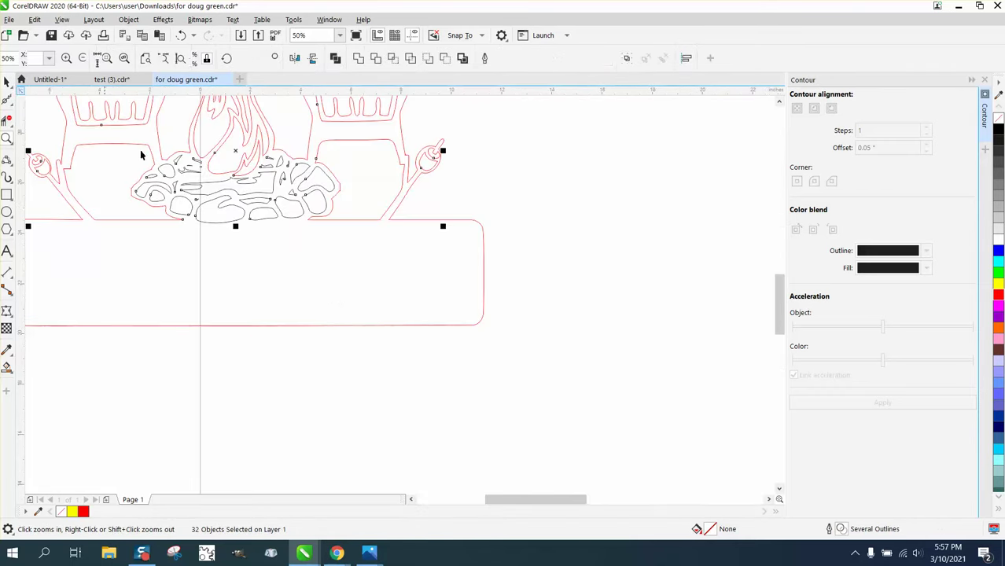
pyautogui.scroll(-4, 541, 188)
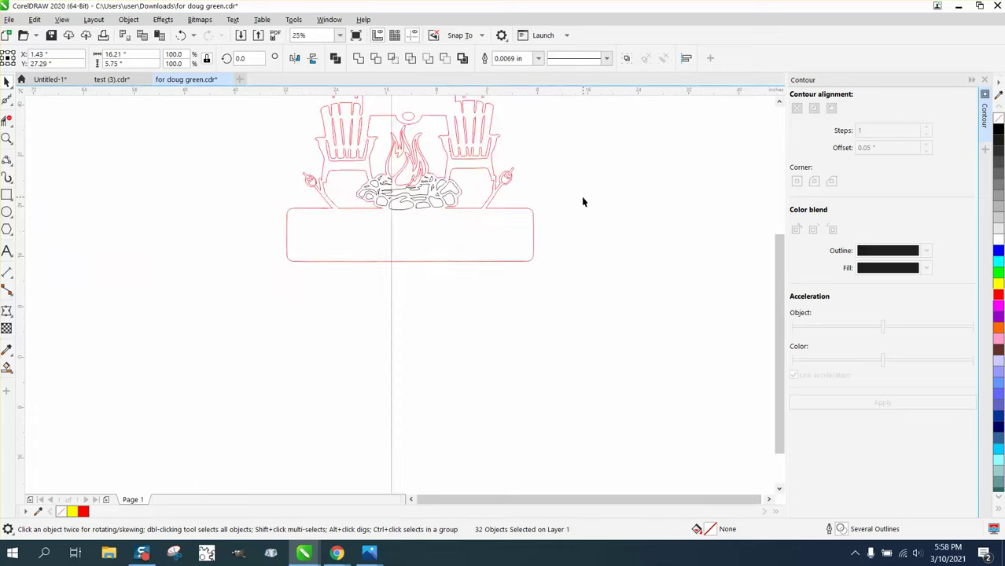
pyautogui.moveTo(351, 247); pyautogui.dragTo(351, 247)
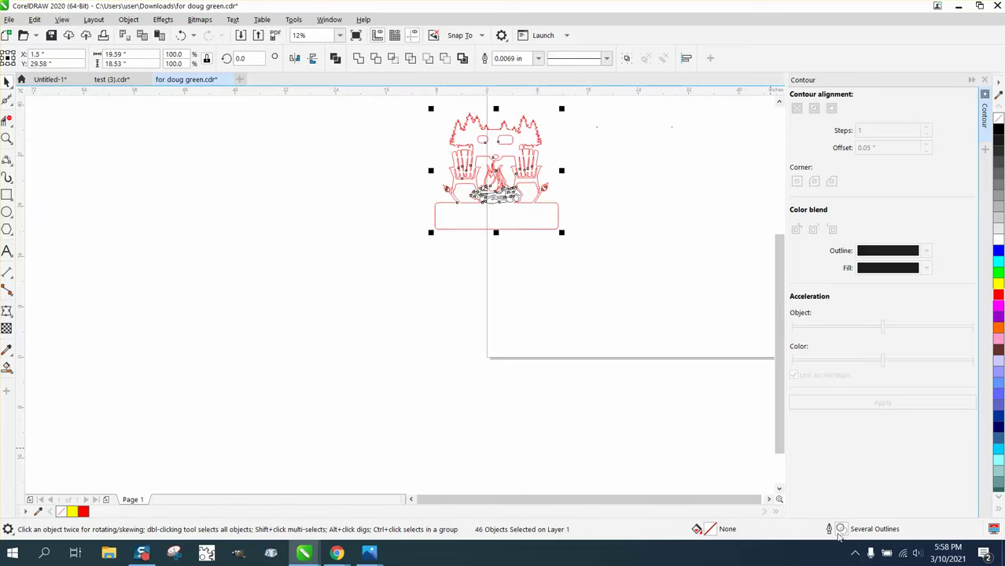
pyautogui.doubleClick(840, 531)
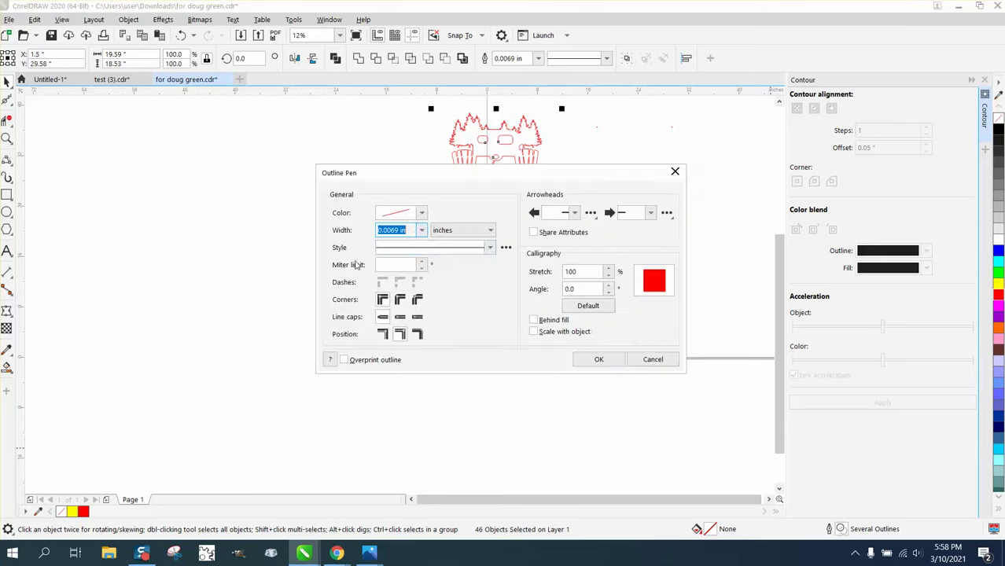
pyautogui.click(422, 229)
pyautogui.click(389, 249)
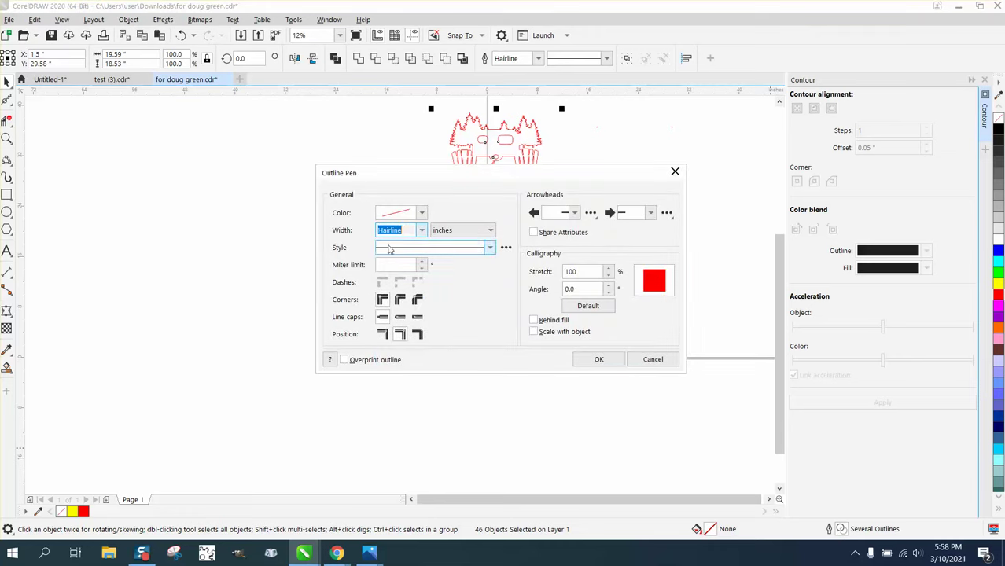
# - Set the whole sign's outline colour to pure red from the RGB palette and clear the selection
pyautogui.click(422, 213)
pyautogui.click(506, 256)
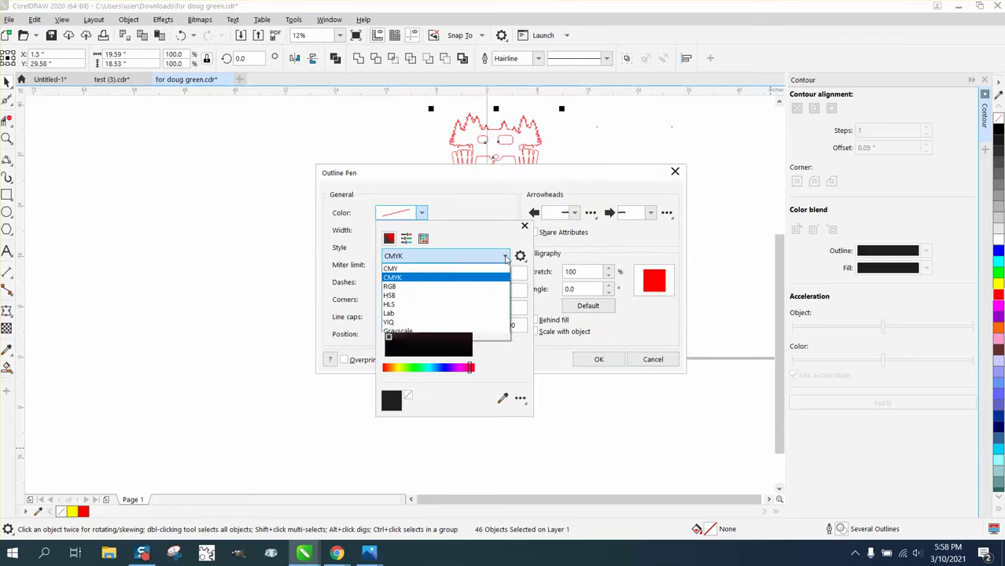
pyautogui.click(397, 289)
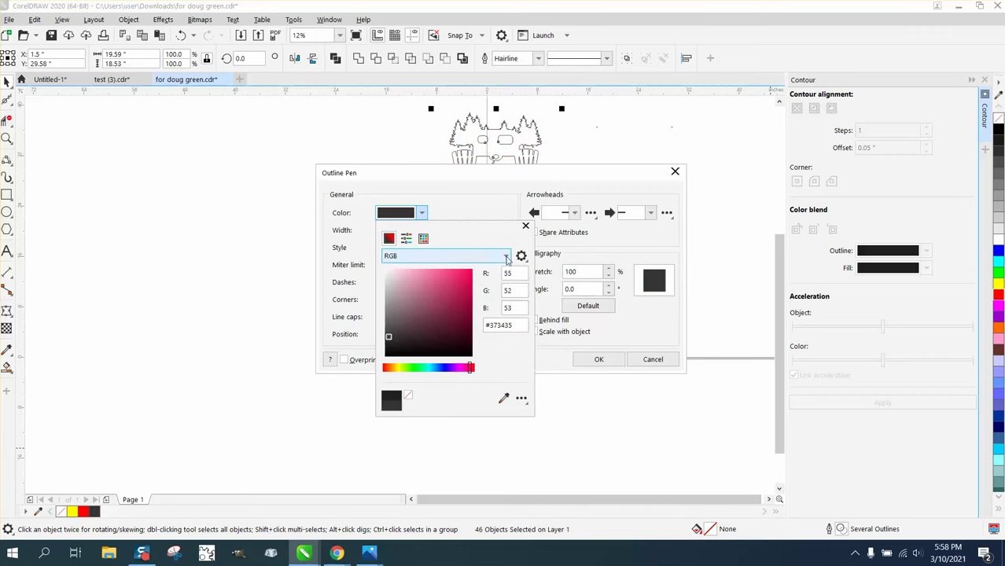
pyautogui.click(423, 238)
pyautogui.click(501, 290)
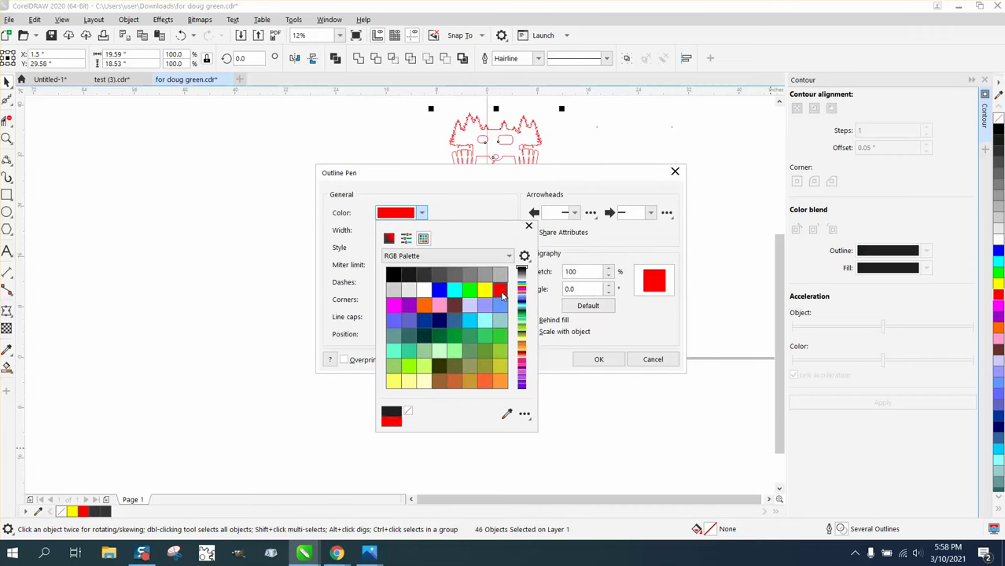
pyautogui.click(588, 359)
pyautogui.click(596, 359)
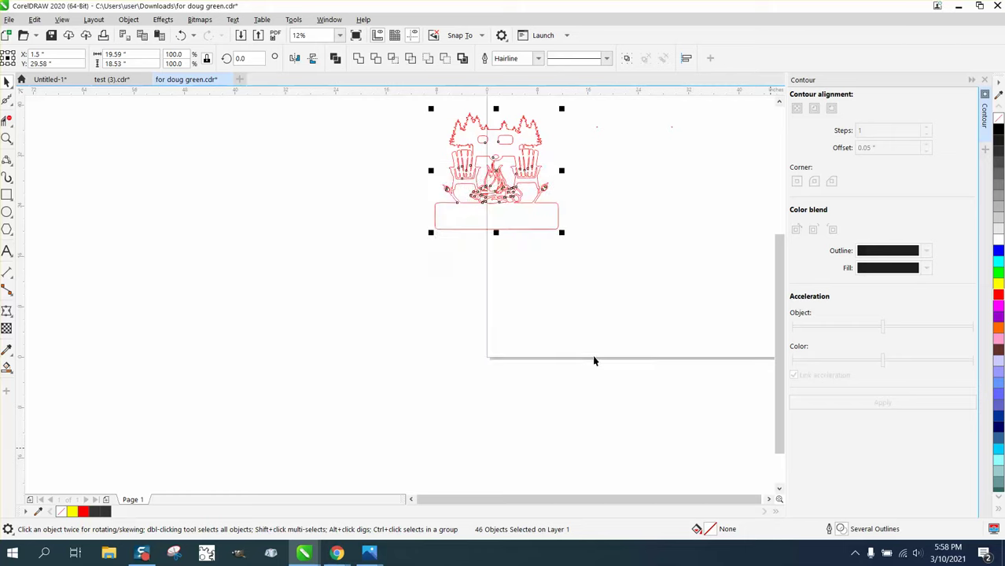
pyautogui.click(582, 394)
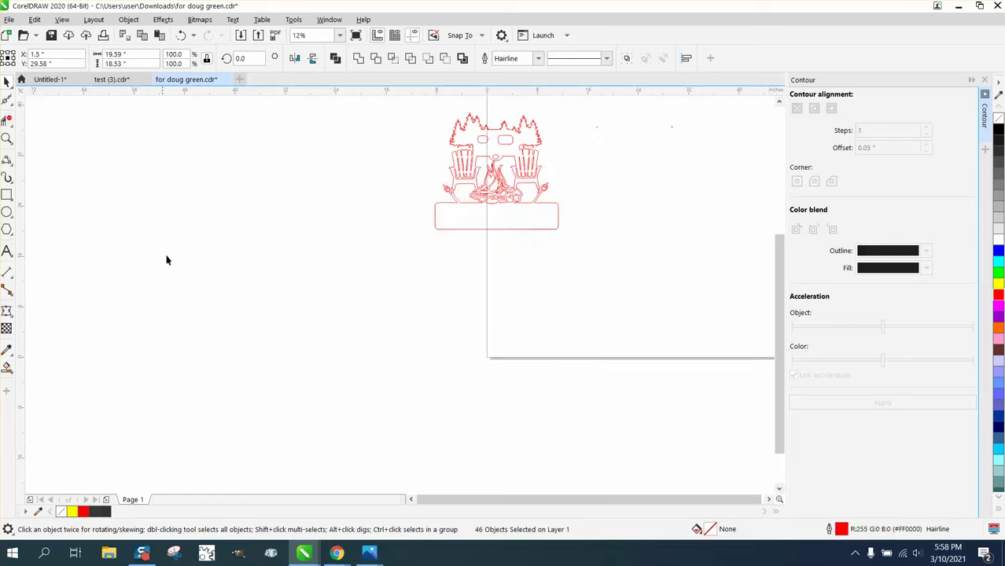
# - Break the combined contour curve at the upper-left log end of the fire ring apart into separate curves
pyautogui.click(538, 139)
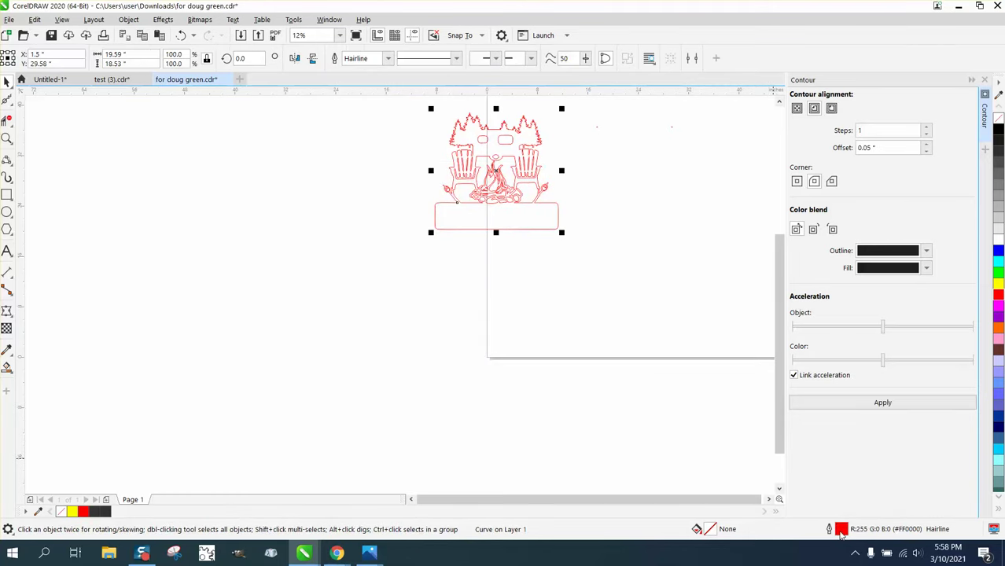
pyautogui.click(6, 140)
pyautogui.moveTo(434, 166); pyautogui.dragTo(581, 236)
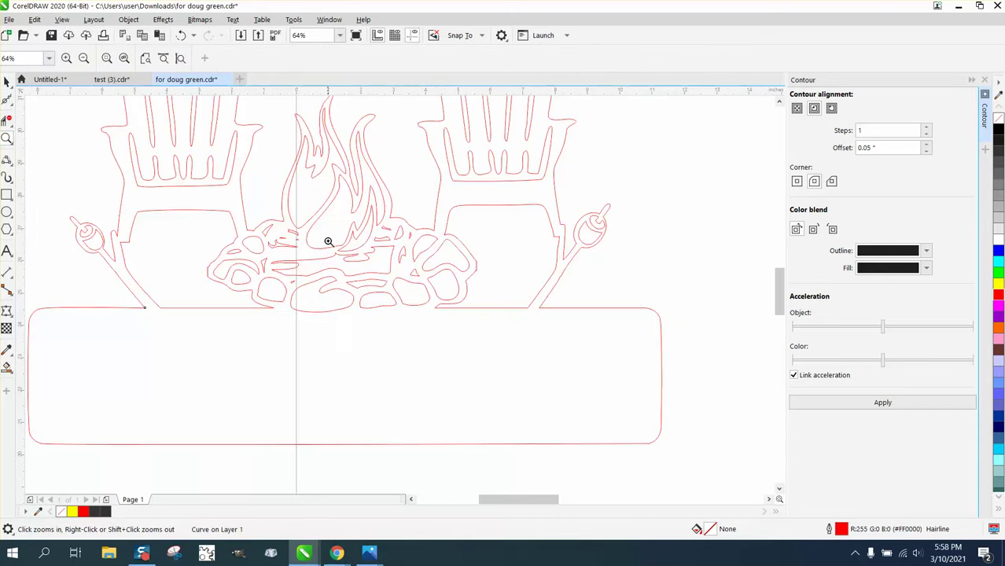
pyautogui.scroll(3, 563, 341)
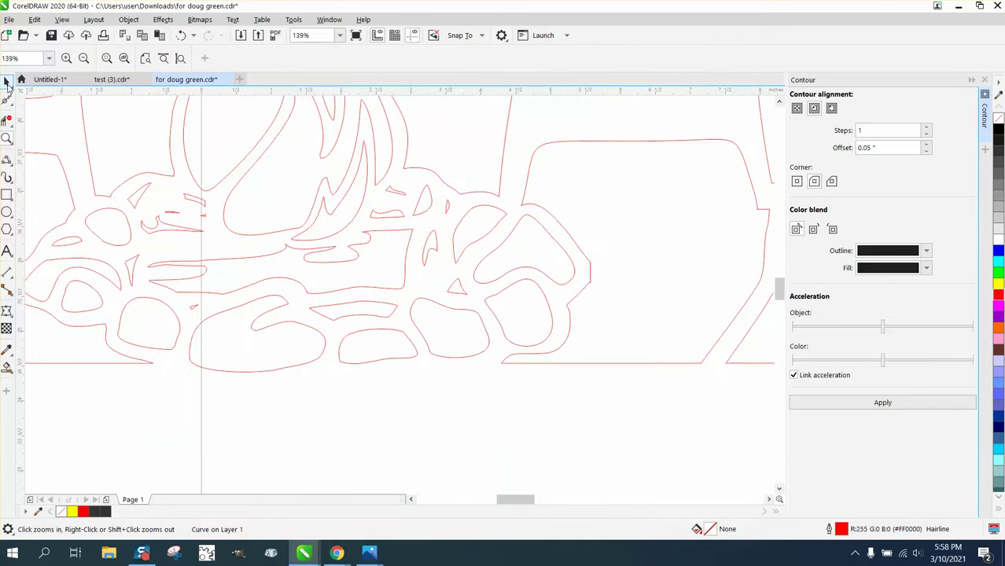
pyautogui.click(7, 82)
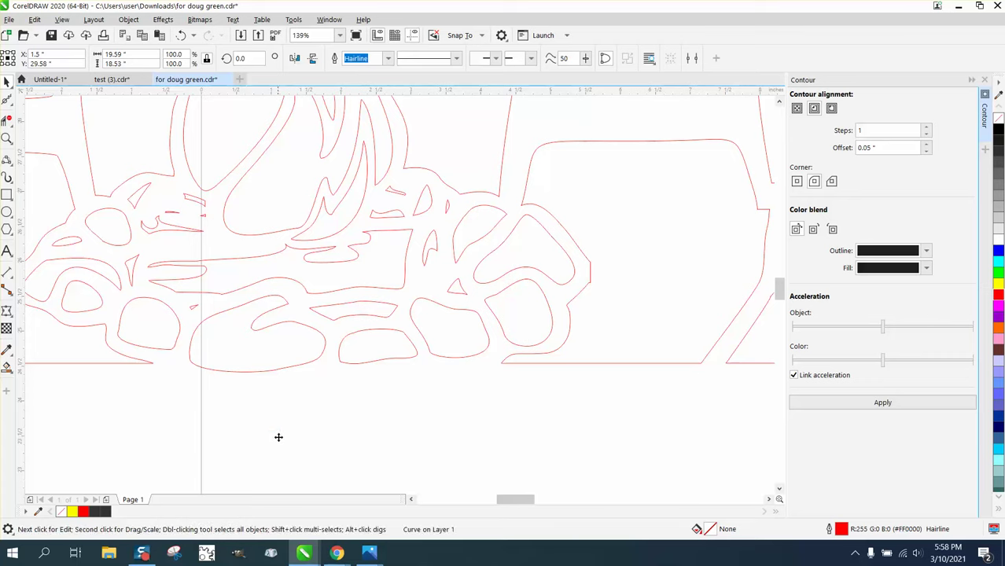
pyautogui.click(204, 217)
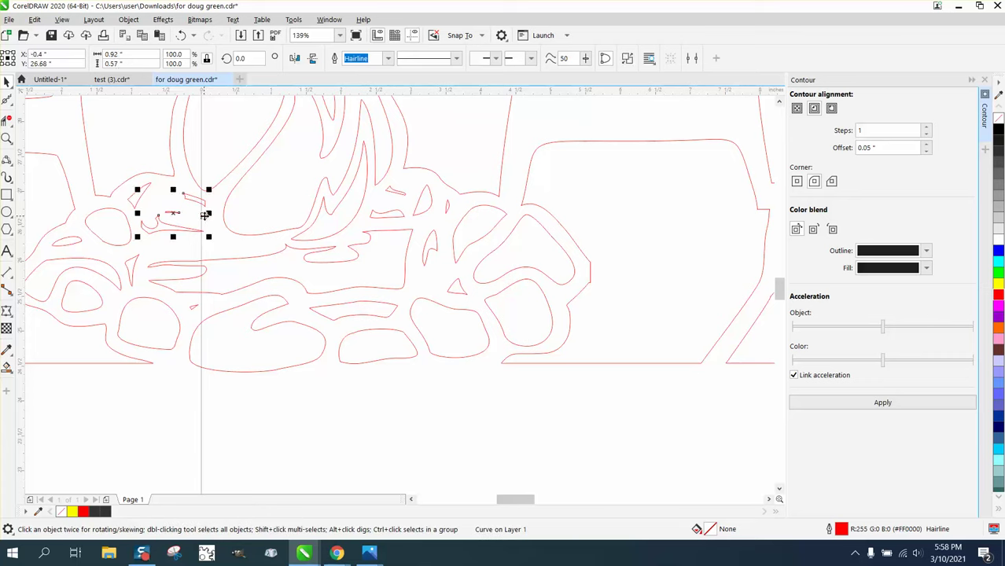
pyautogui.click(130, 21)
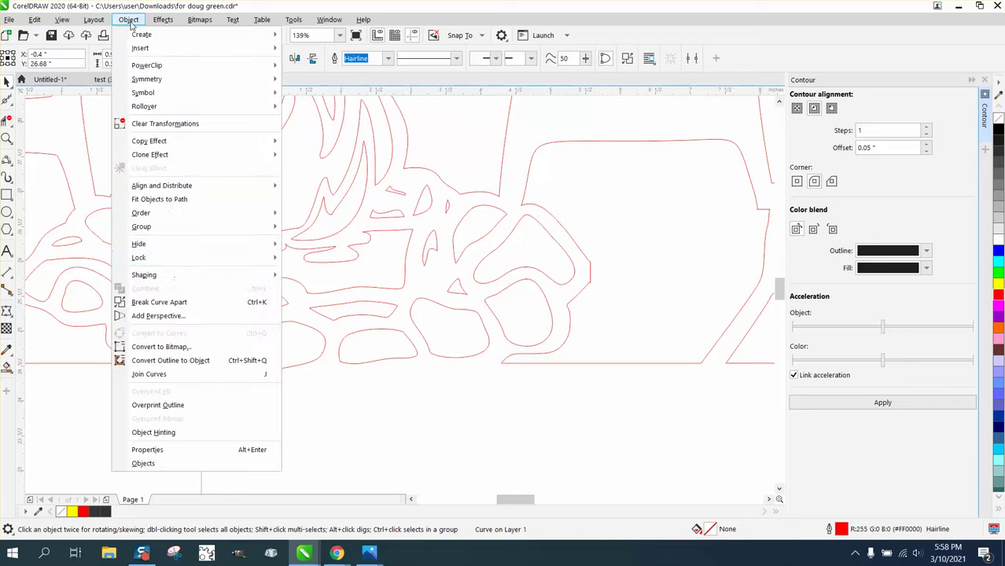
pyautogui.click(159, 302)
# - Delete the two tiny fragments at the upper-left log end and the small sliver above the large front rock
pyautogui.click(169, 219)
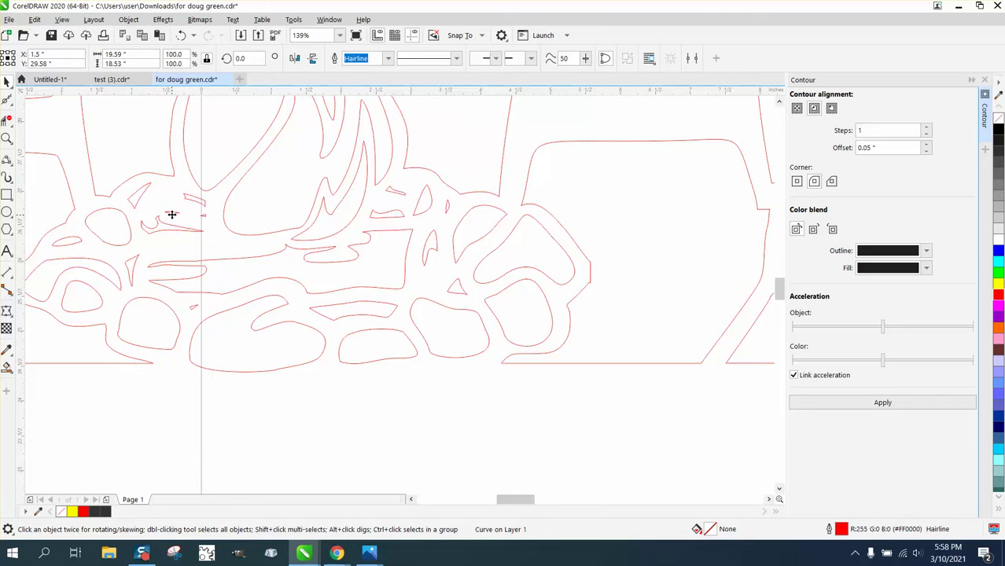
pyautogui.moveTo(172, 217); pyautogui.dragTo(202, 218)
pyautogui.press('Escape')
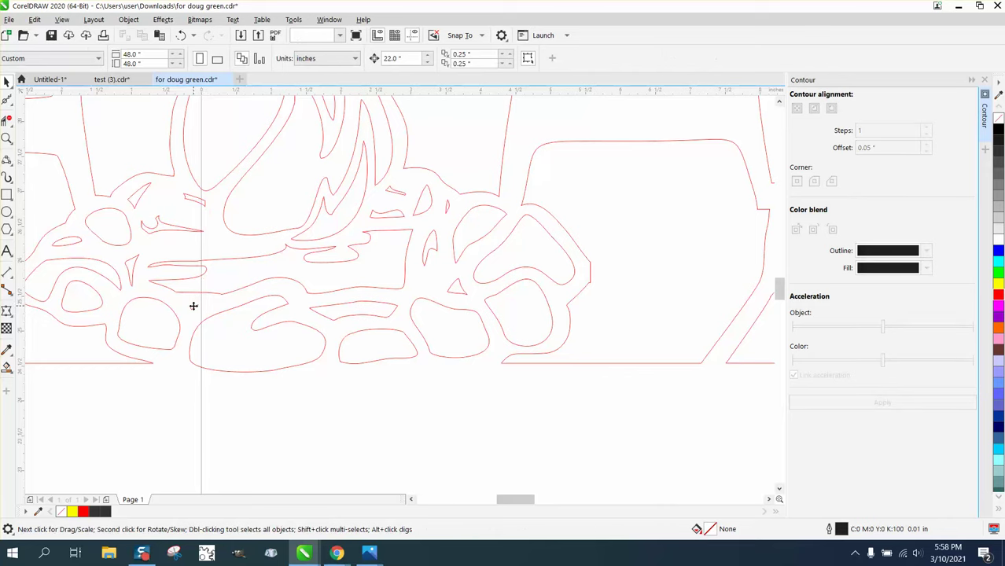
pyautogui.click(194, 305)
pyautogui.press('Escape')
# - Smart-fill the sign's enclosed body with solid black and no outline to create a single silhouette
pyautogui.scroll(-2, 383, 259)
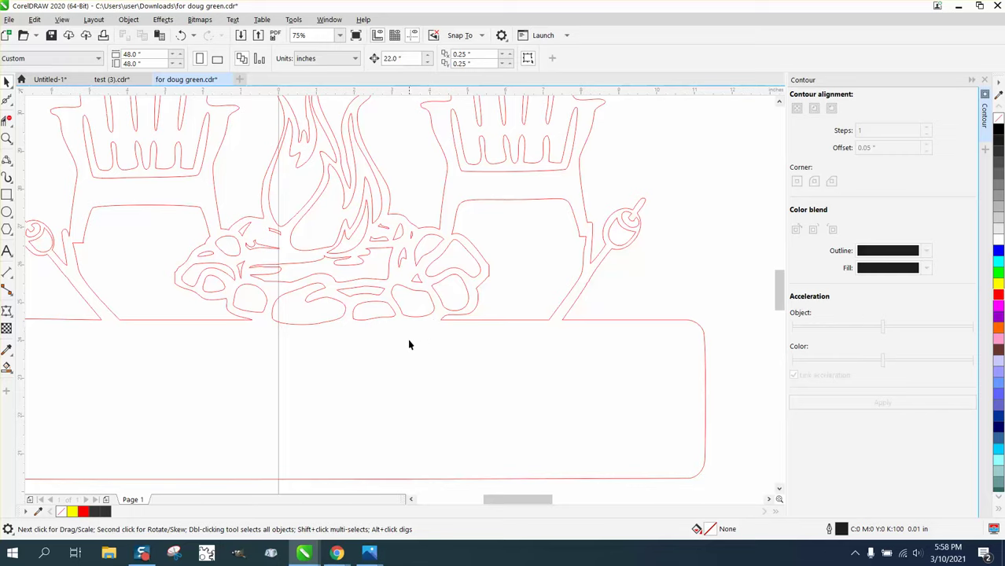
pyautogui.scroll(-2, 409, 342)
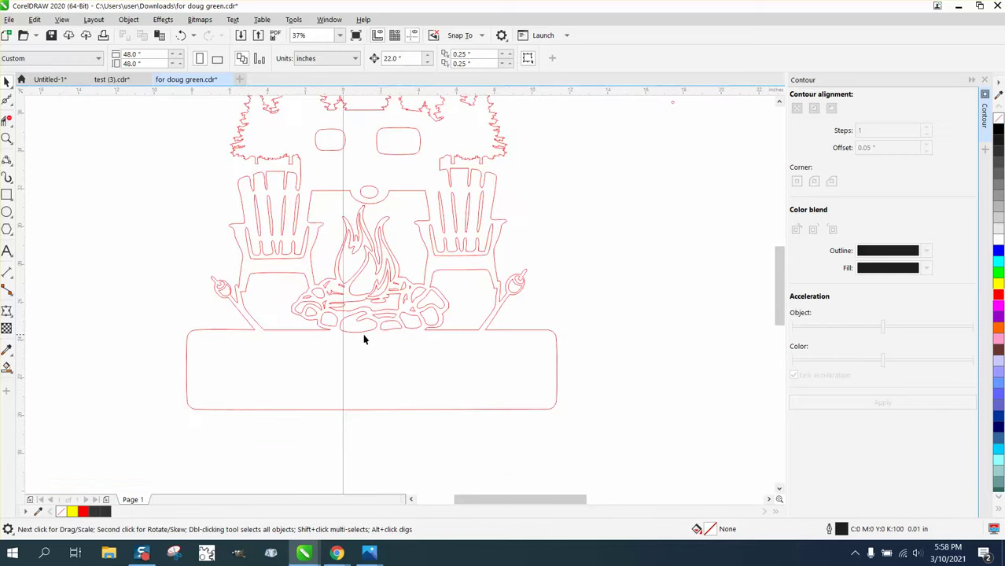
pyautogui.click(6, 369)
pyautogui.click(242, 368)
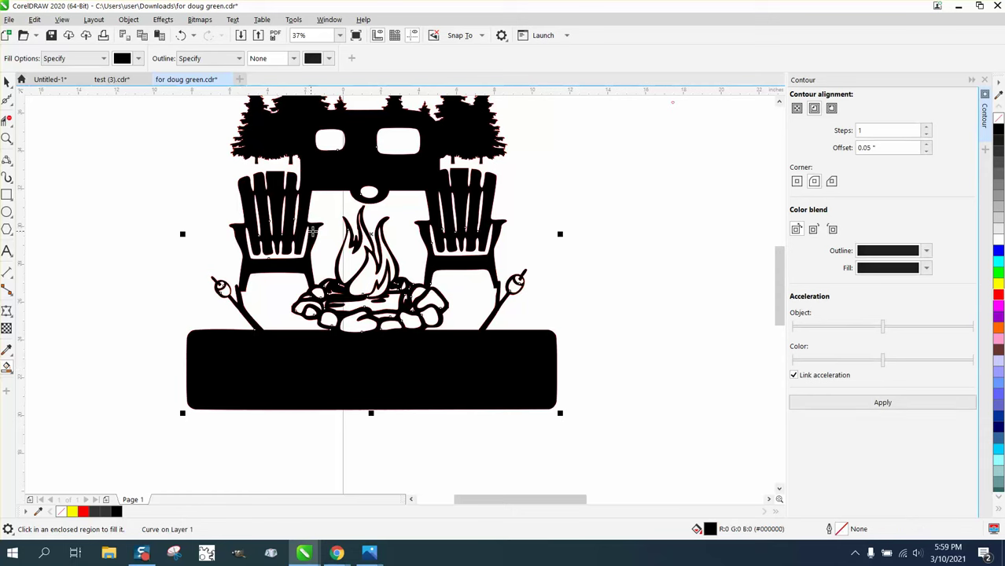
pyautogui.scroll(-2, 318, 234)
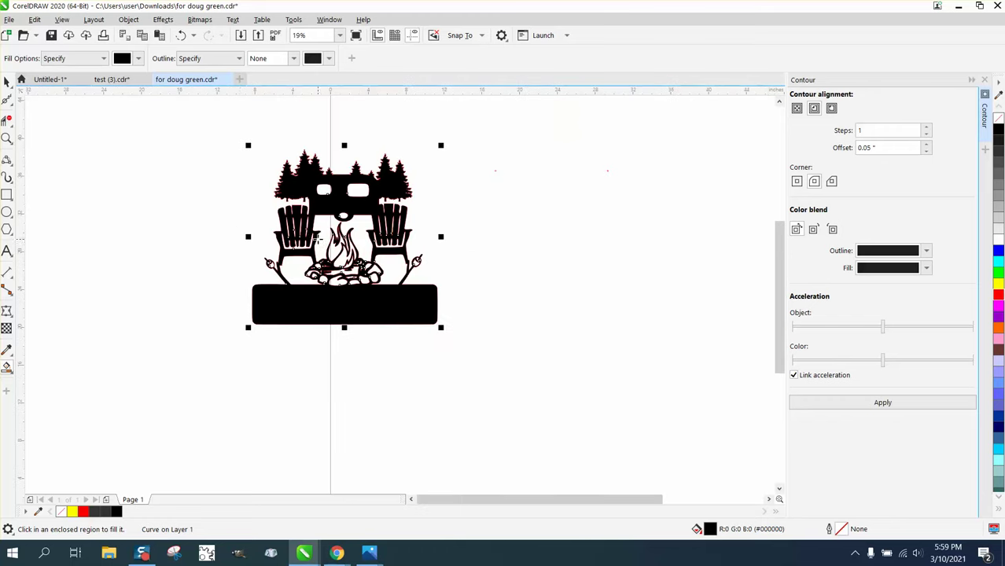
# - Move the black silhouette about 21.6 inches right, clear of the original line work, and replace its fill with a red outline
pyautogui.click(7, 81)
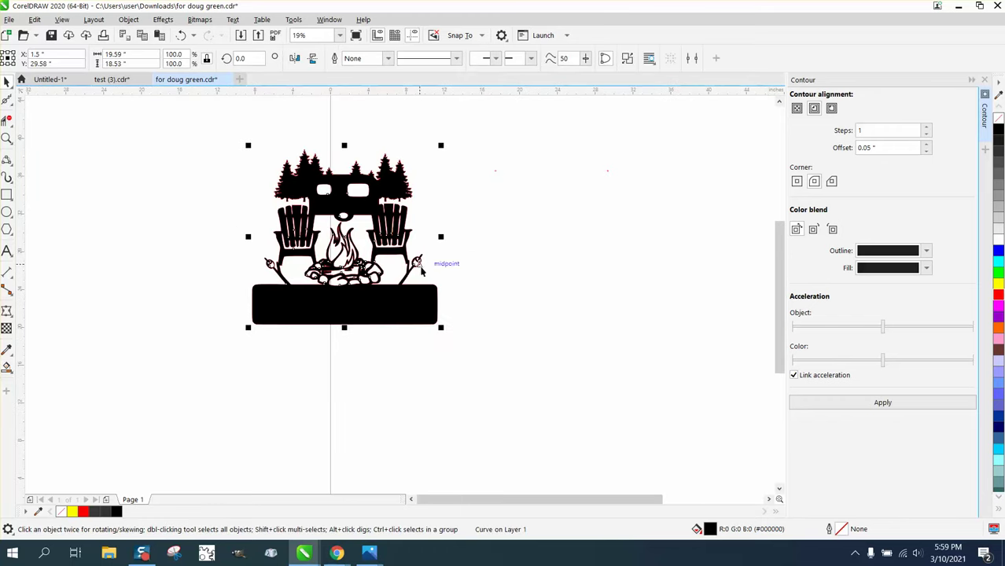
pyautogui.moveTo(370, 246); pyautogui.dragTo(573, 246)
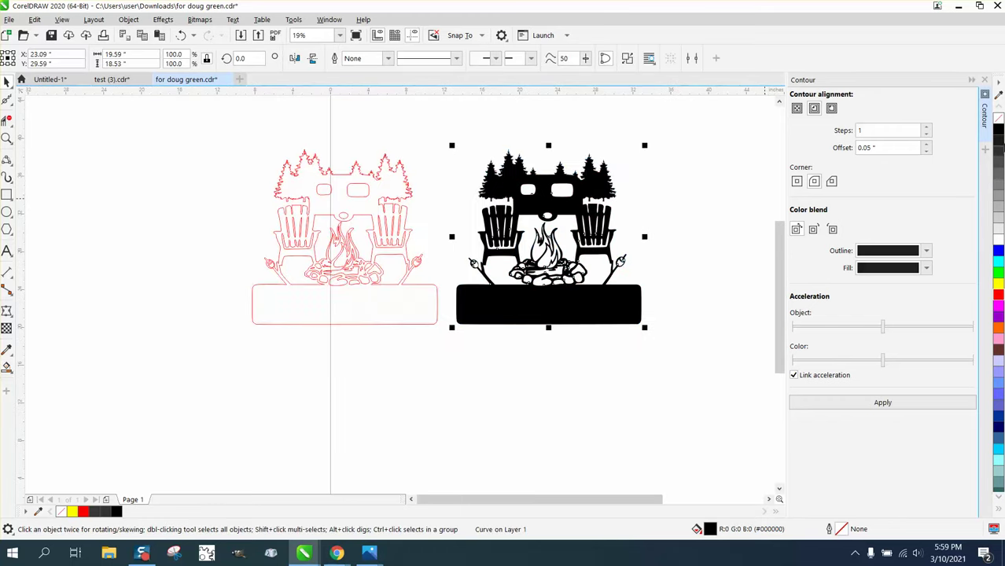
pyautogui.click(999, 120)
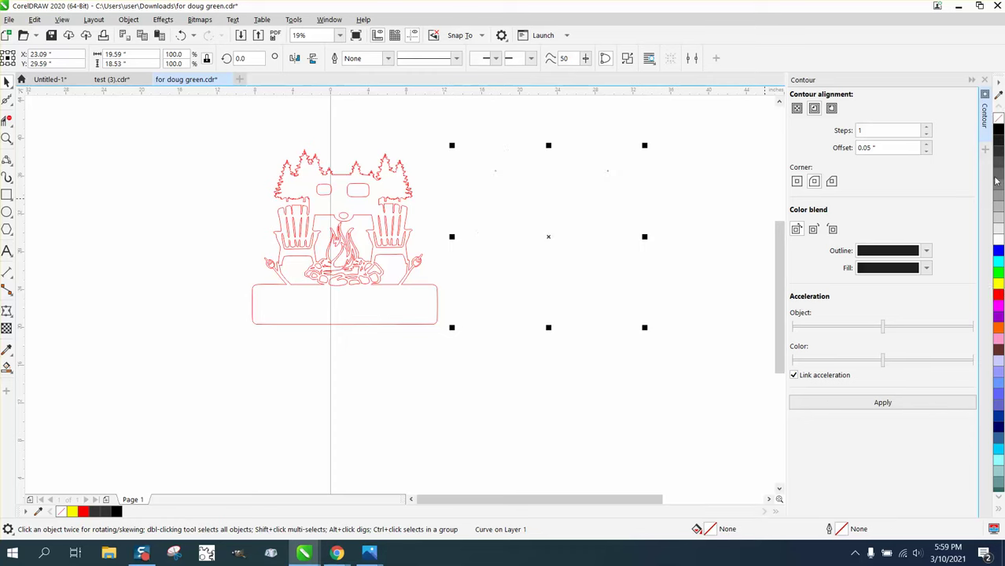
pyautogui.rightClick(999, 296)
# - Delete all of the original sign's line work, including its outer outline, keeping only the new silhouette curve
pyautogui.moveTo(267, 133); pyautogui.dragTo(455, 353)
pyautogui.press('Delete')
pyautogui.click(409, 258)
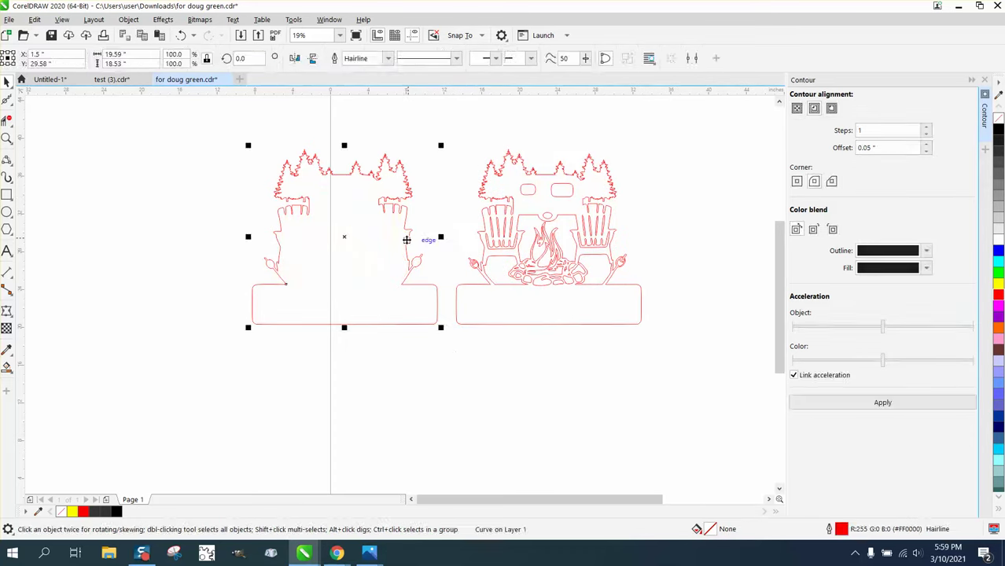
pyautogui.press('Delete')
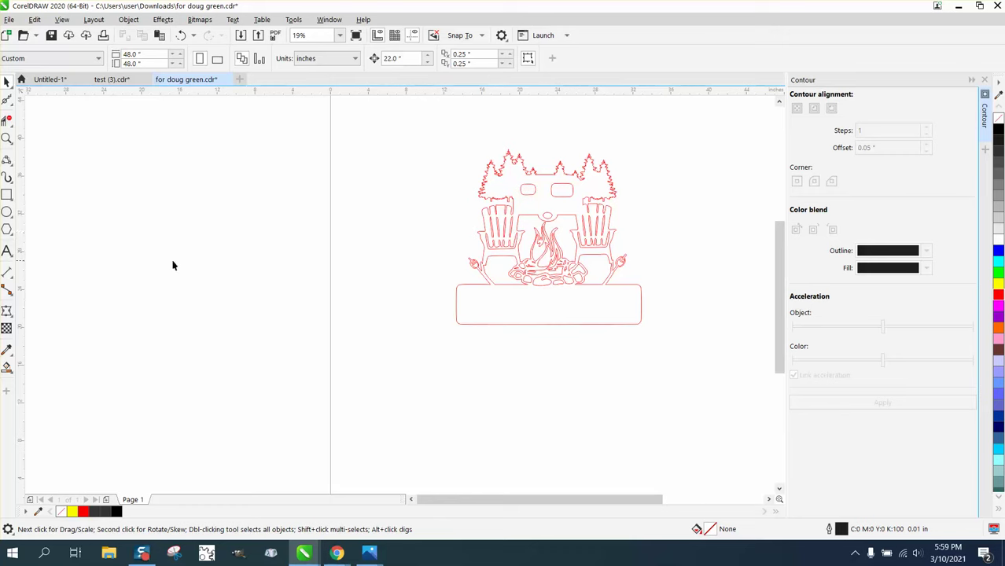
# - Examine the new sign outline up close around the fire ring and treetops, and as a whole
pyautogui.click(6, 139)
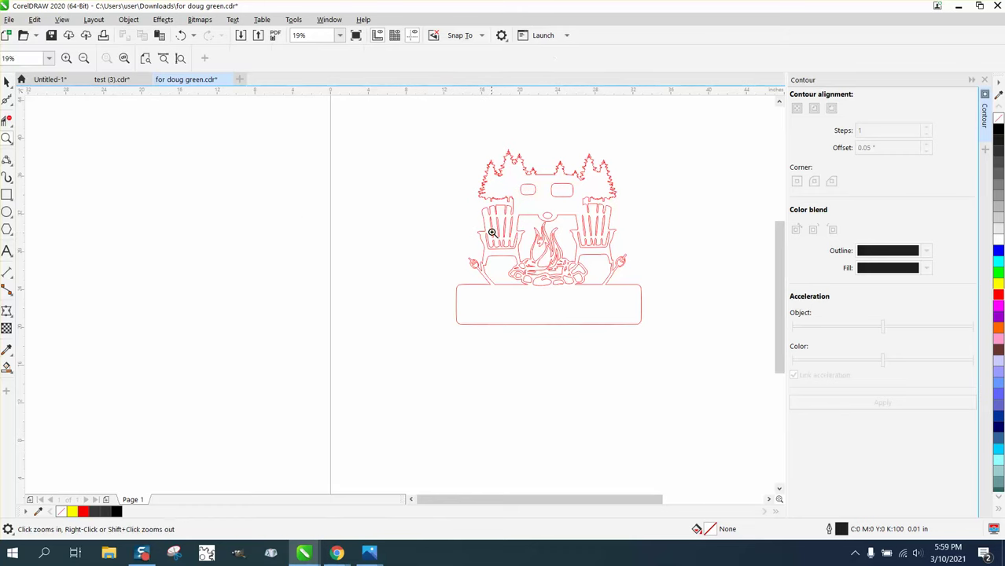
pyautogui.moveTo(492, 234); pyautogui.dragTo(613, 309)
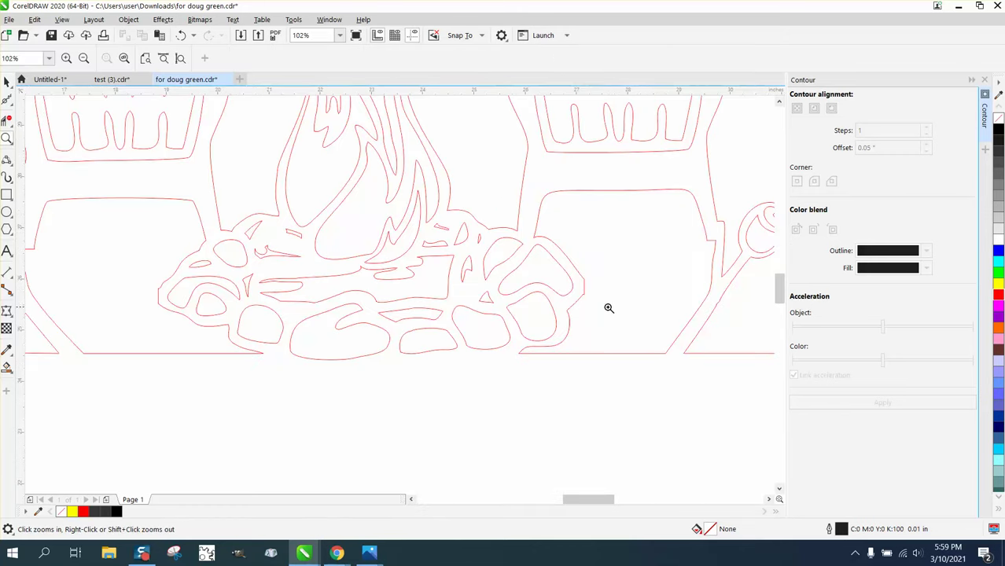
pyautogui.rightClick(498, 288)
pyautogui.rightClick(497, 292)
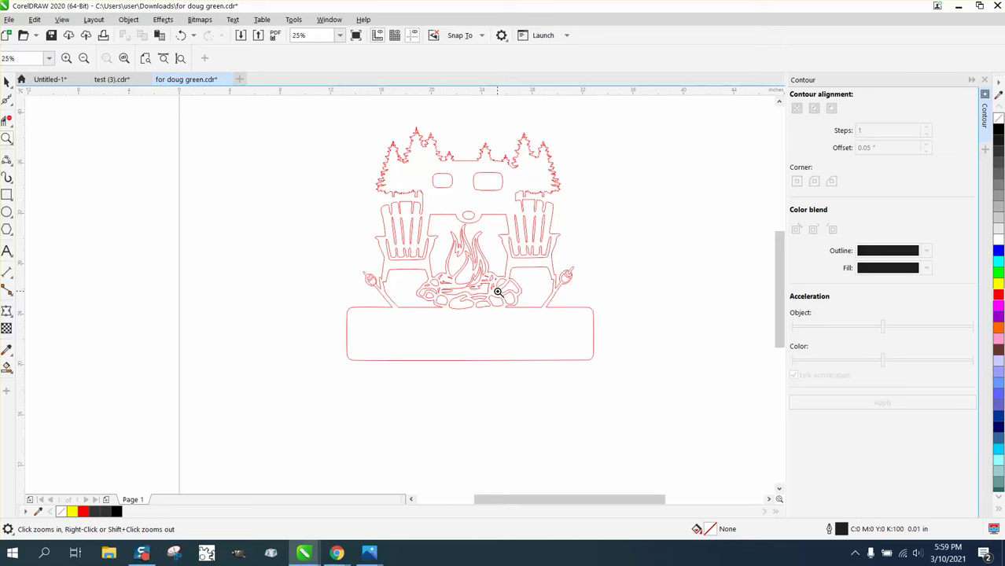
pyautogui.moveTo(381, 122); pyautogui.dragTo(482, 182)
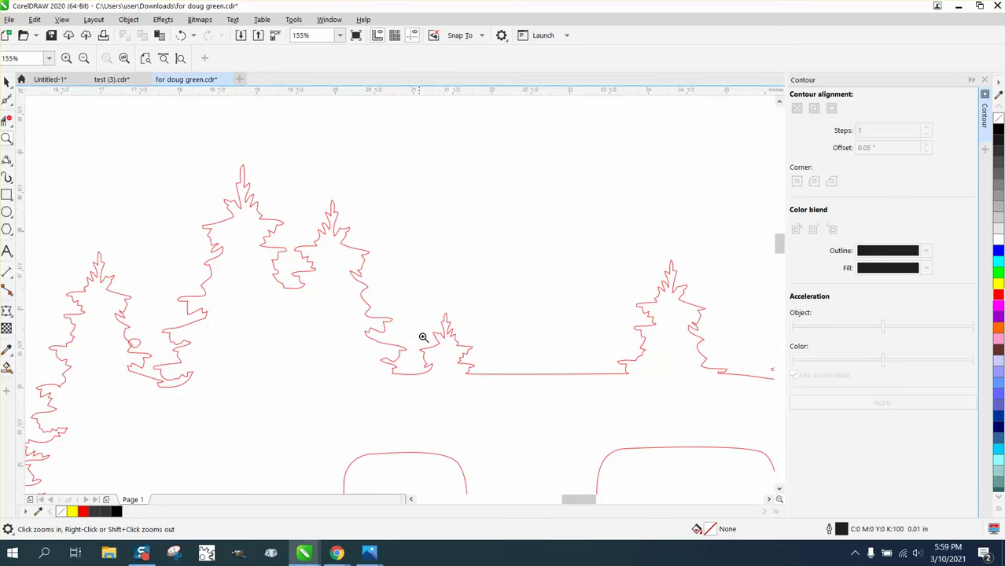
pyautogui.rightClick(376, 322)
pyautogui.rightClick(364, 315)
pyautogui.rightClick(360, 313)
pyautogui.rightClick(356, 312)
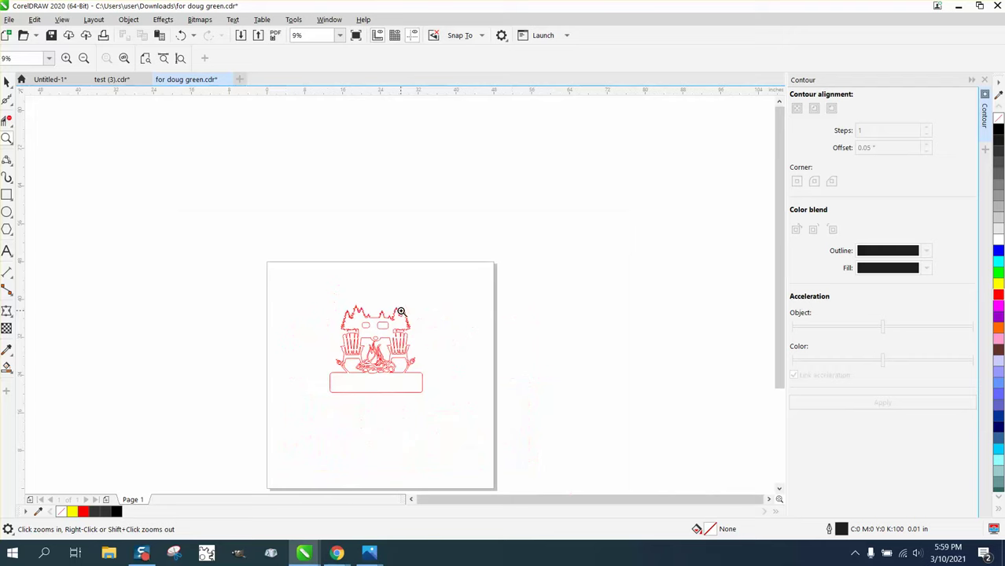
pyautogui.moveTo(334, 293); pyautogui.dragTo(483, 402)
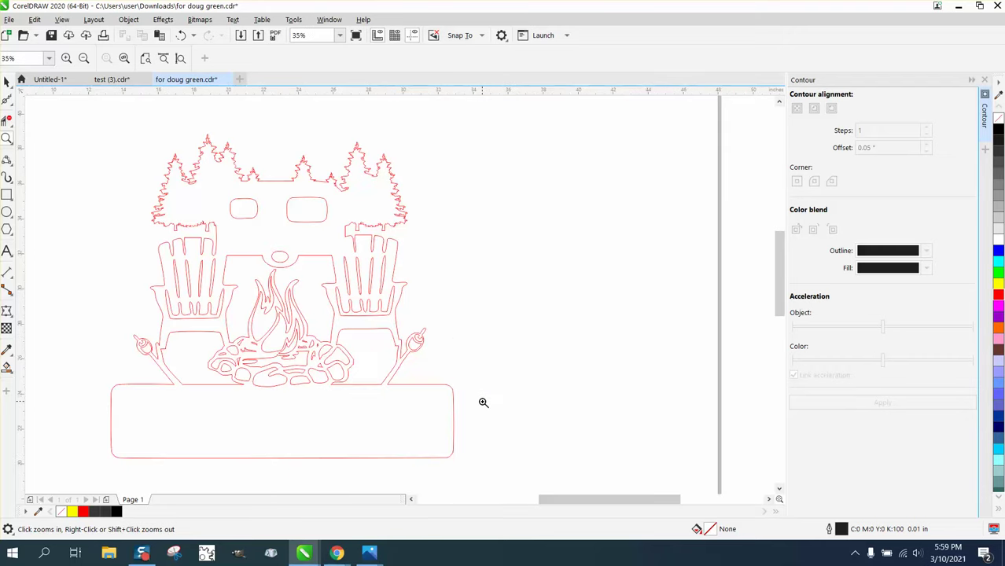